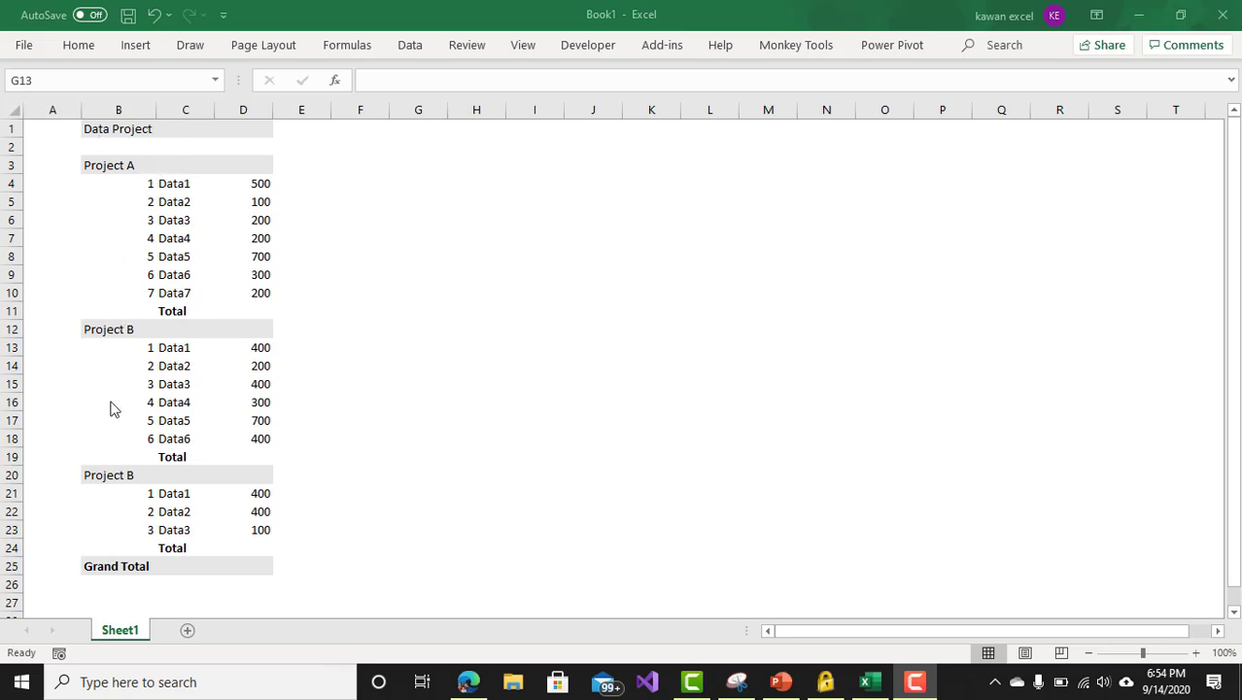
Correct the duplicate project heading in B20 to "Project C"
double_click(134, 475)
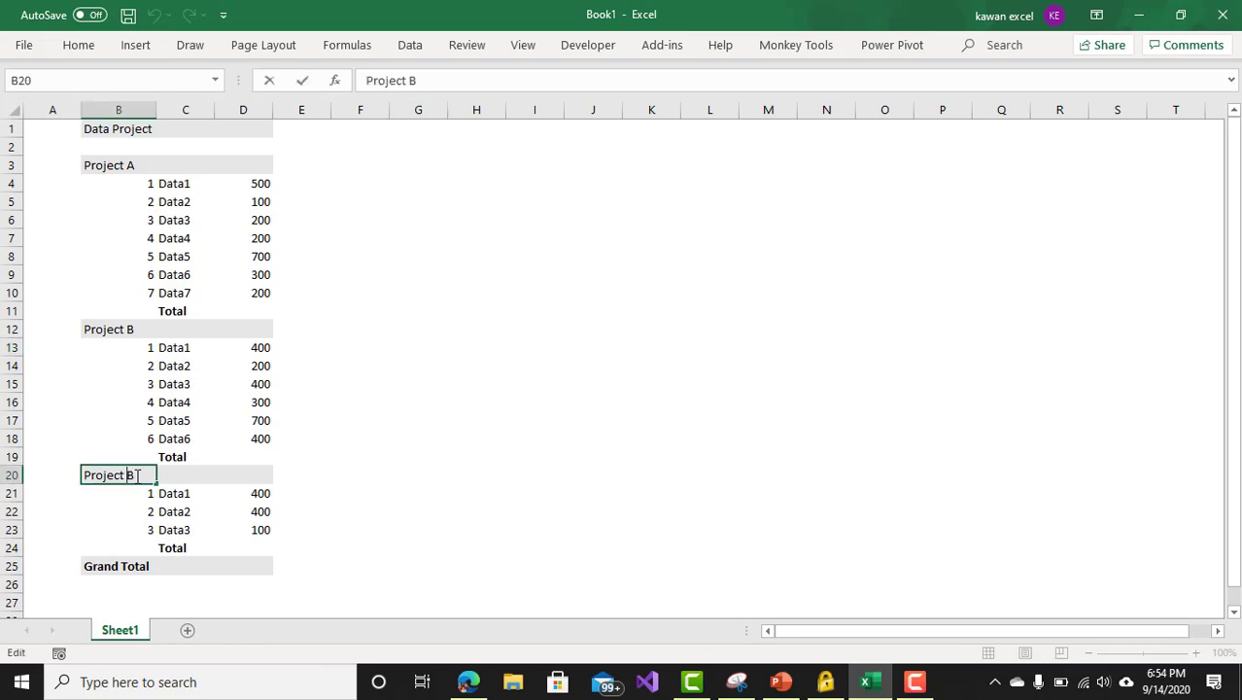
key(BackSpace)
text(c)
key(BackSpace)
text(C)
click(278, 458)
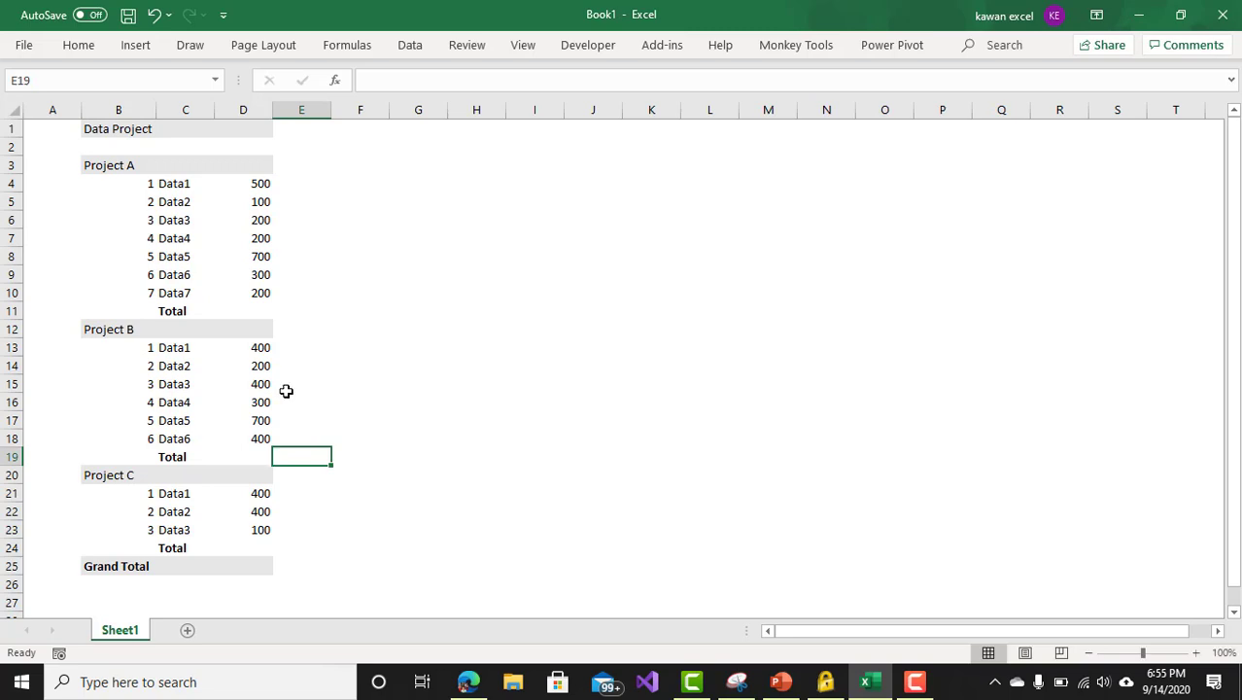
Review the data entries listed under Project A, Project B and Project C
click(185, 197)
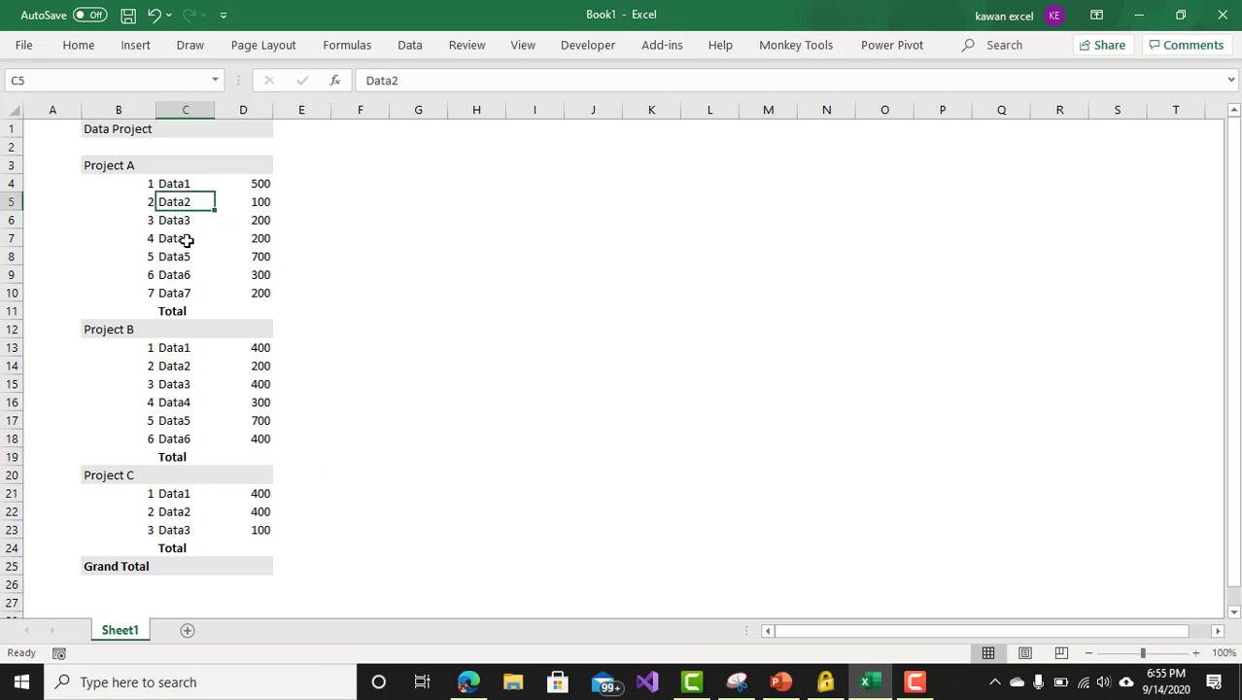
click(185, 293)
drag(186, 354, 180, 440)
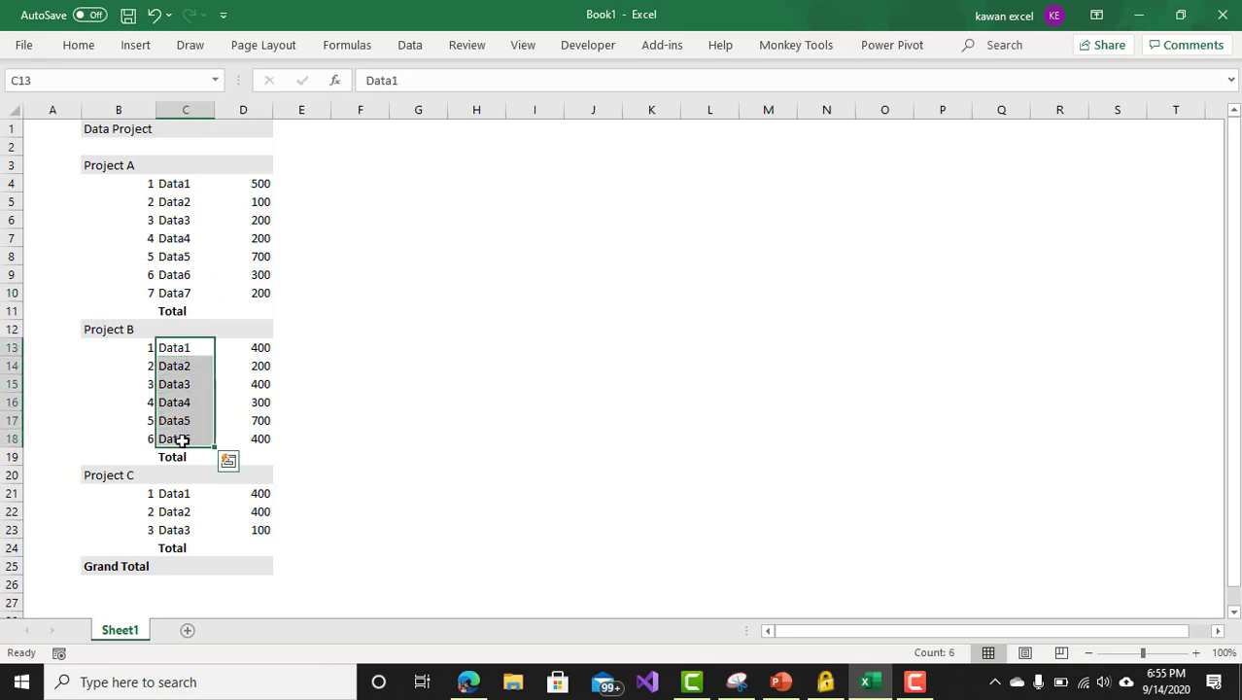
click(186, 495)
click(186, 528)
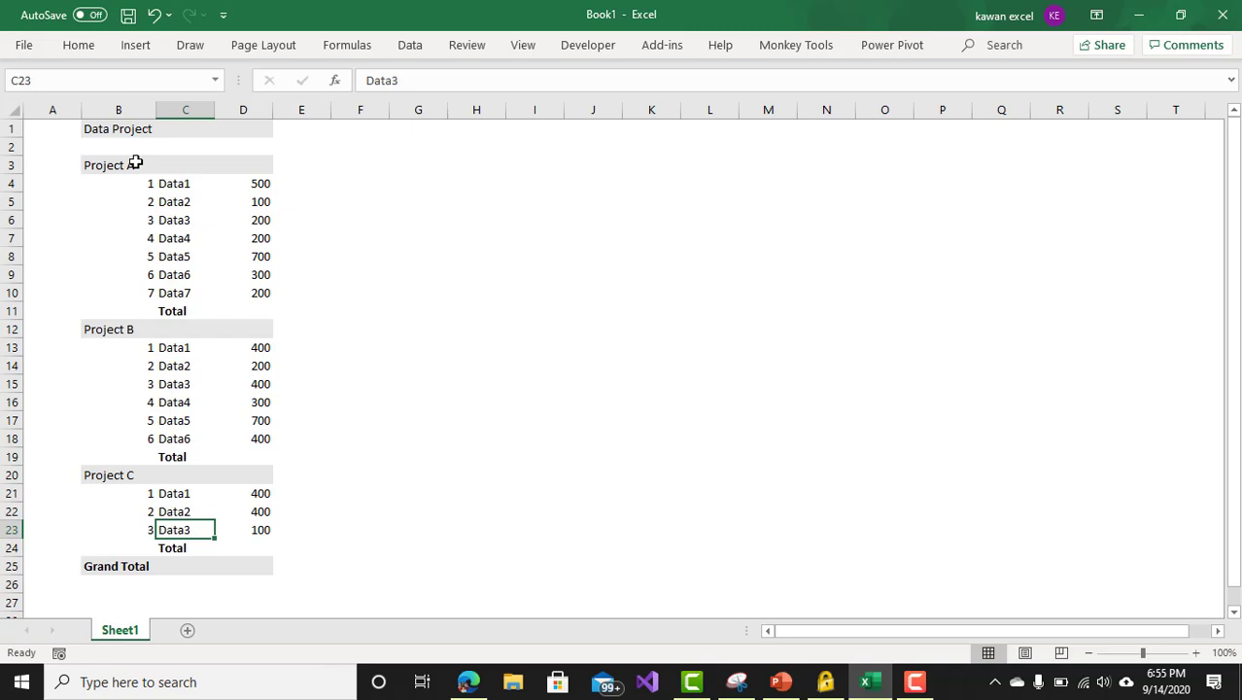
click(267, 309)
text(=su)
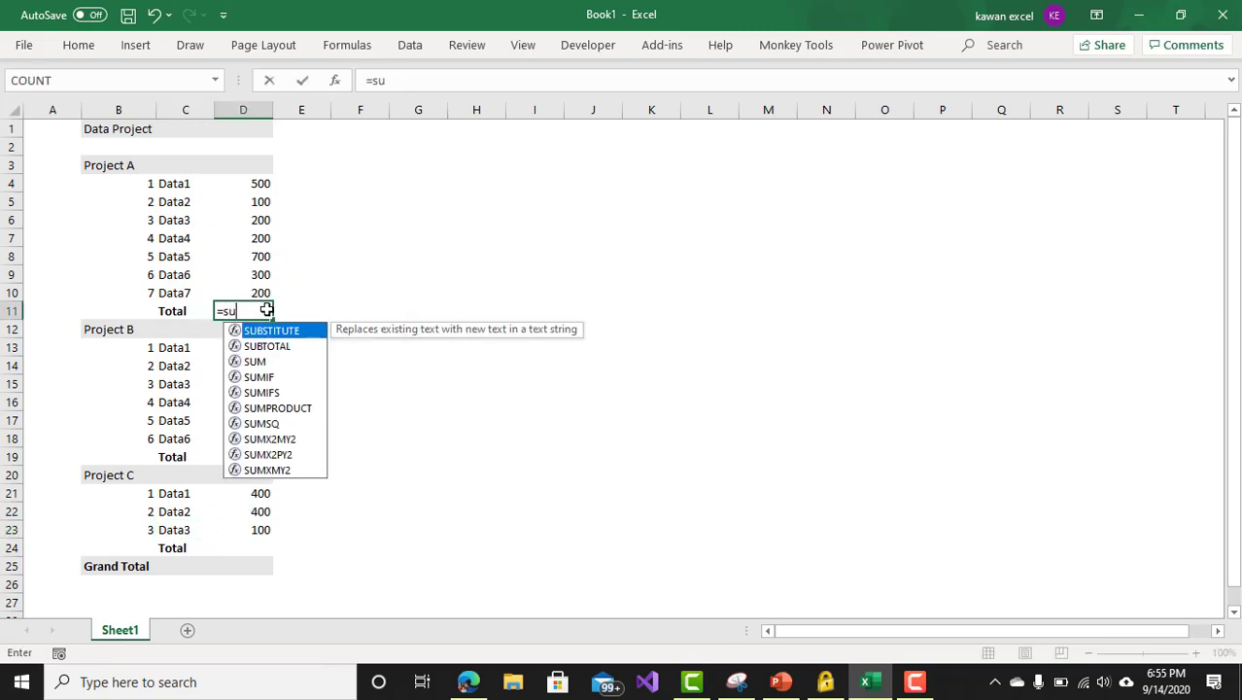
key(Tab)
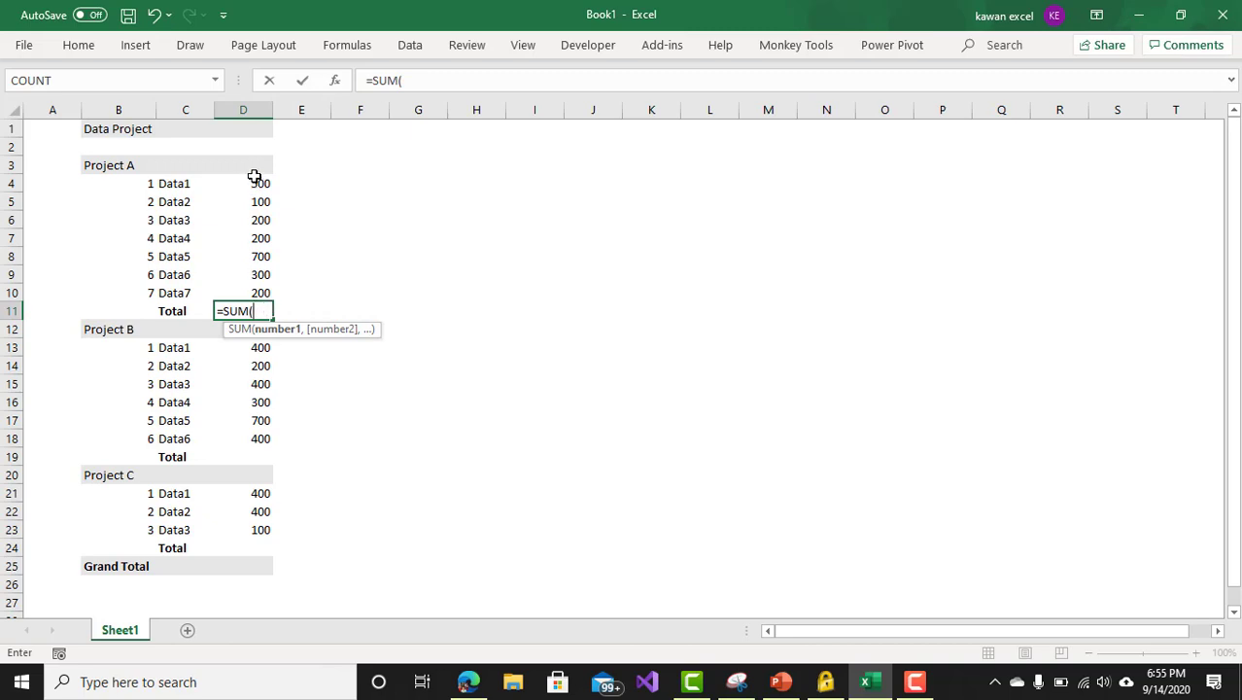
drag(255, 181, 249, 288)
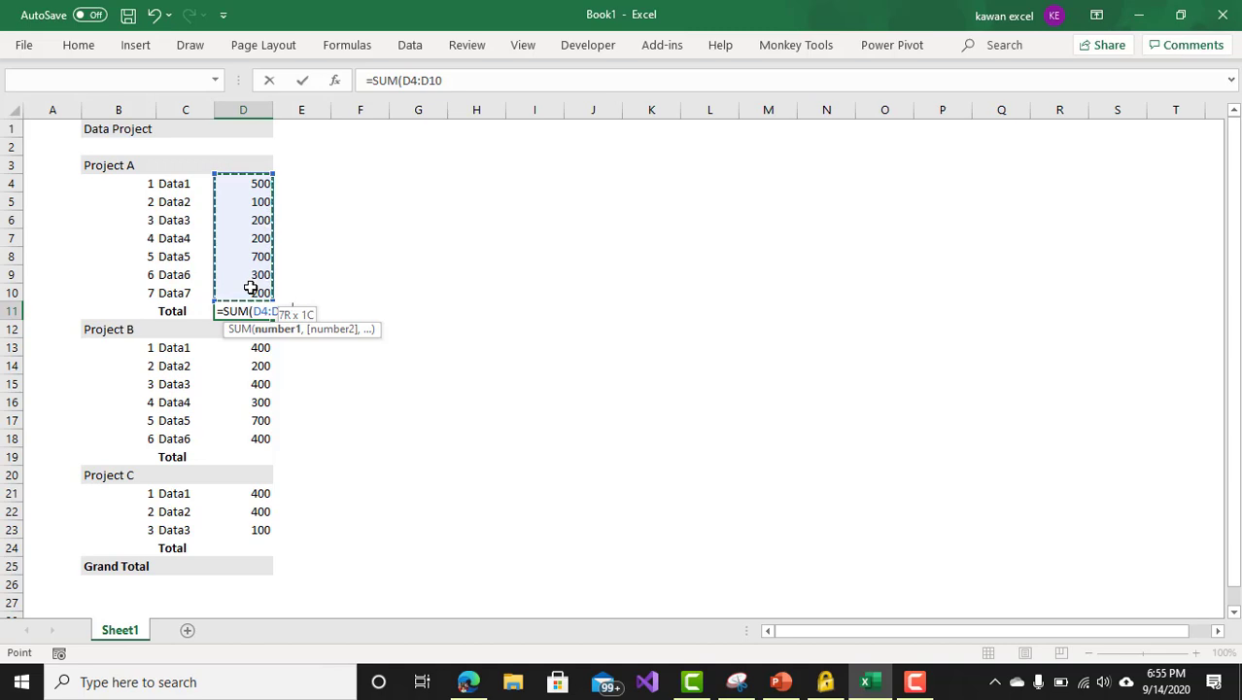
drag(250, 288, 250, 285)
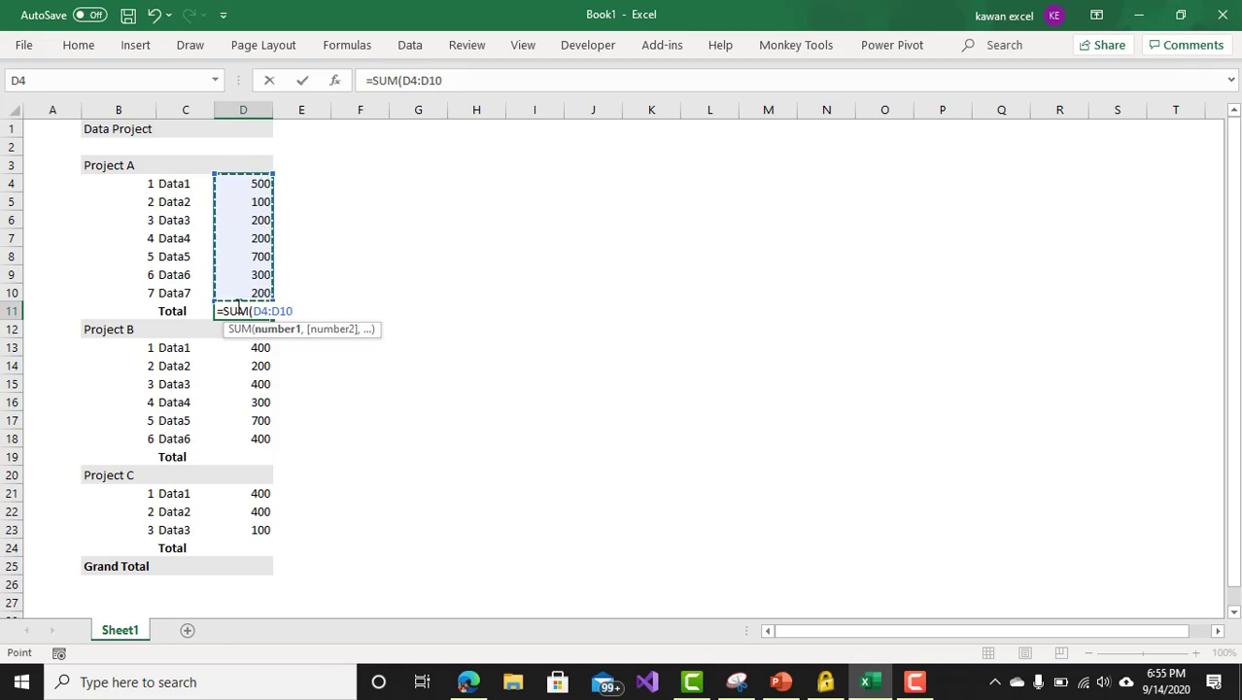
key(shift+Home)
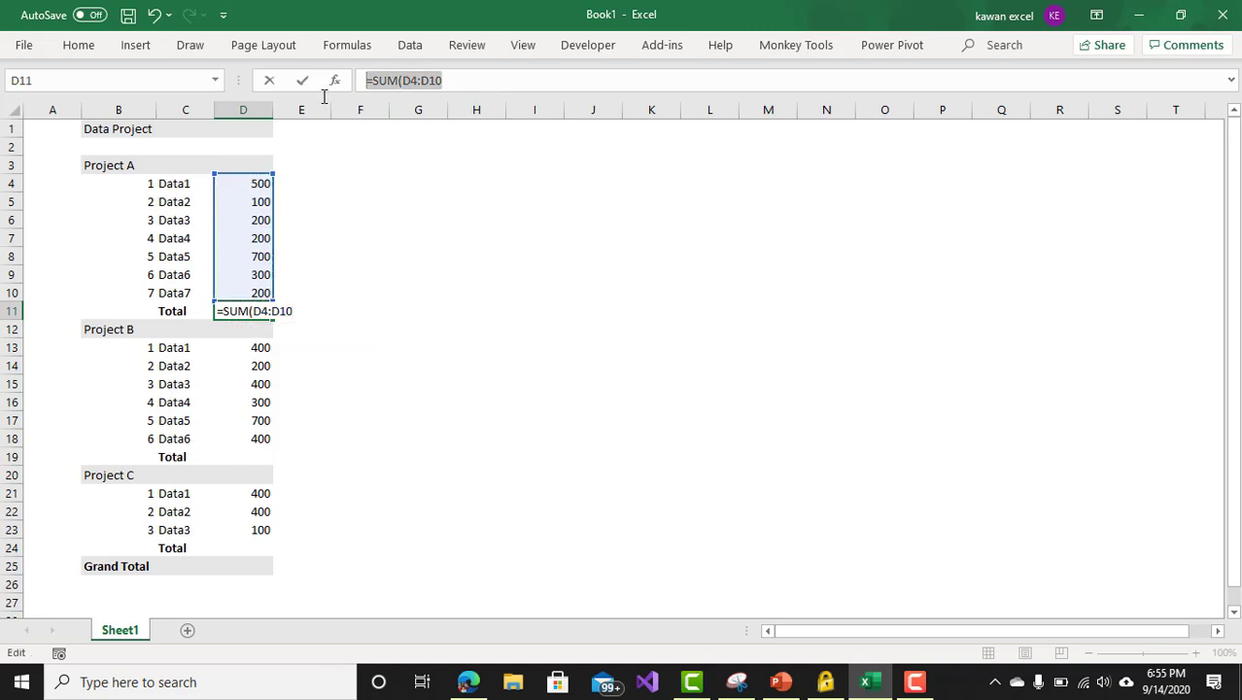
key(BackSpace)
click(498, 193)
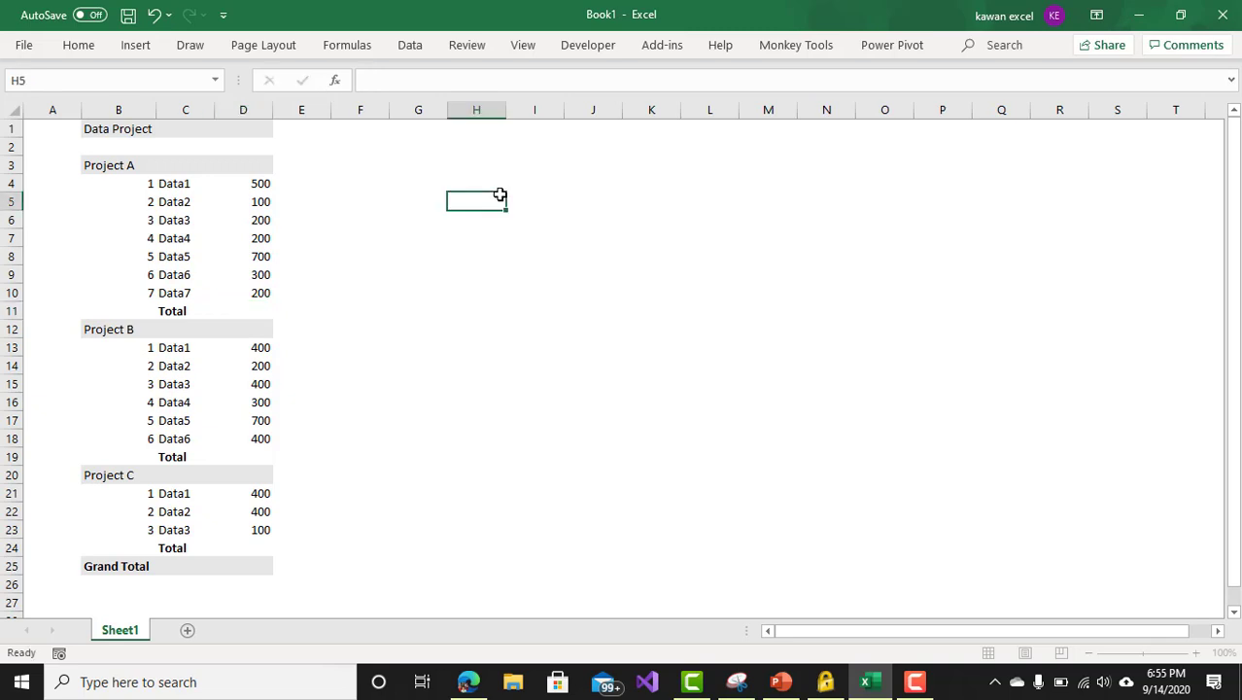
Total Project A in D11 with a SUM formula over D4:D10, and check the entered formula
click(244, 311)
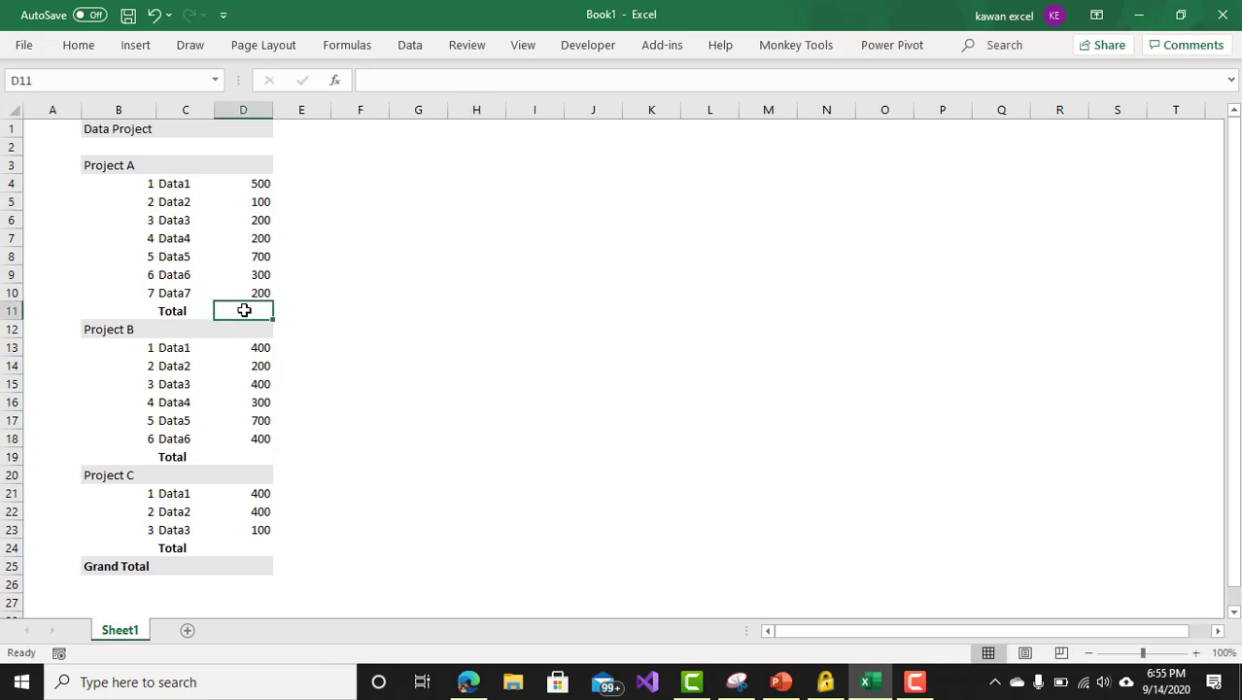
text(=)
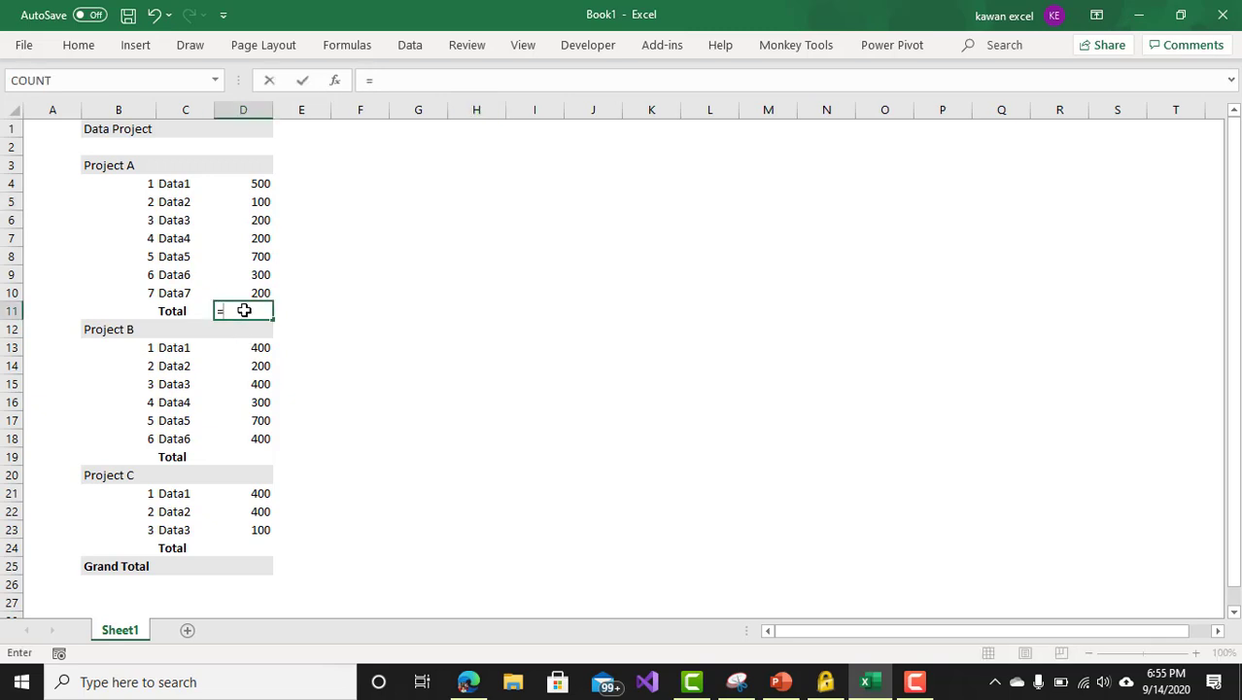
text(SUM()
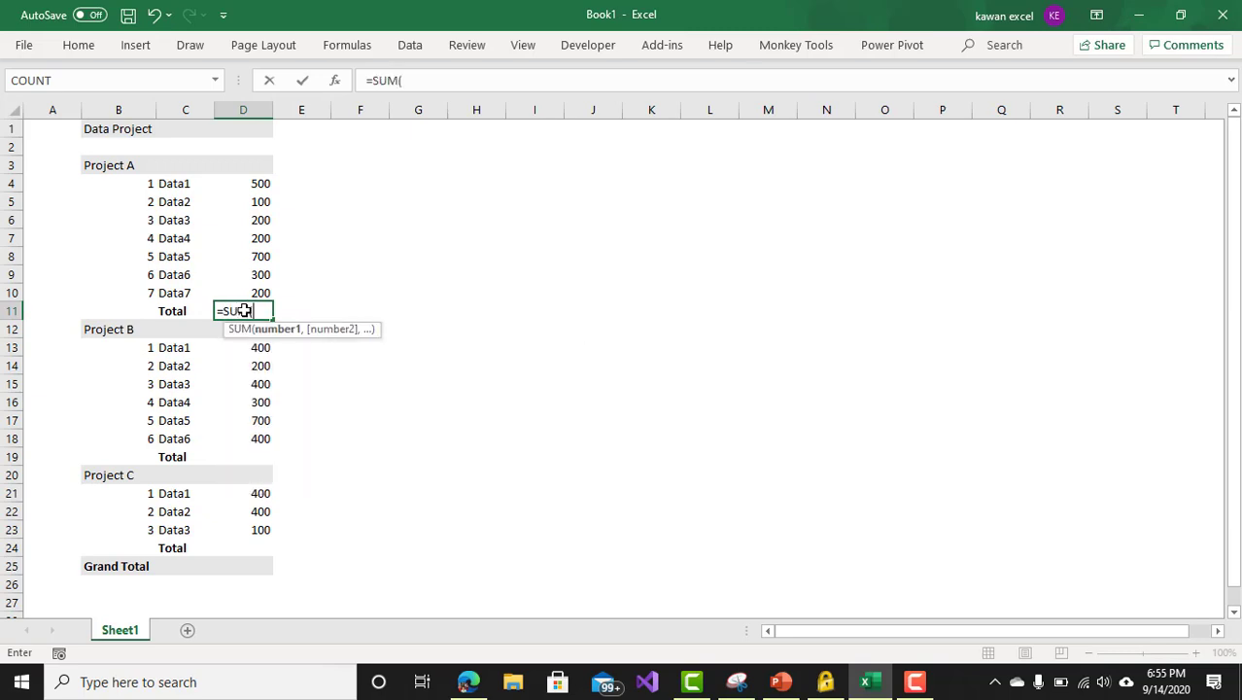
drag(257, 182, 256, 292)
text())
key(Return)
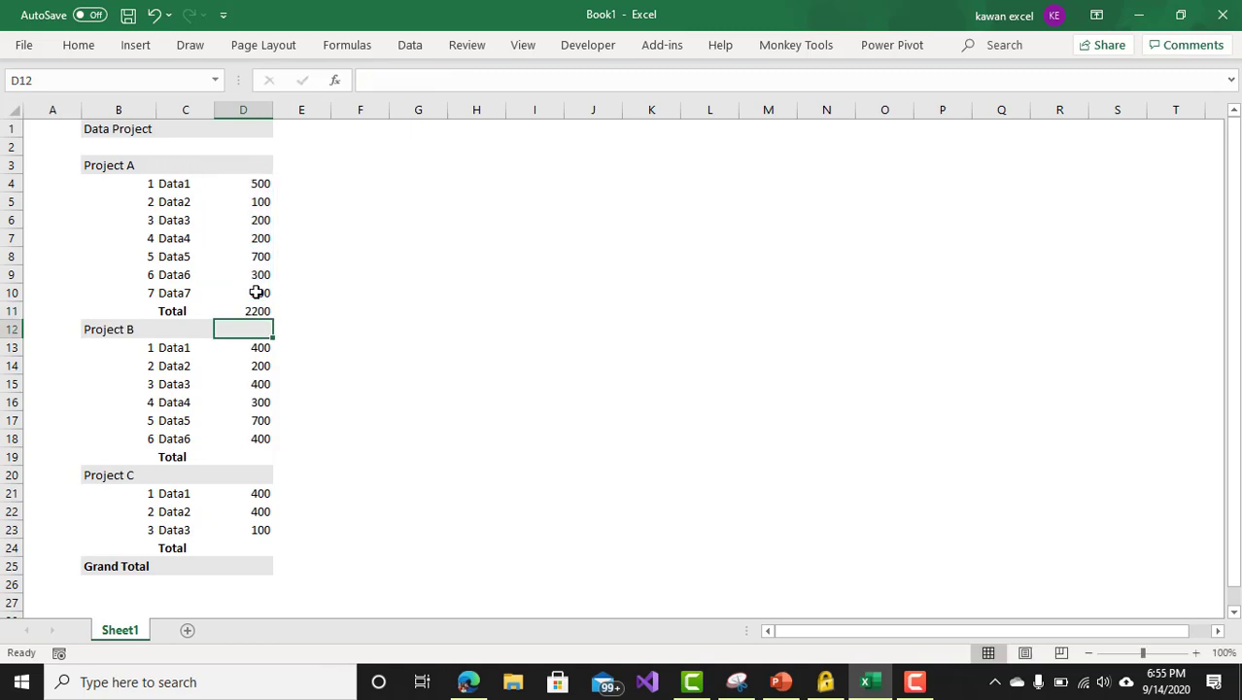
click(255, 311)
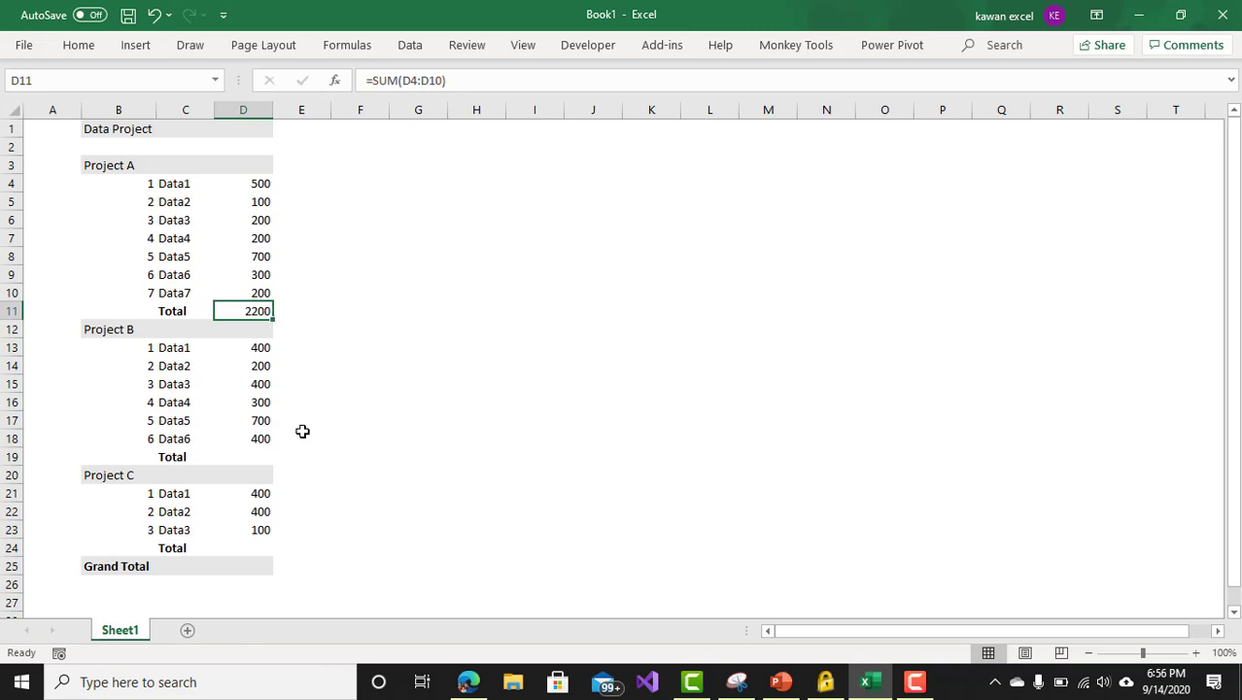
click(260, 457)
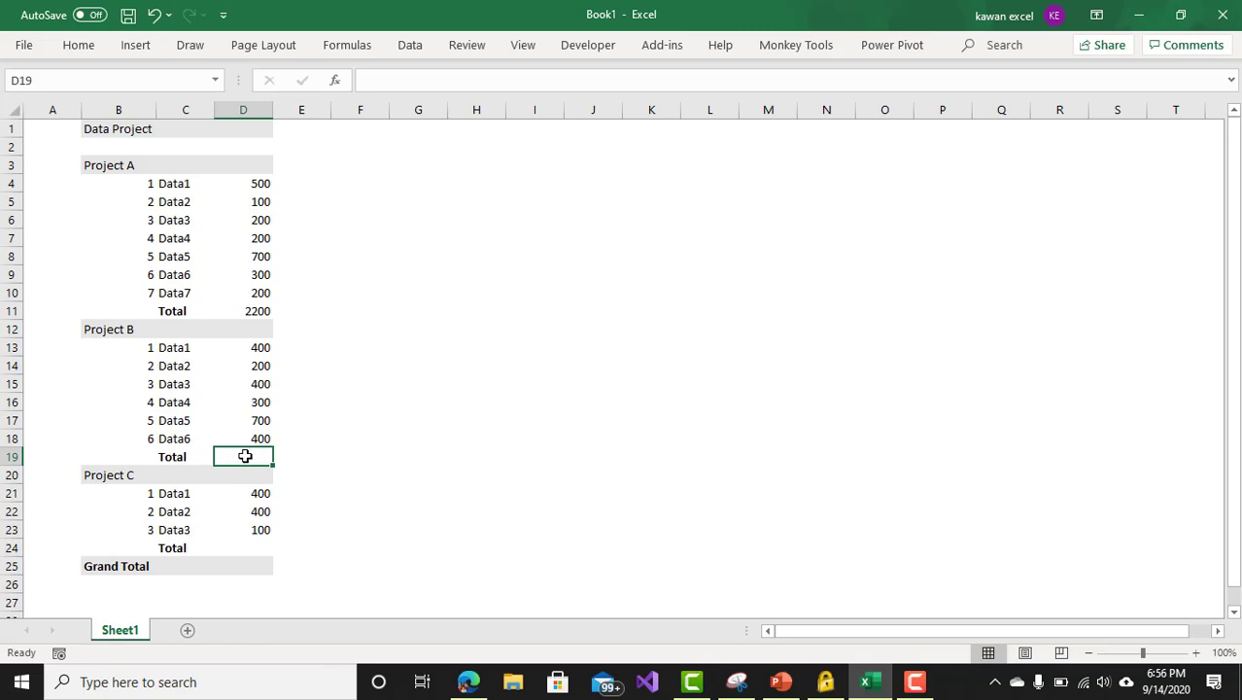
key(alt)
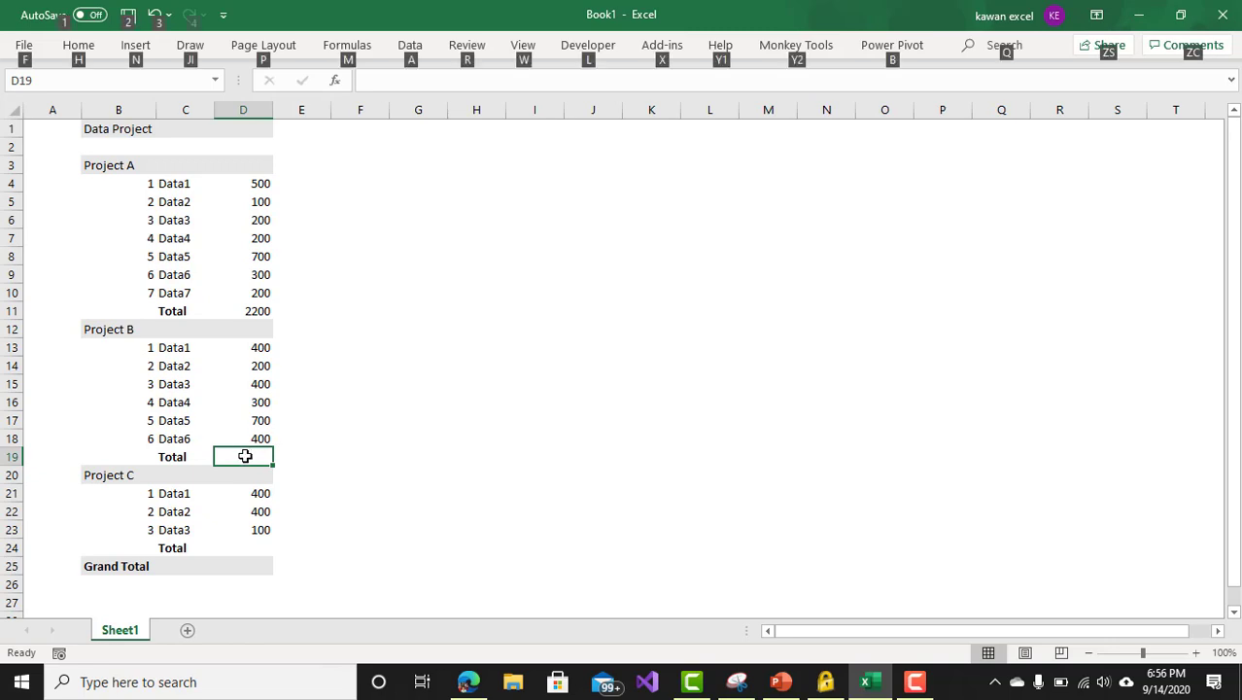
key(alt+equal)
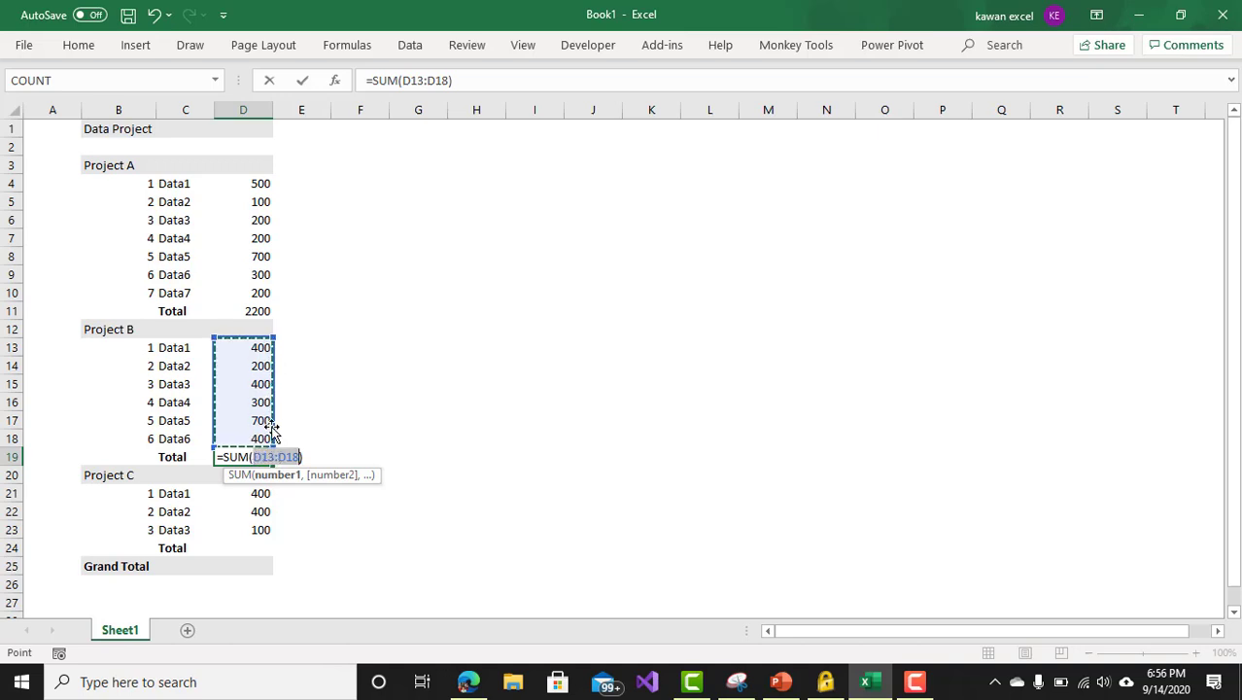
key(Escape)
click(360, 437)
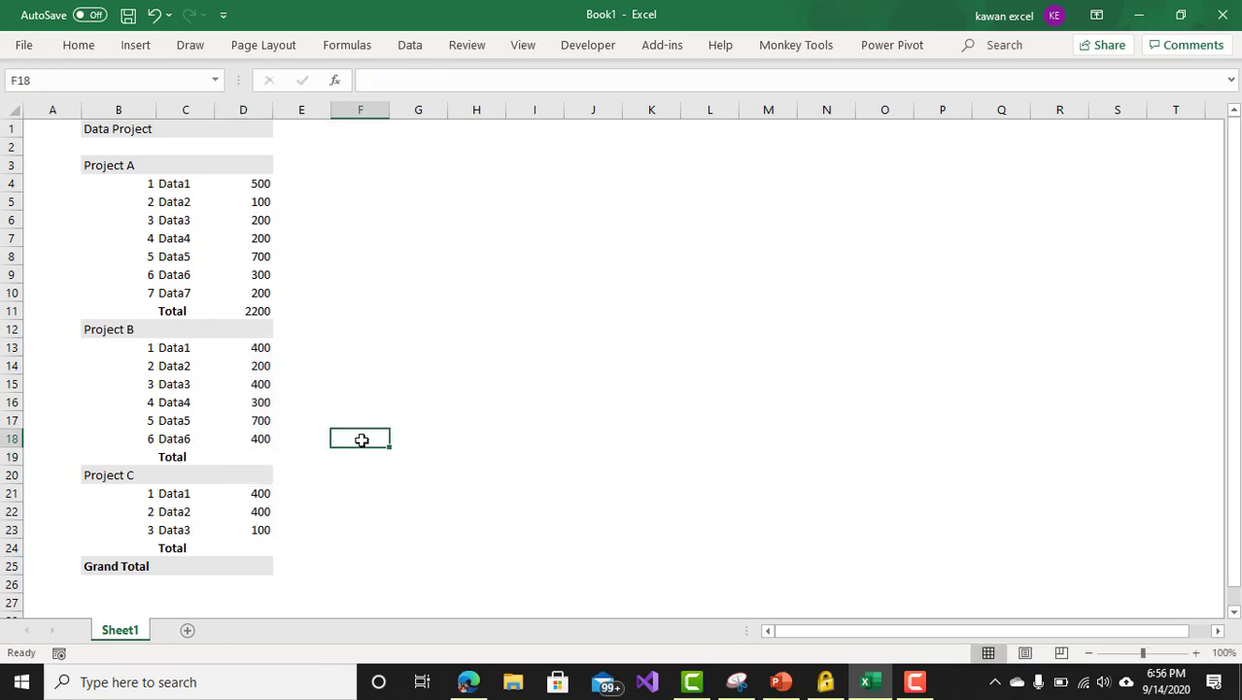
Total Project B in D19 with AutoSum over D13:D18, and check the resulting formula
click(260, 457)
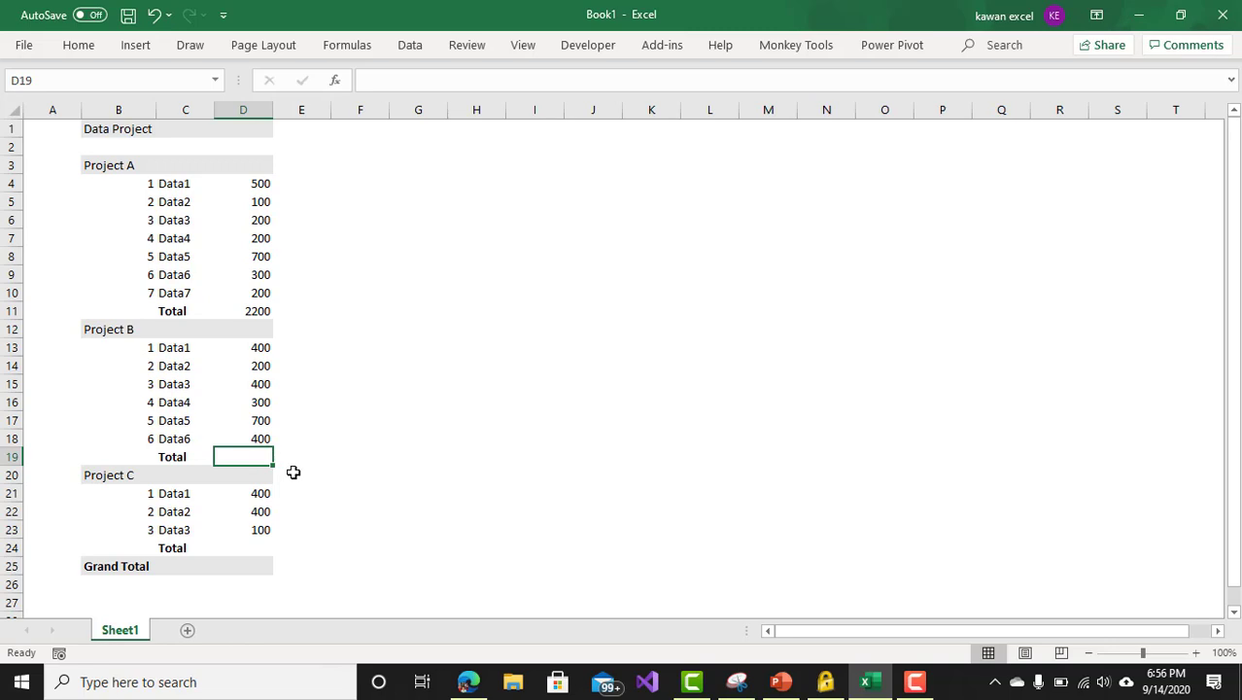
key(alt+equal)
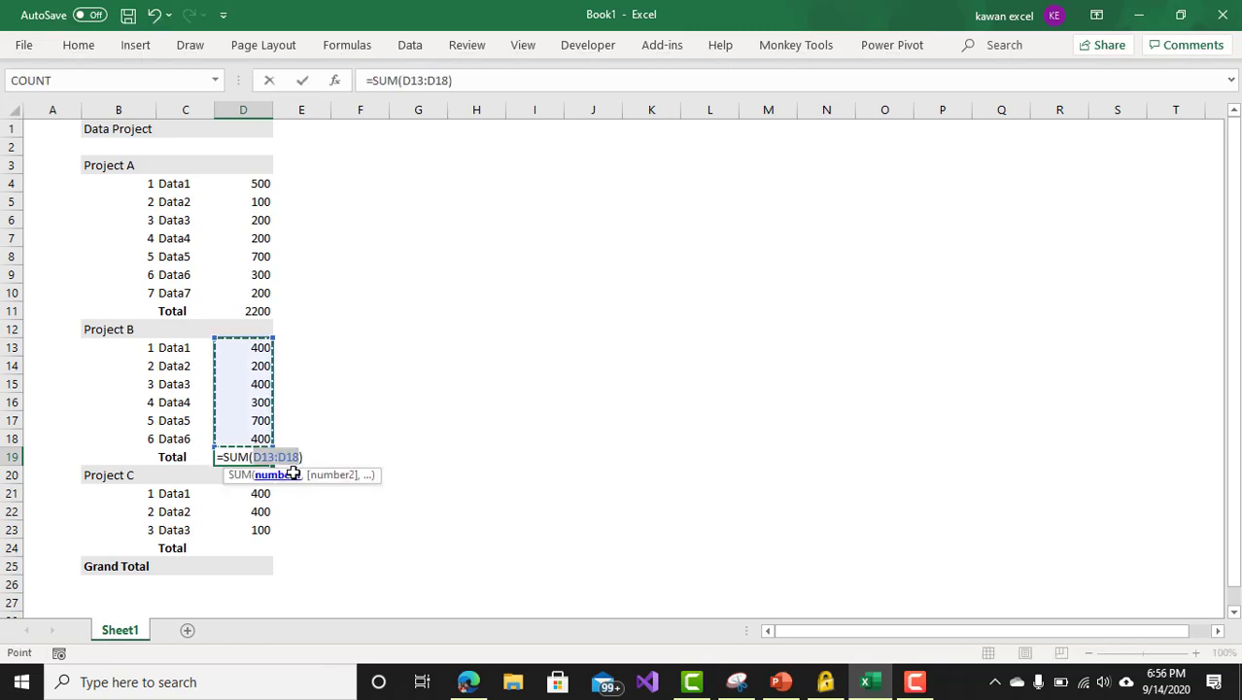
key(Return)
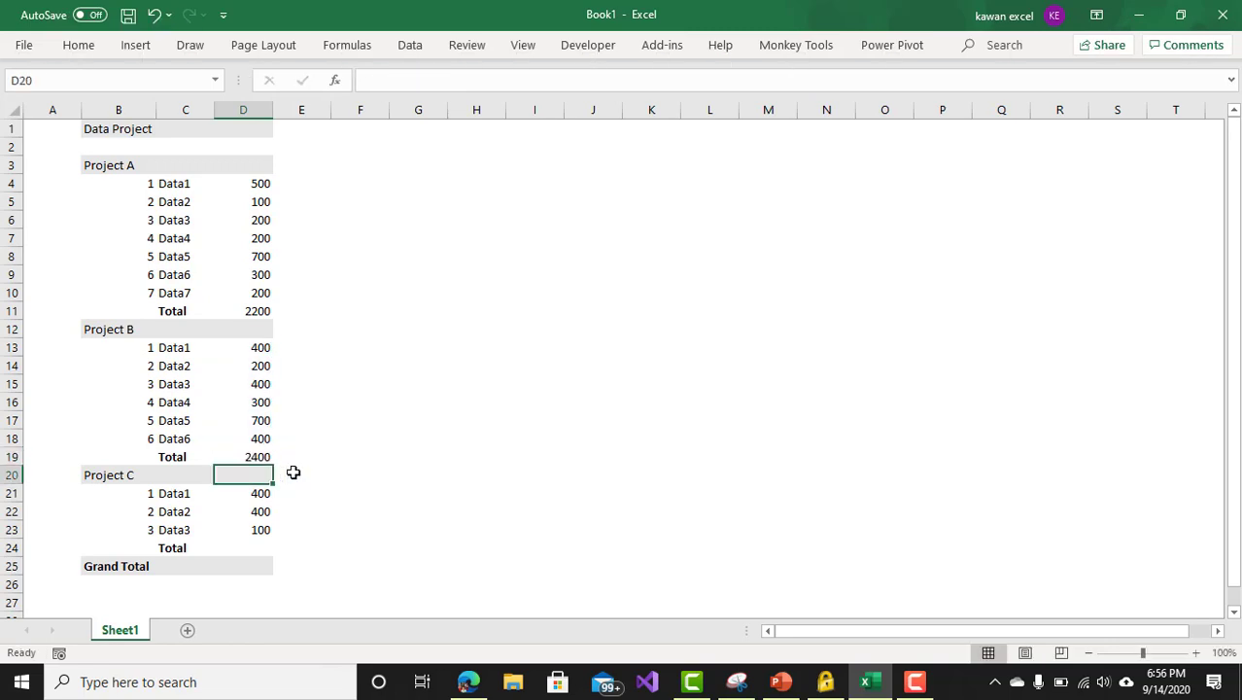
click(253, 455)
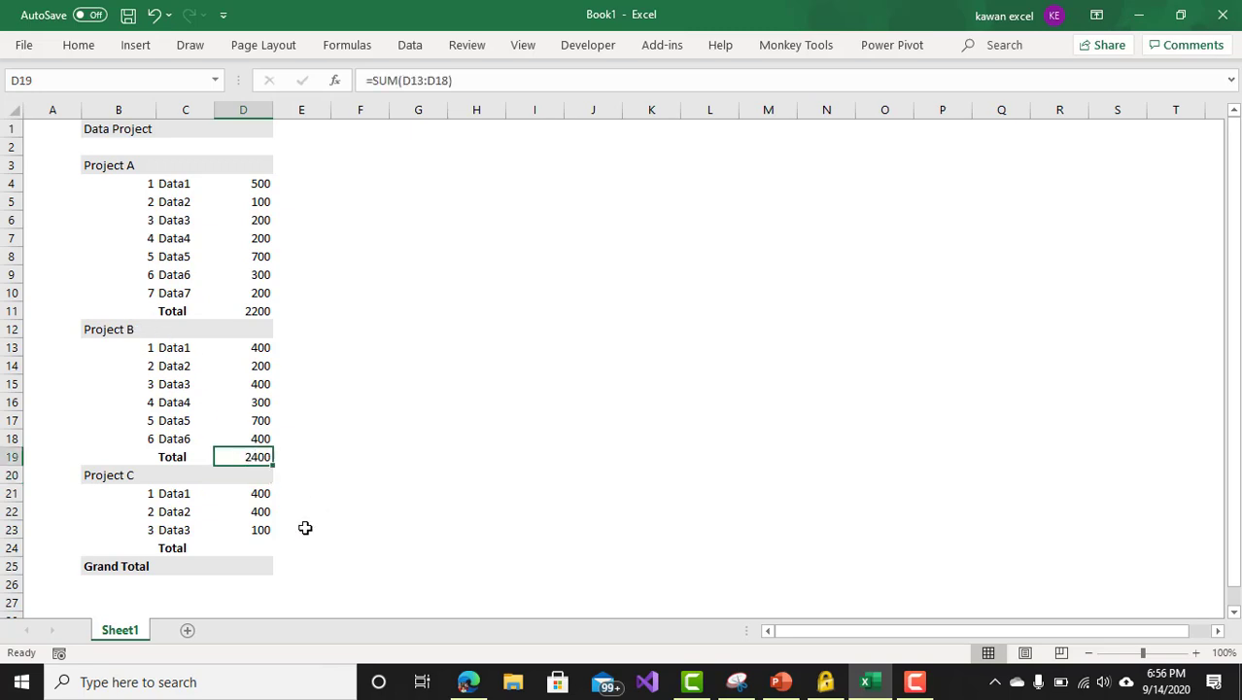
Total Project C in D24 with AutoSum over D21:D23
click(258, 549)
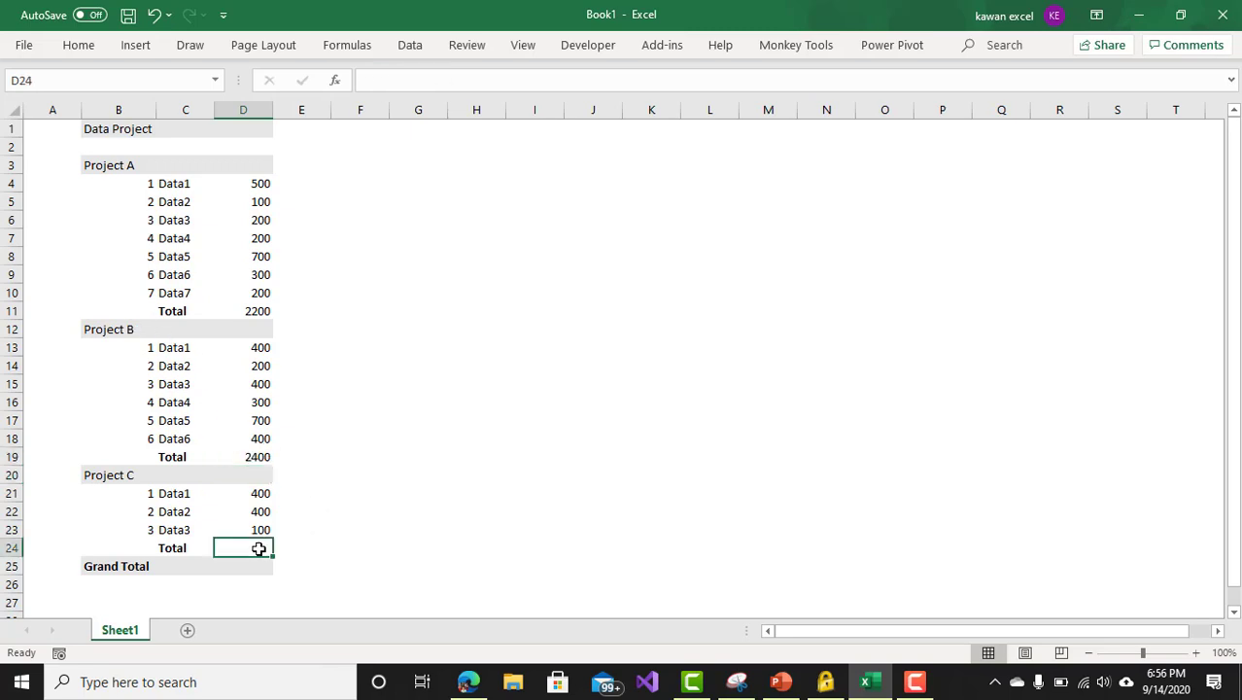
key(alt+equal)
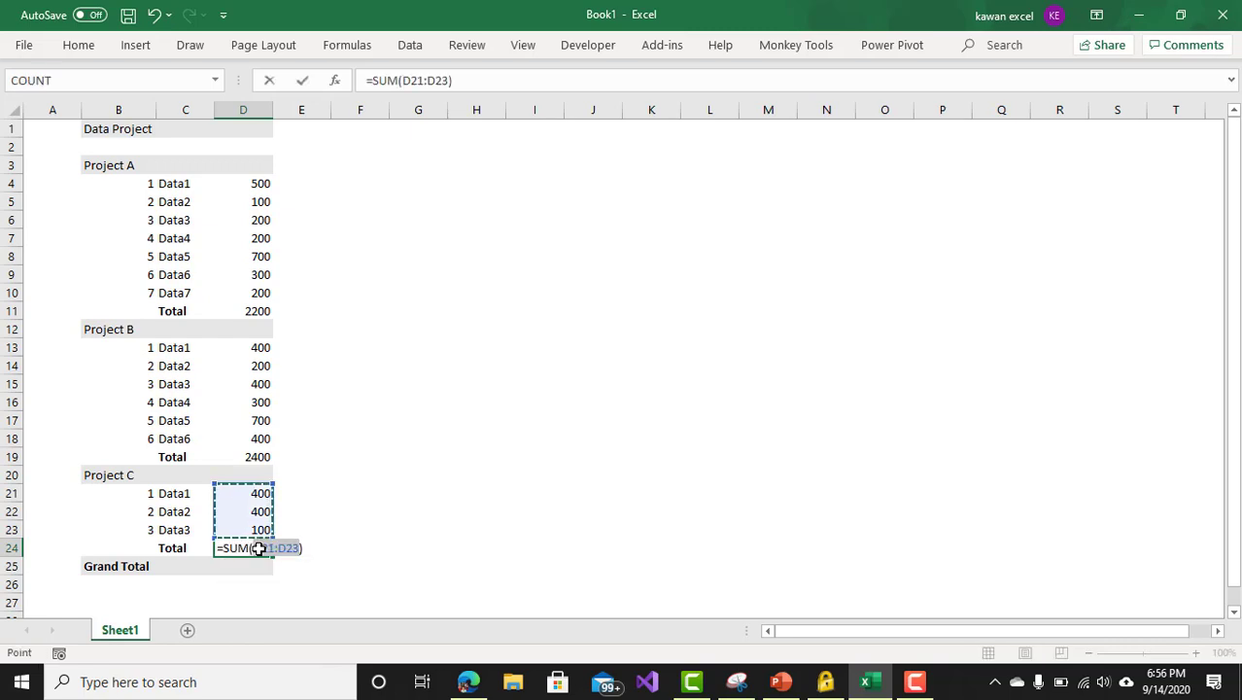
key(Return)
click(427, 512)
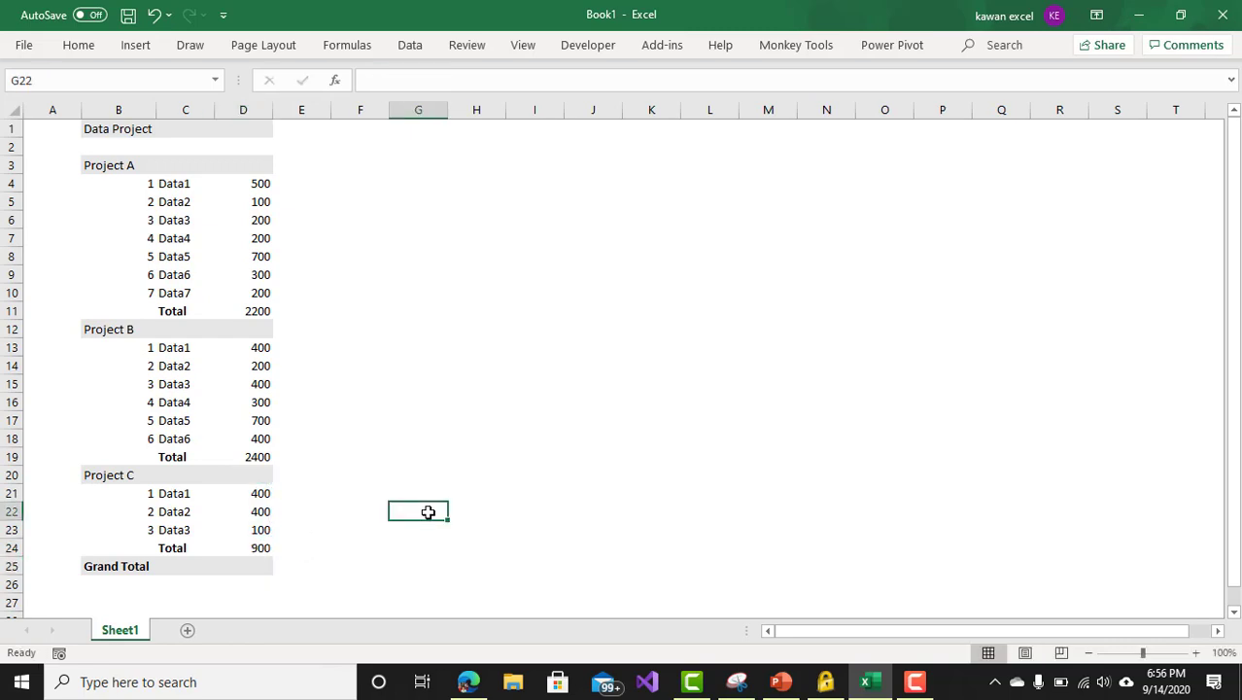
click(356, 416)
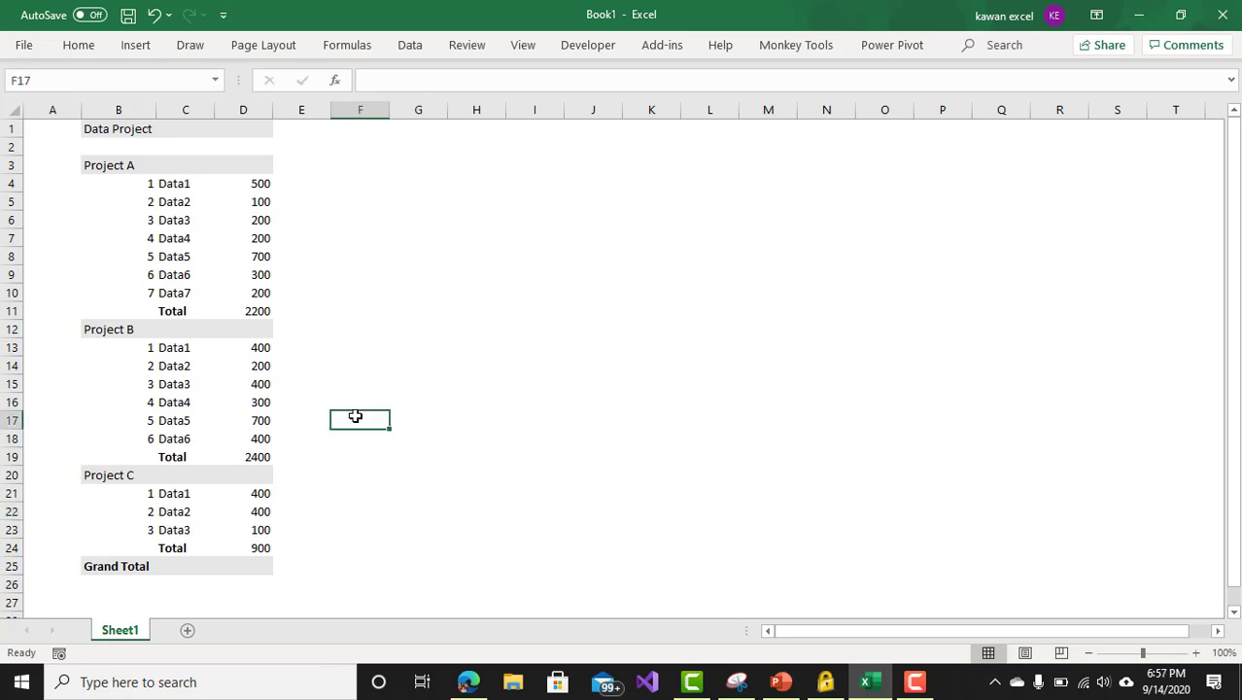
text(=sum)
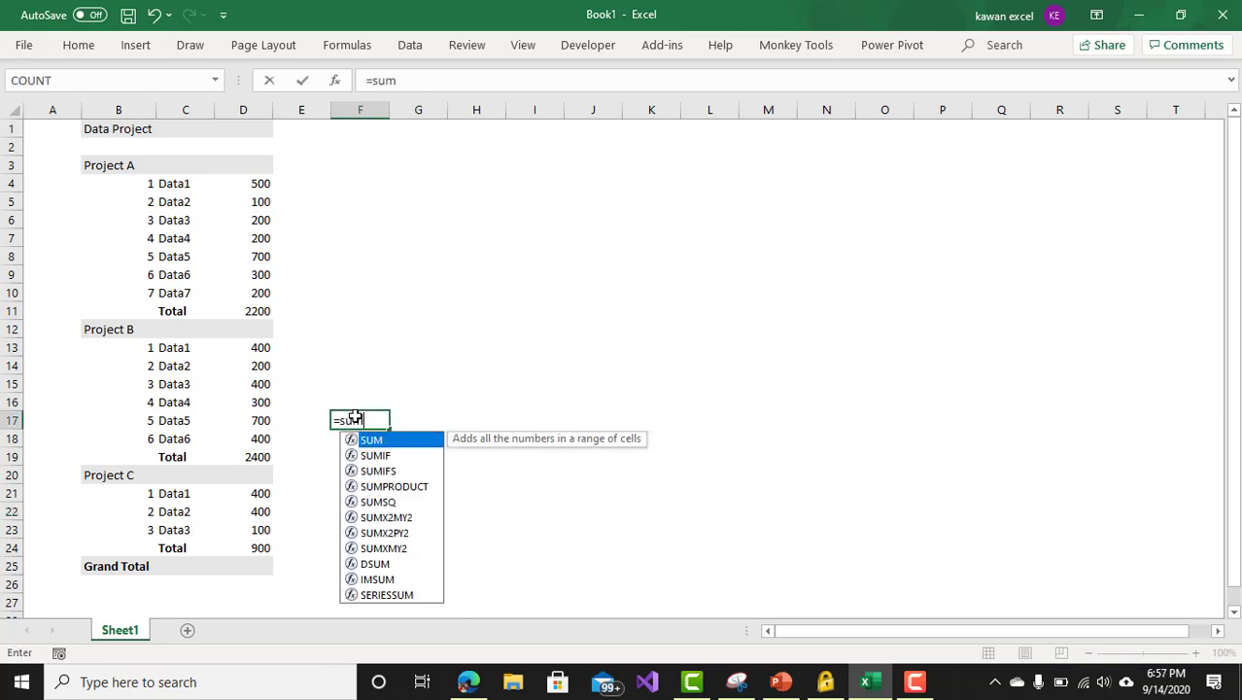
text(()
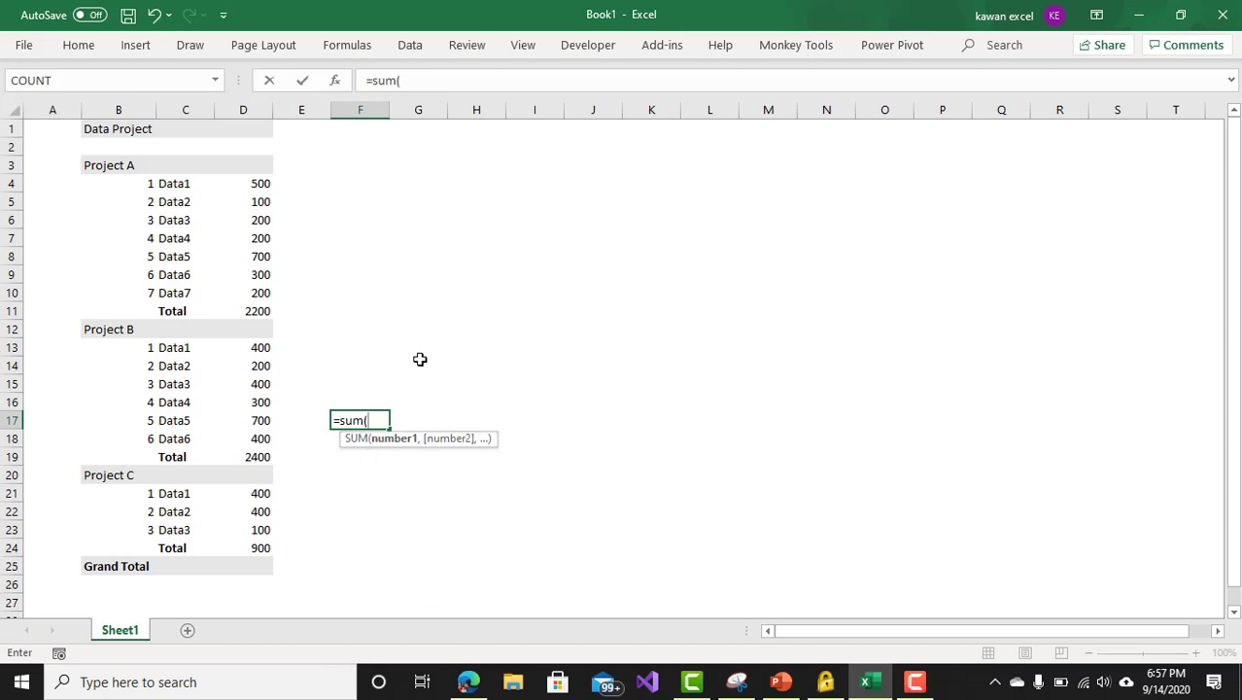
drag(419, 358, 429, 510)
key(ctrl+Up)
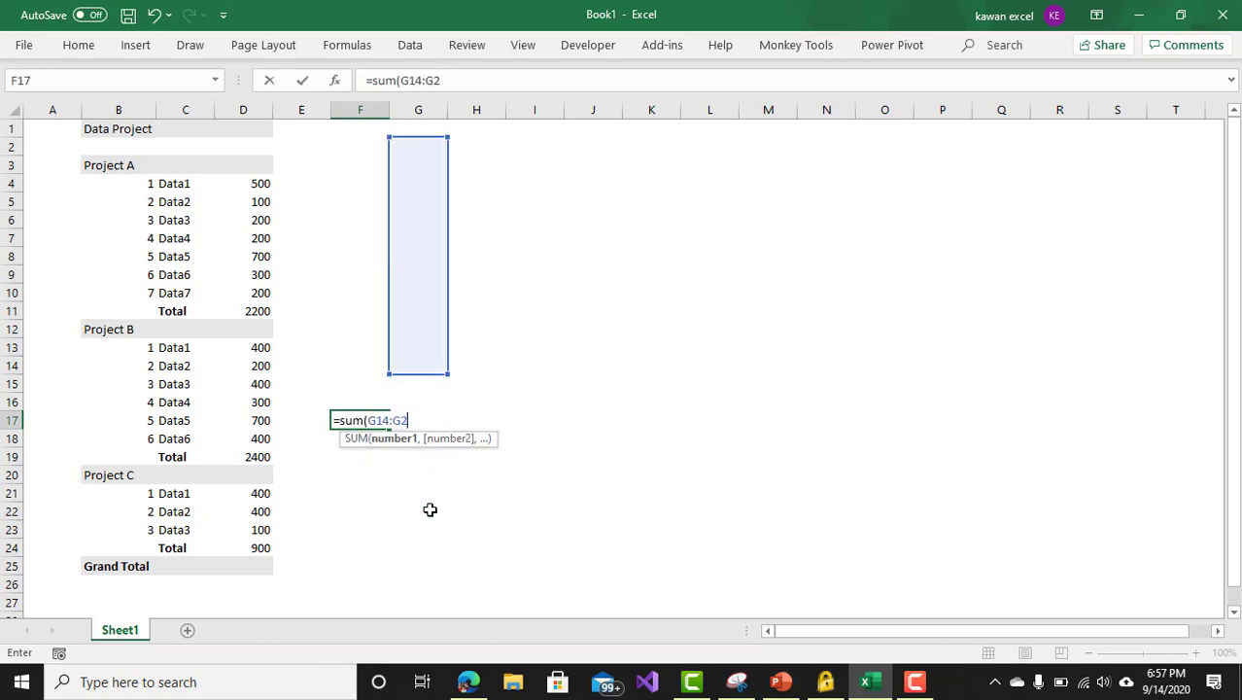
key(BackSpace)
key(BackSpace)
key(BackSpace)
key(BackSpace)
key(BackSpace)
key(BackSpace)
key(BackSpace)
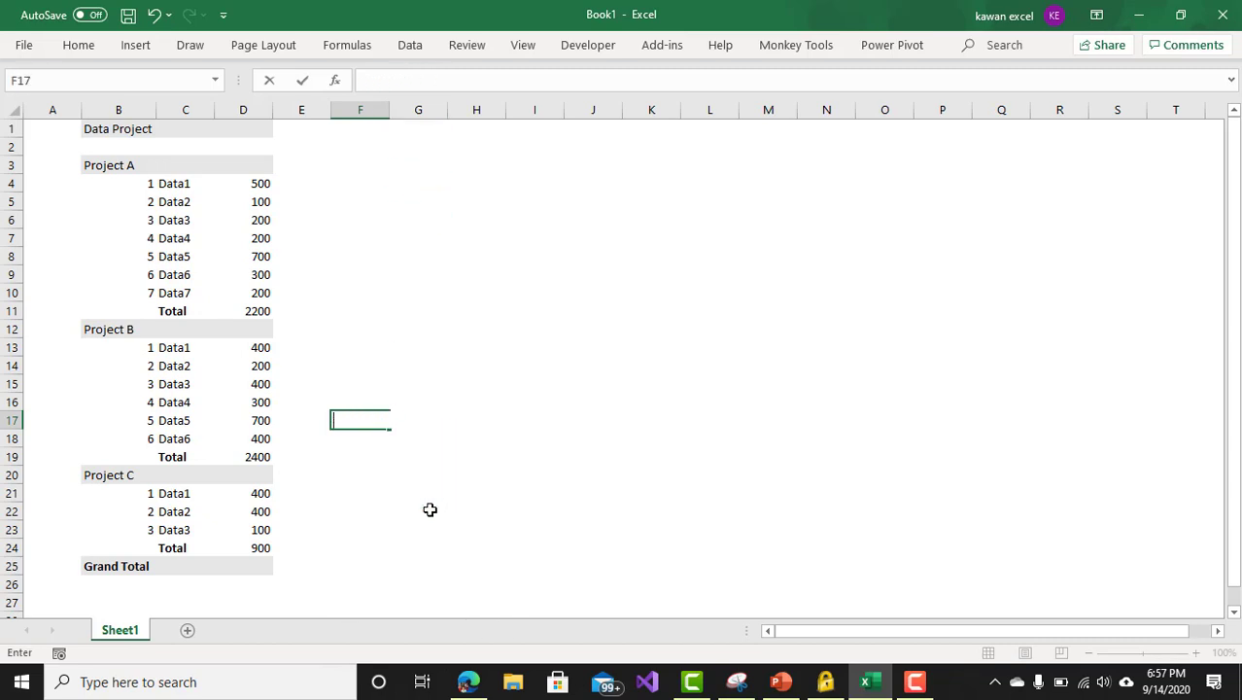
click(470, 533)
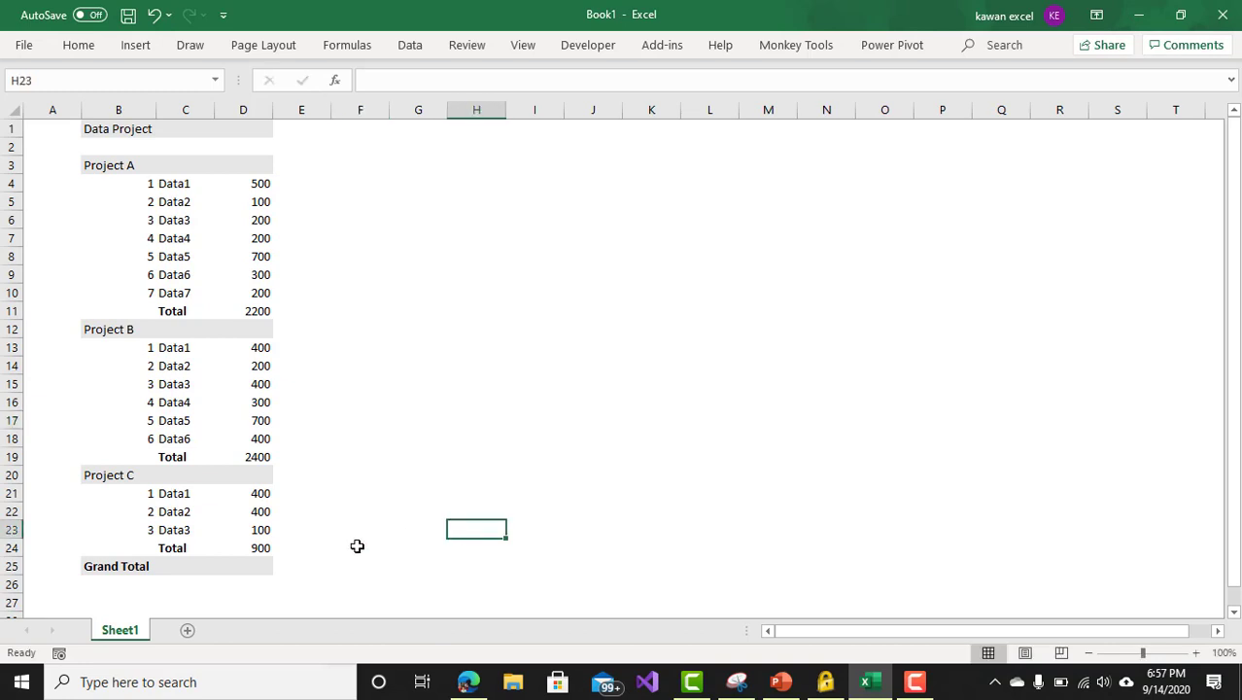
Check Project C's total formula in D24 and highlight Project A's entries in C4:D10
click(256, 549)
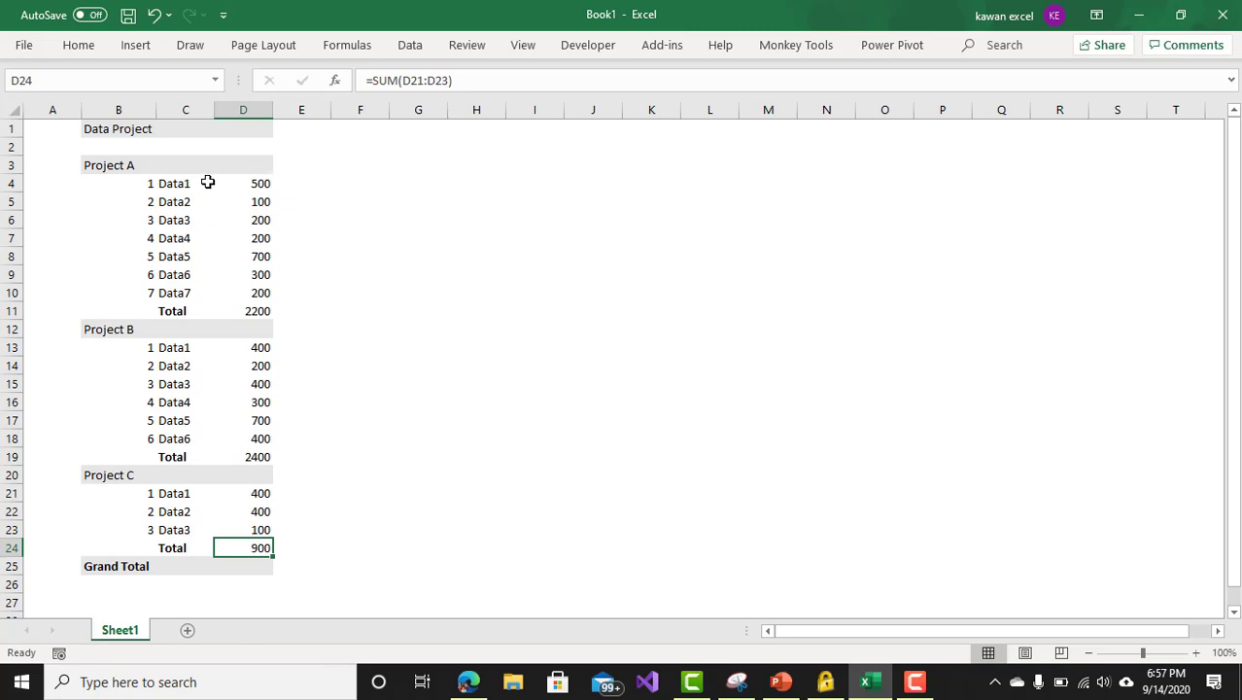
drag(185, 183, 248, 287)
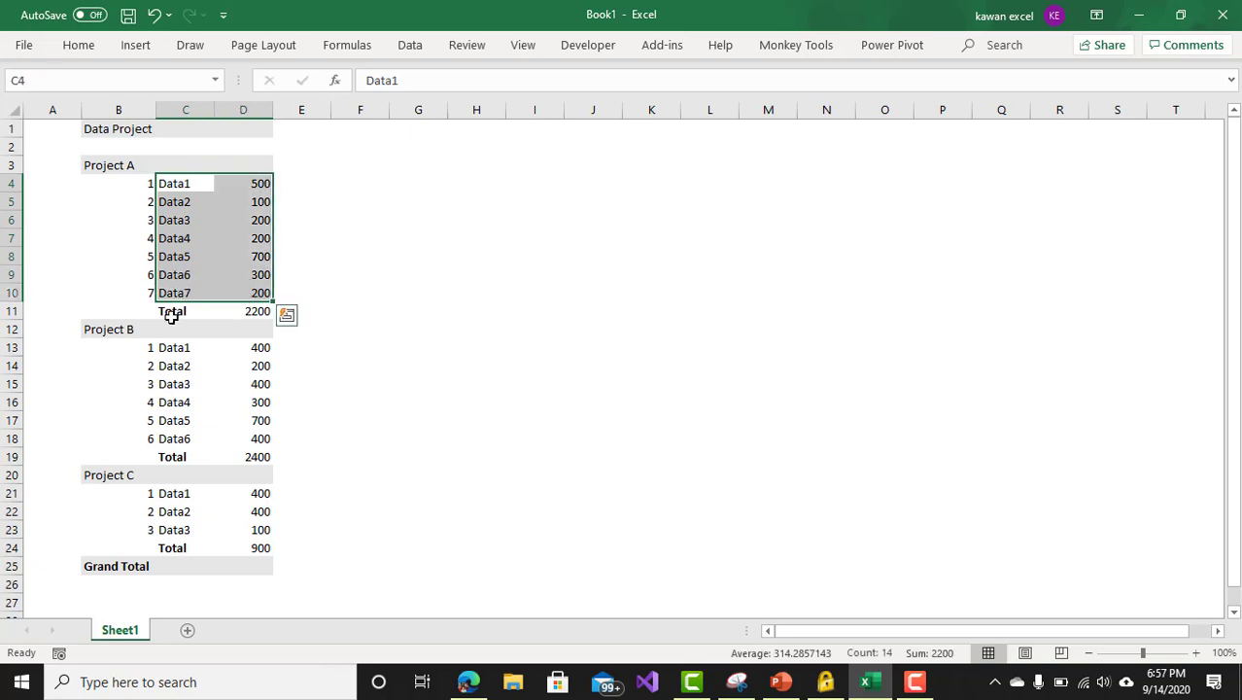
Highlight the total rows of Projects A, B and C one after another in columns C and D
drag(172, 313, 250, 311)
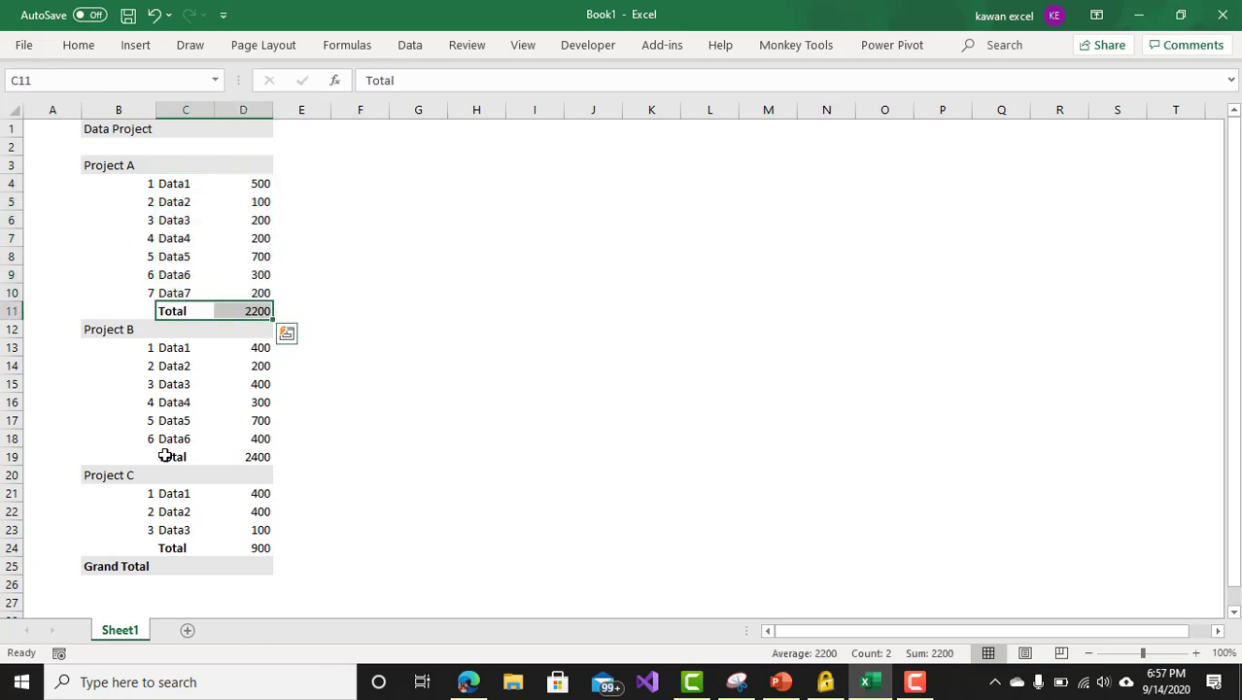
drag(172, 456, 247, 453)
drag(182, 548, 267, 543)
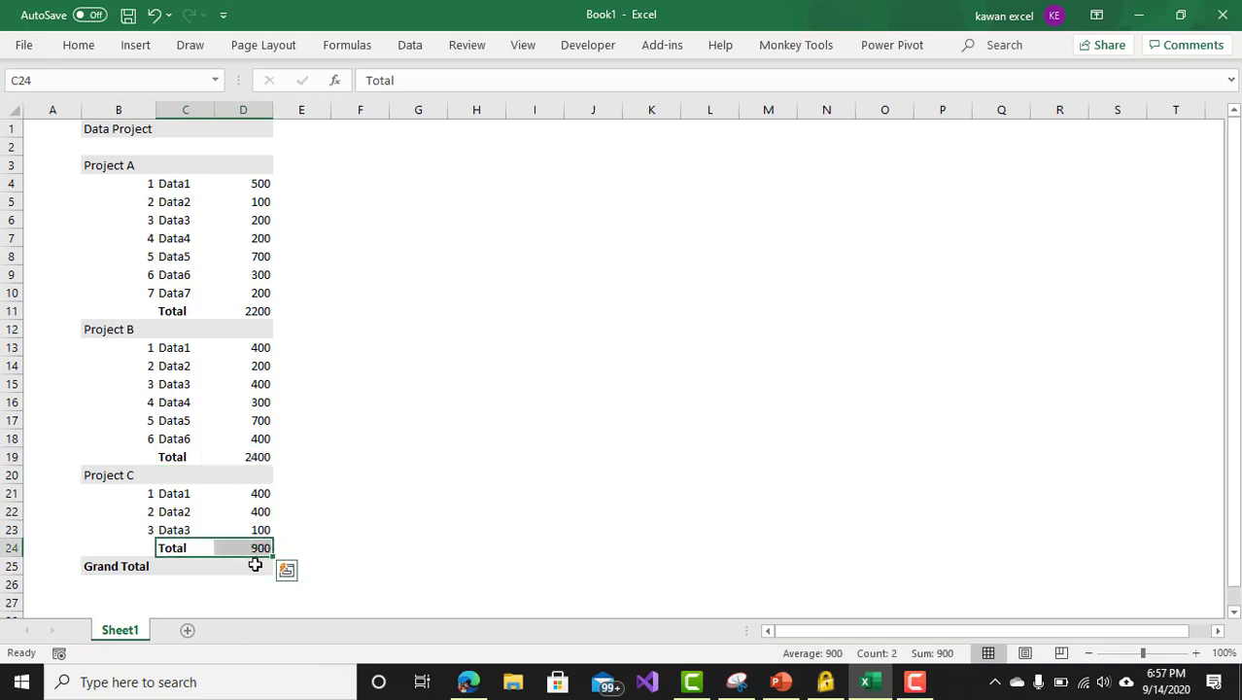
Calculate the grand total in D25 by adding the three project totals with =D11+D19+D24
click(254, 564)
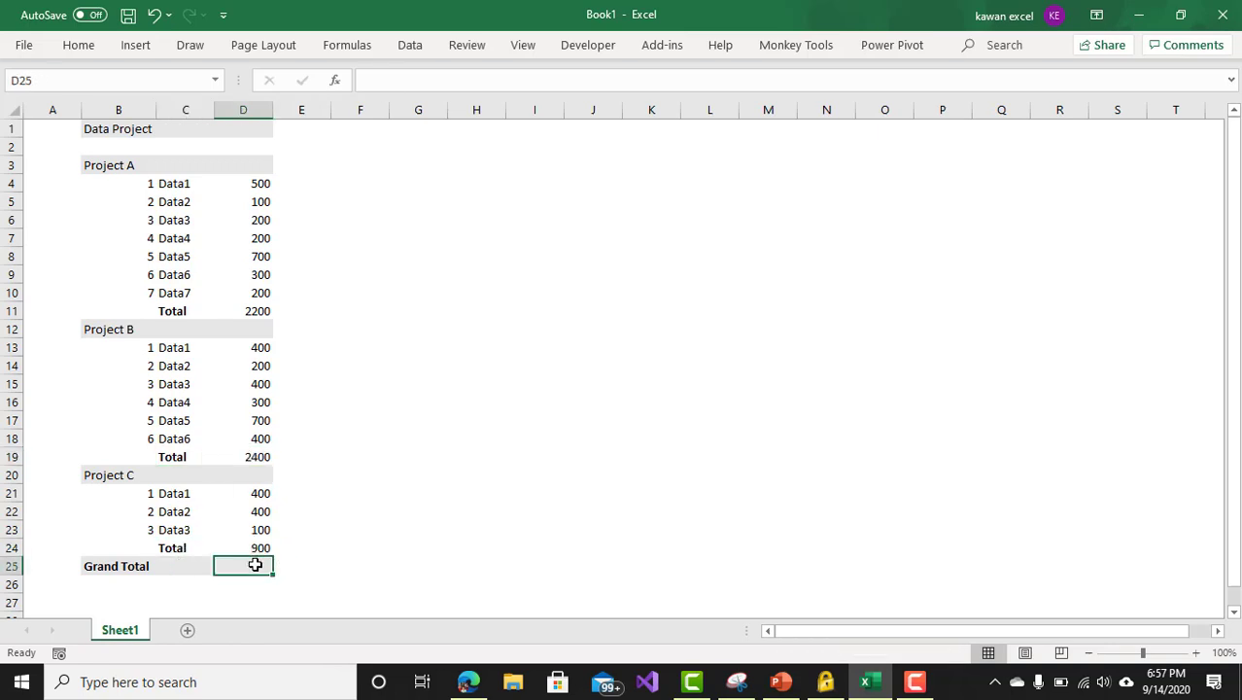
text(=)
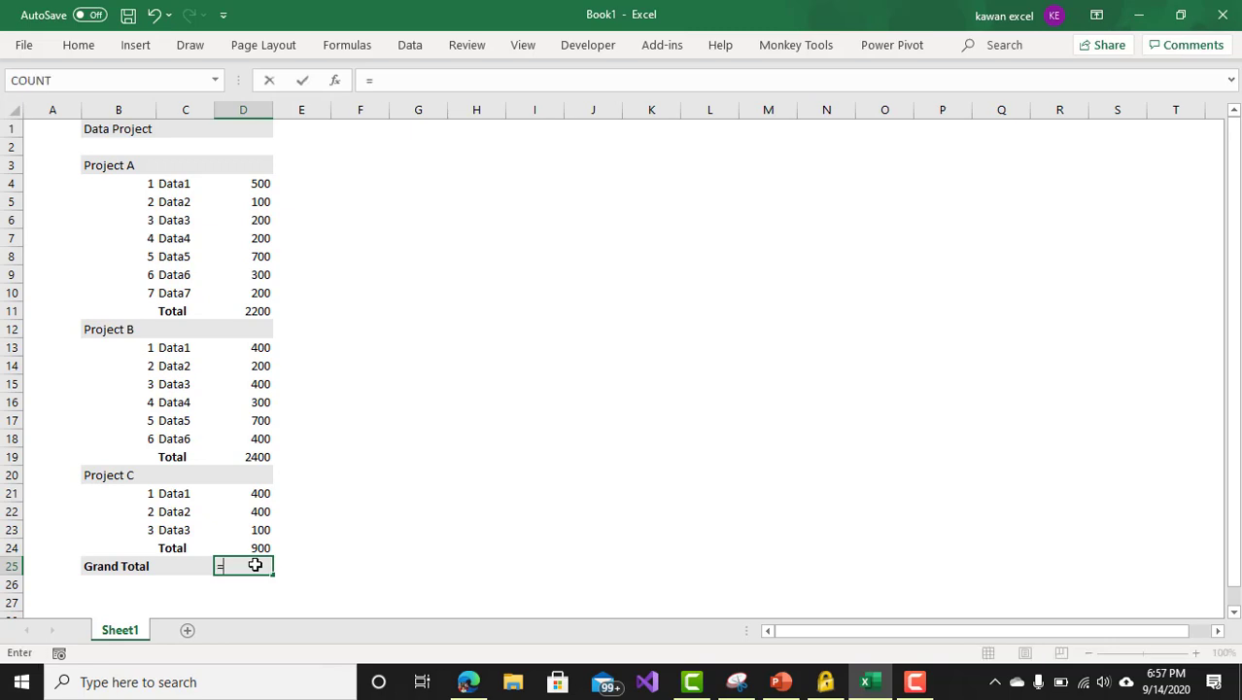
click(258, 309)
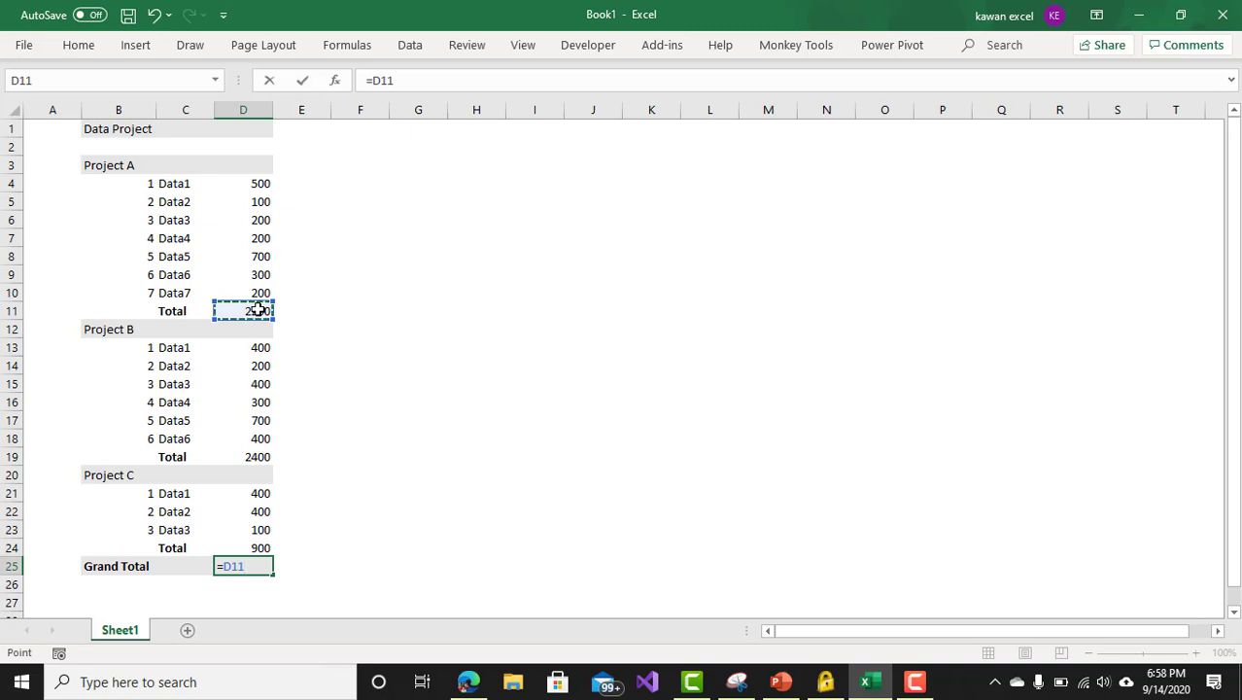
text(+)
click(265, 458)
text(+)
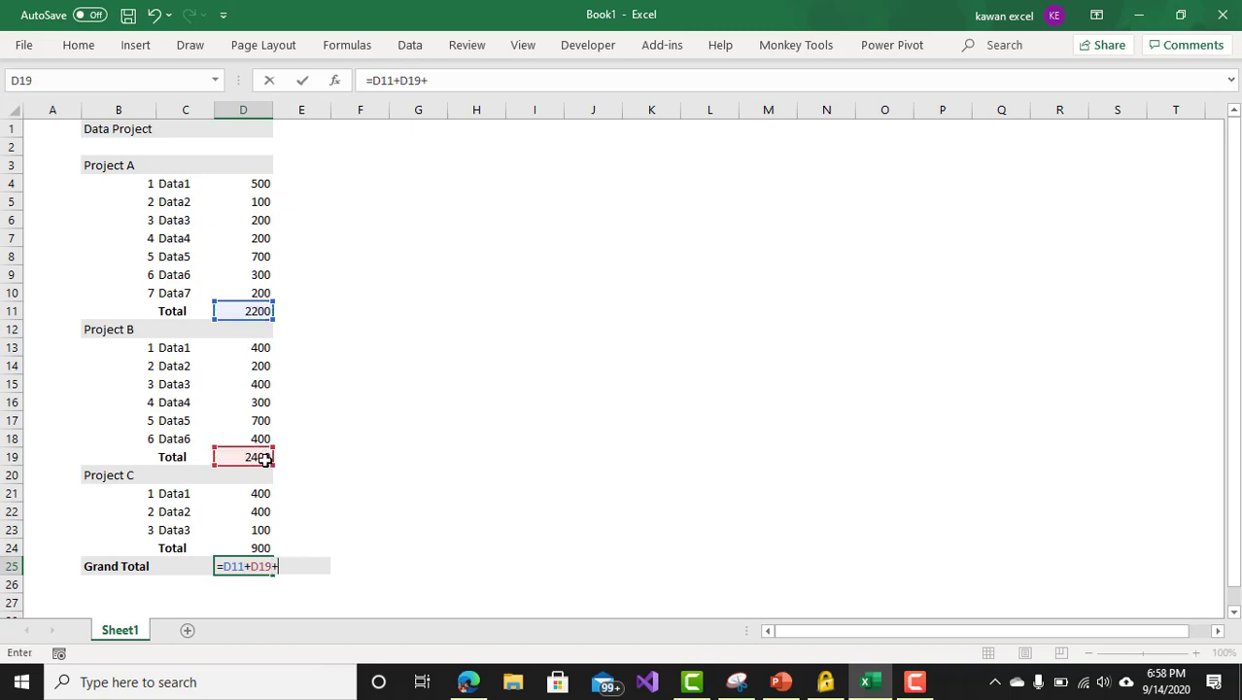
click(253, 550)
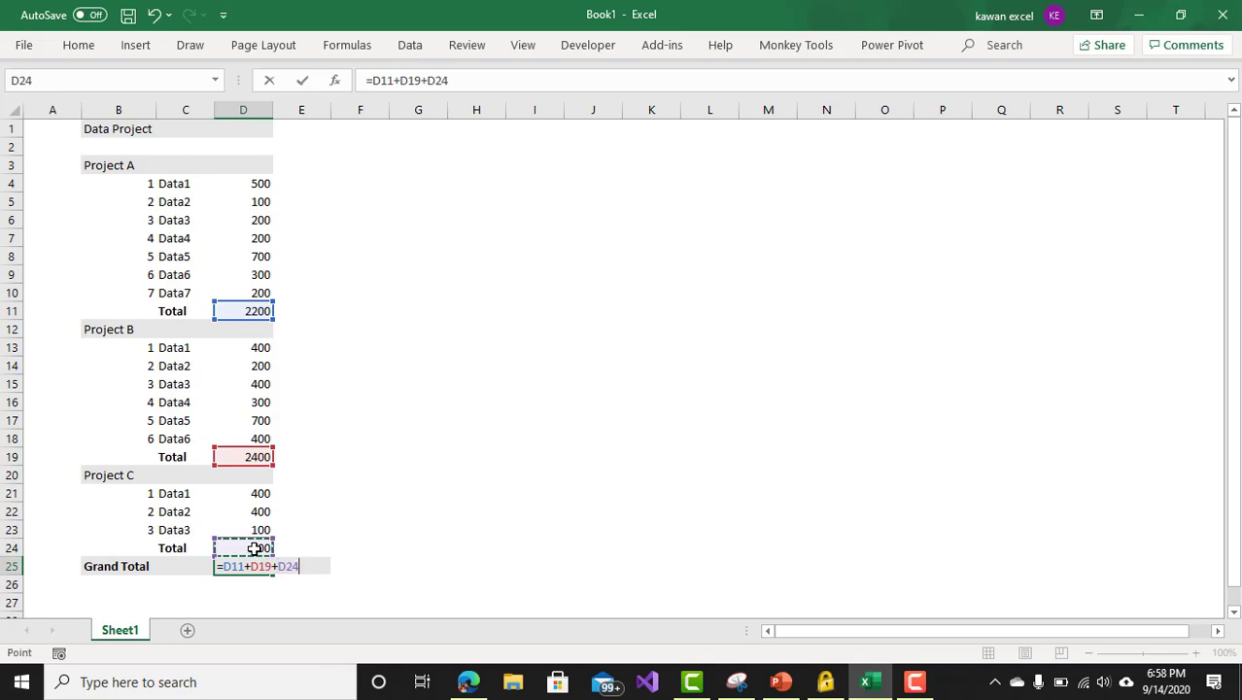
key(Return)
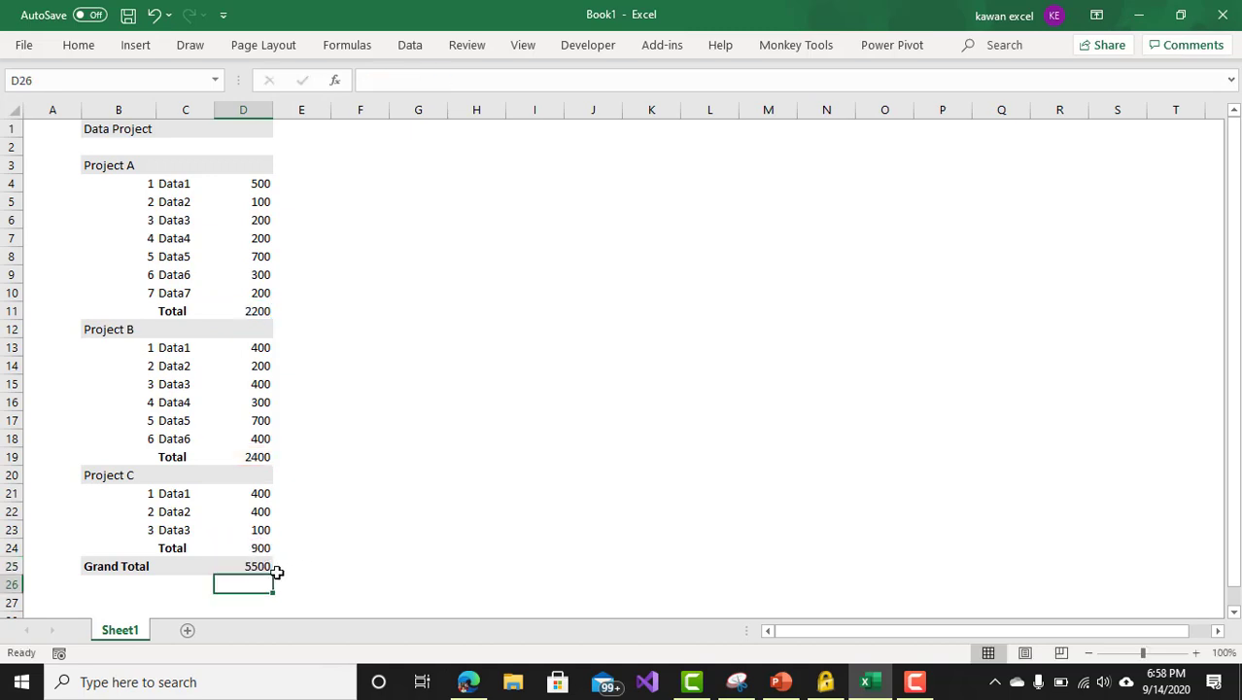
Check the grand total formula in D25 and duplicate the Grand Total row into row 26
click(263, 566)
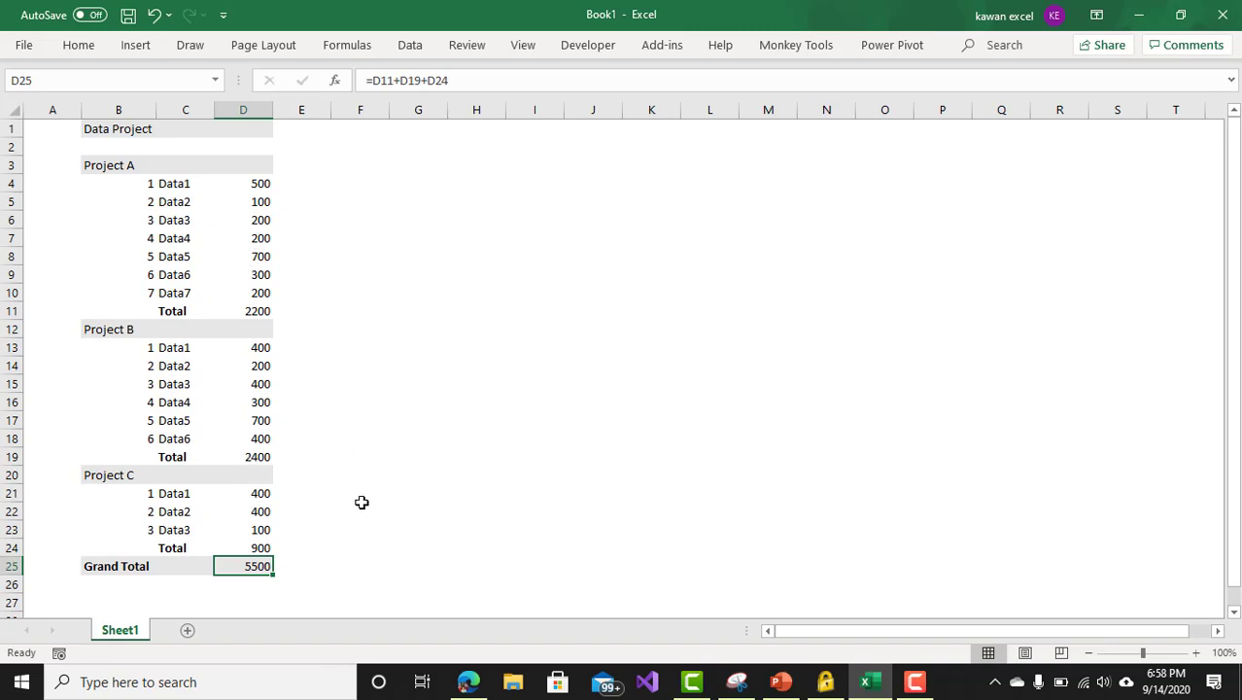
click(119, 567)
drag(192, 575, 265, 583)
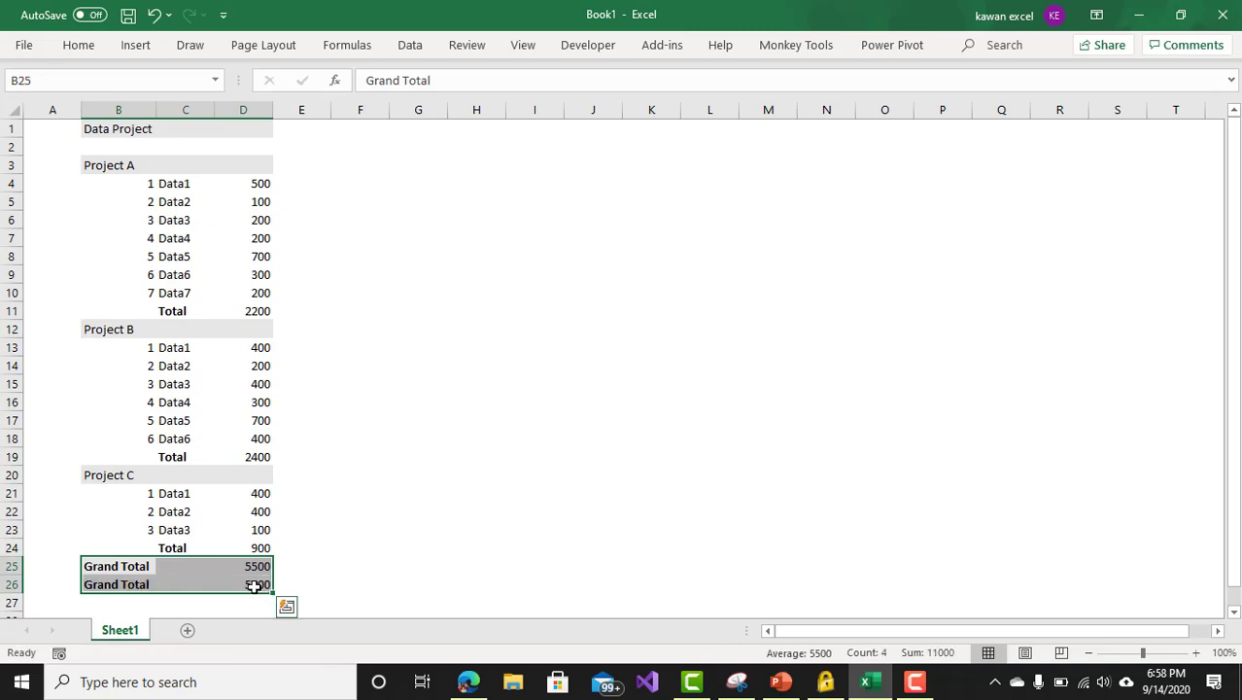
Write a SUM formula in D26 over the ranges D4:D10, D13:D18 and D21:D24
click(254, 584)
text(=)
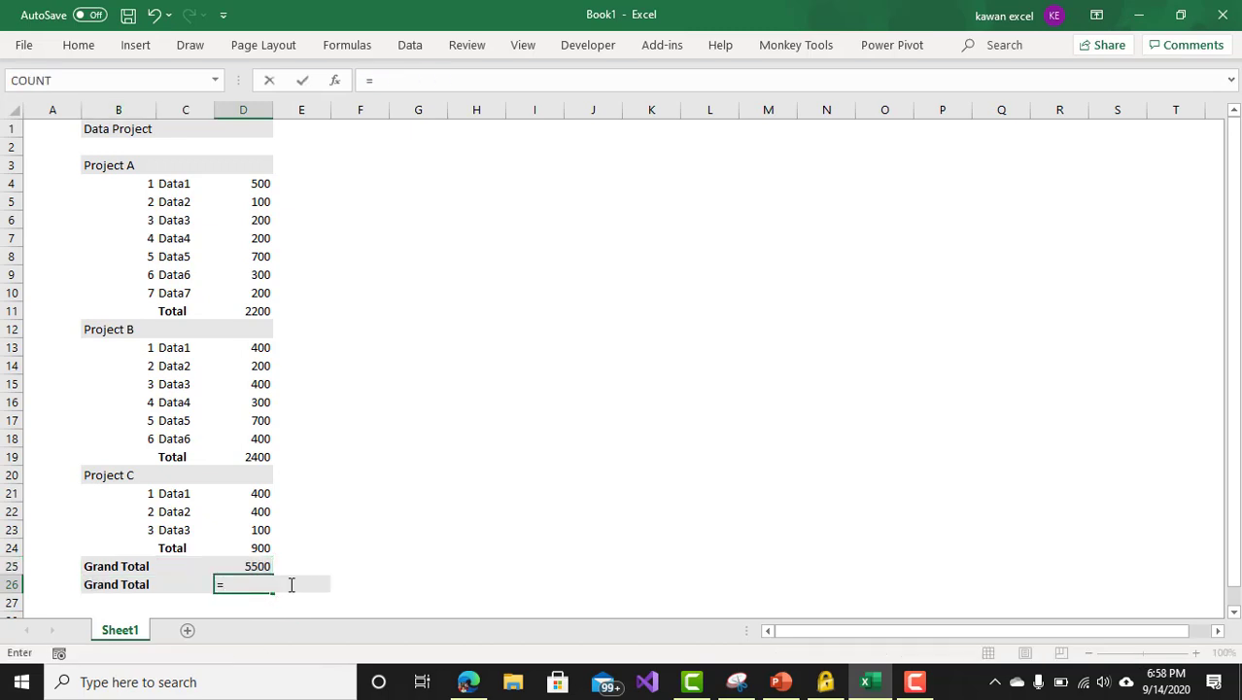
text(sum)
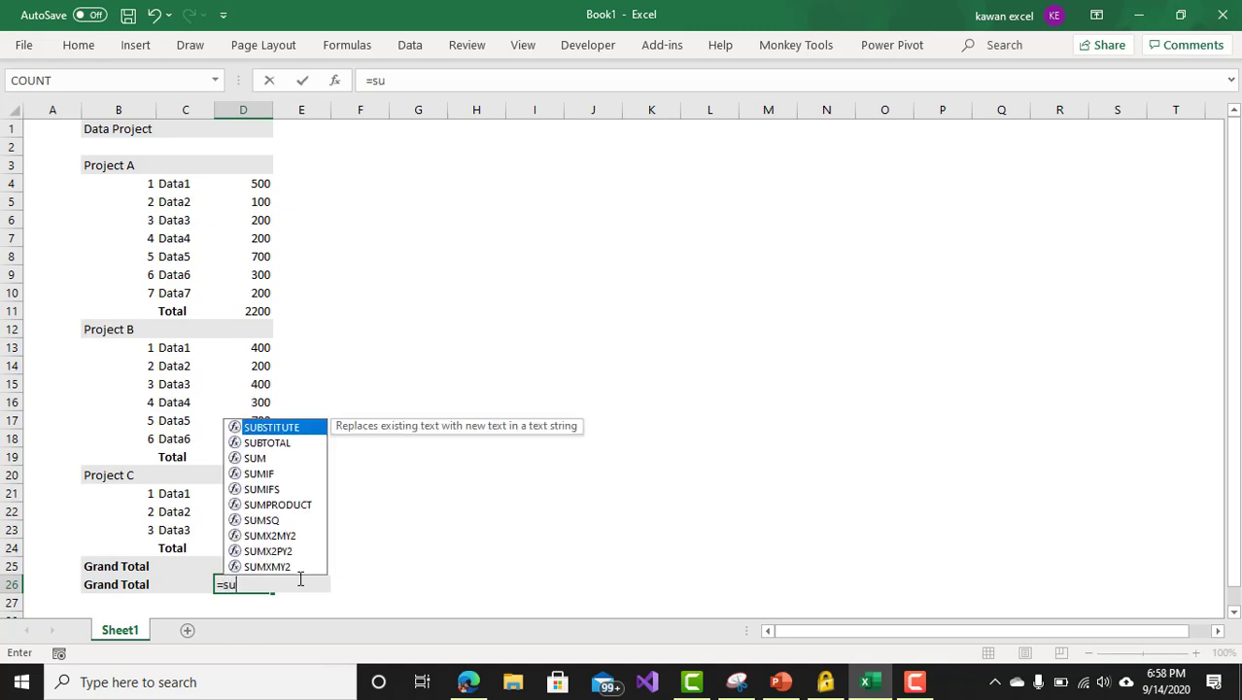
key(Tab)
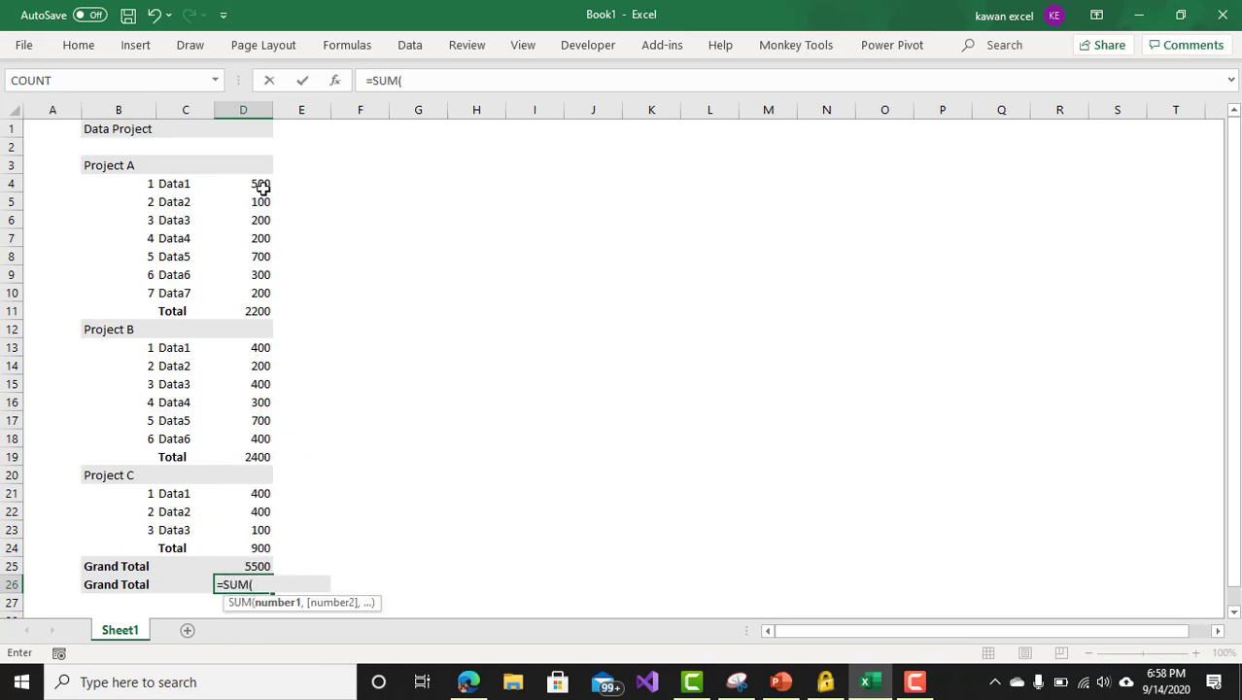
drag(262, 188, 266, 287)
text(,)
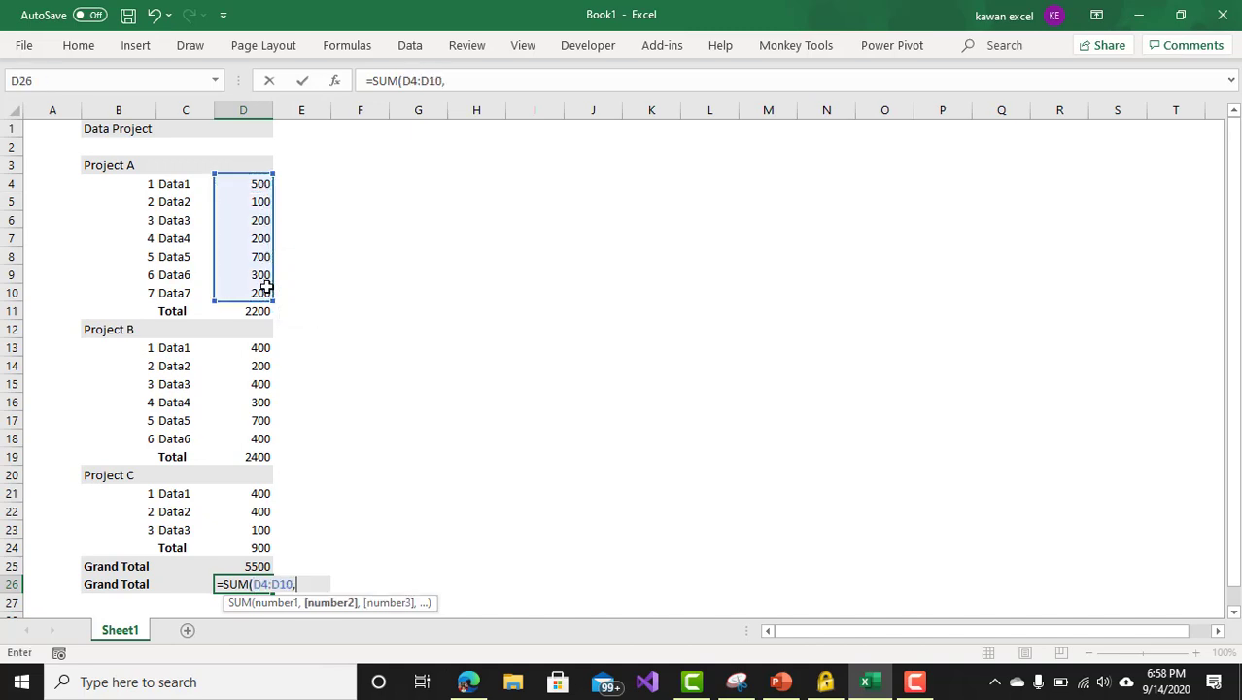
drag(260, 355, 257, 433)
text(,)
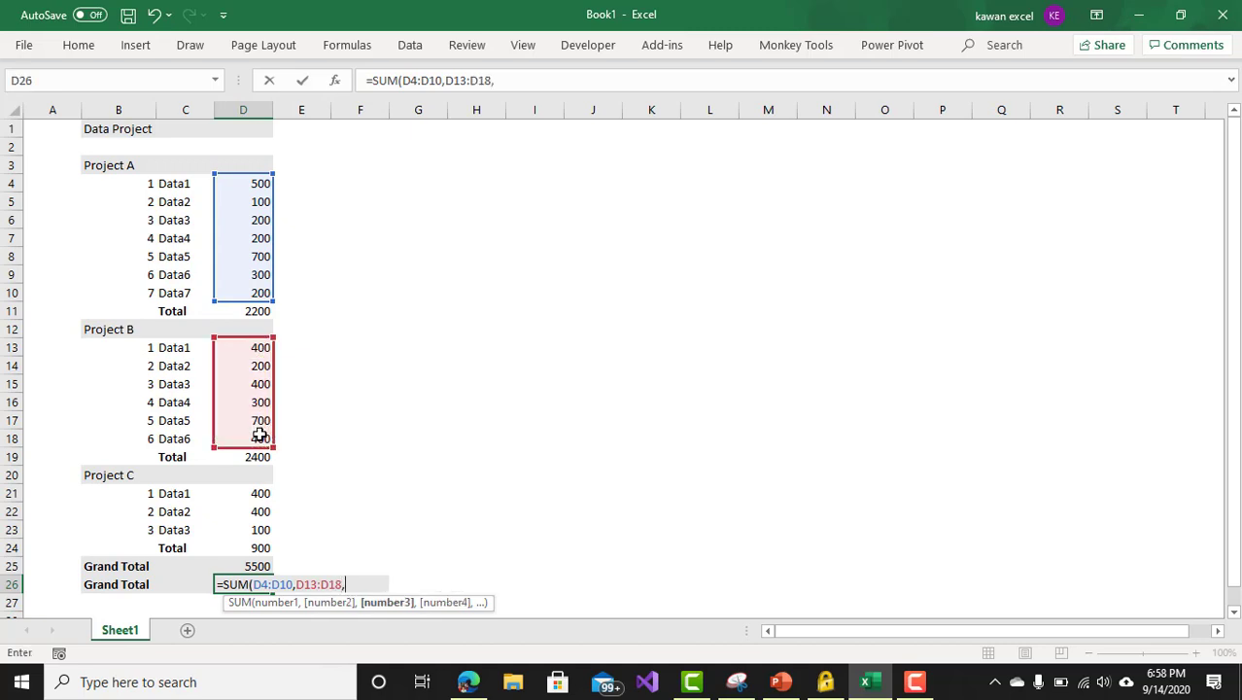
drag(252, 493, 252, 543)
text())
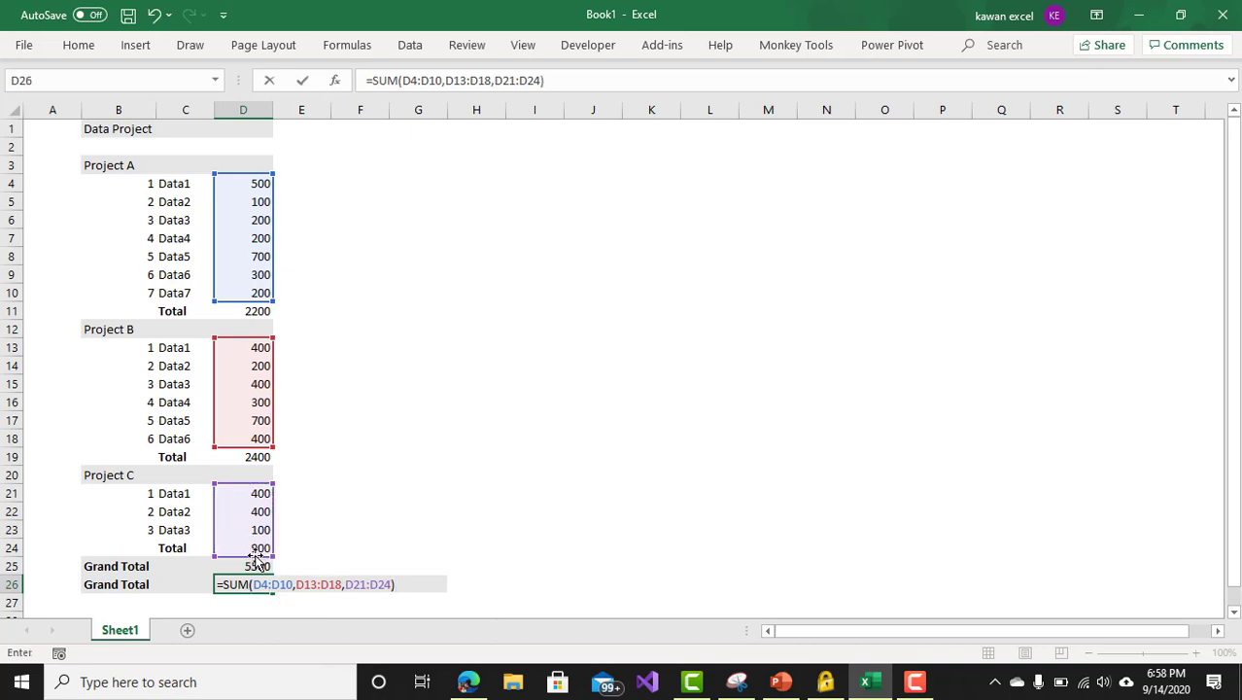
Shrink the last range of the D26 formula to D21:D23, enter the formula and check it
drag(274, 557, 274, 540)
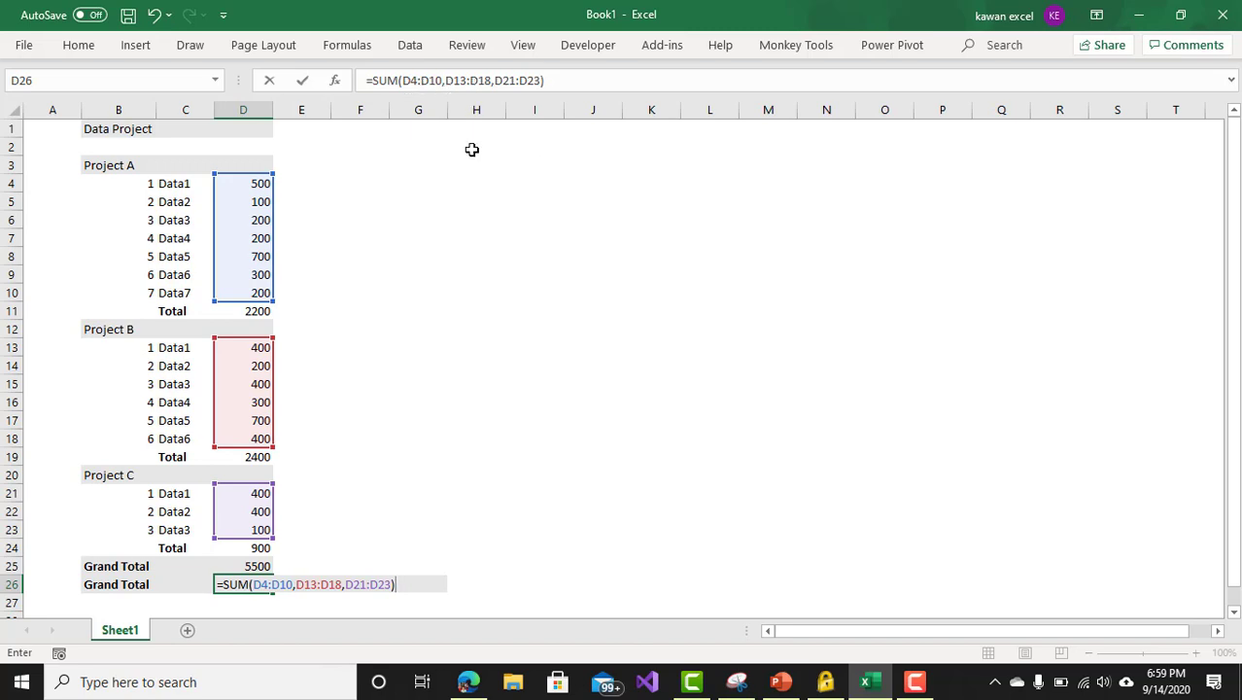
key(Return)
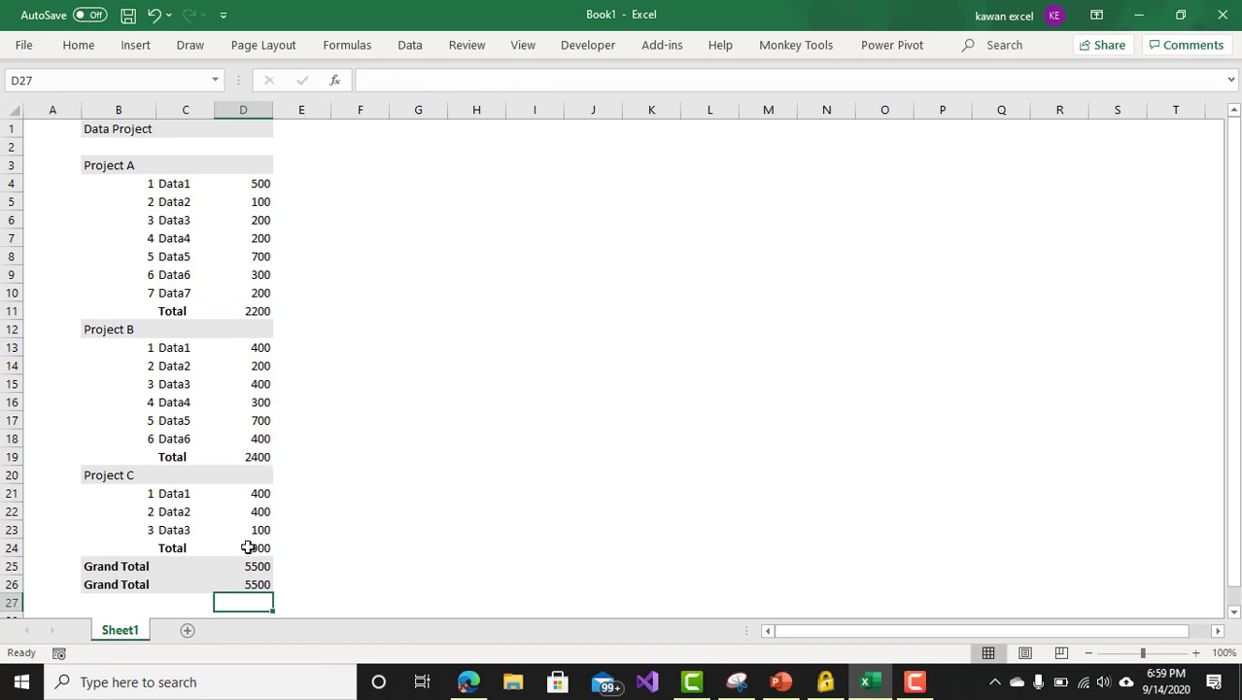
click(251, 584)
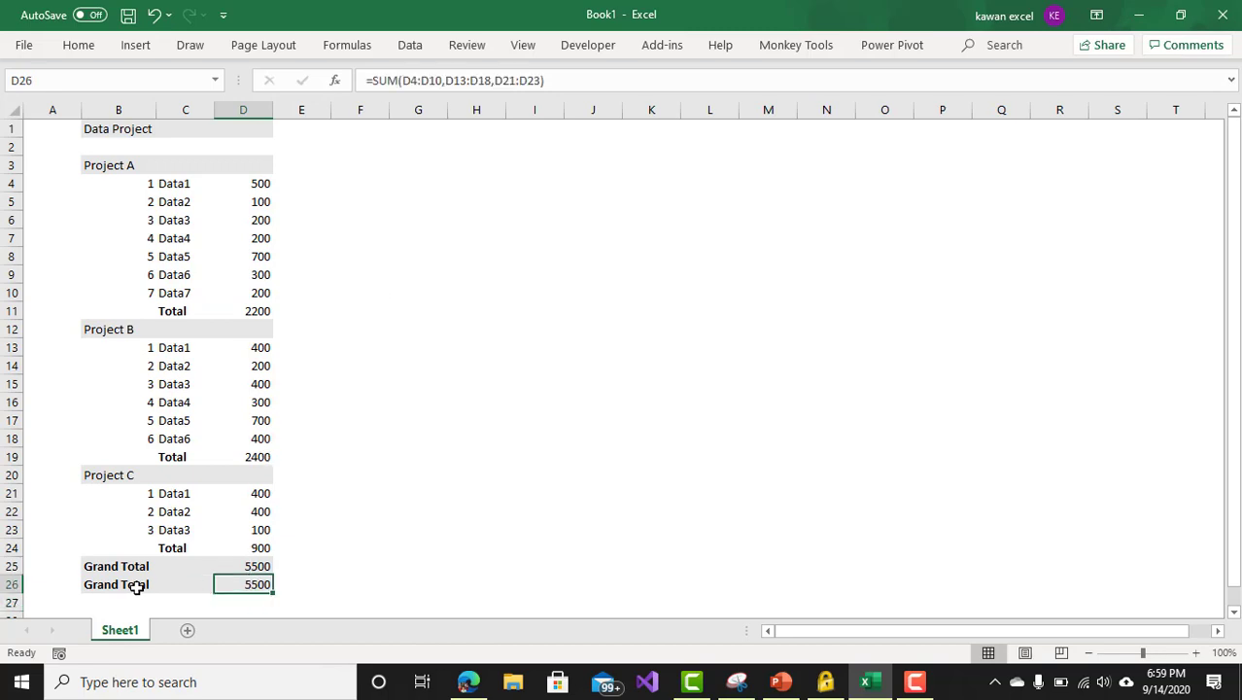
Duplicate the Grand Total row 26 into row 27 and clear the copied formula in D27
drag(131, 583, 245, 594)
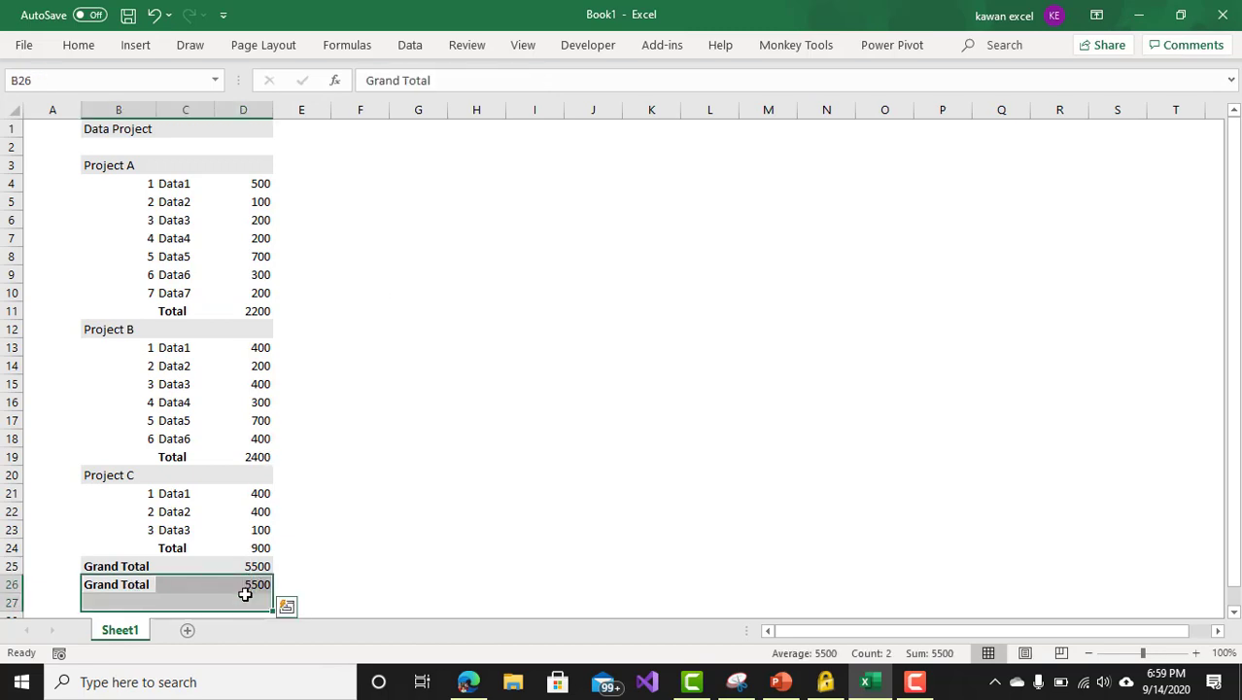
key(ctrl+d)
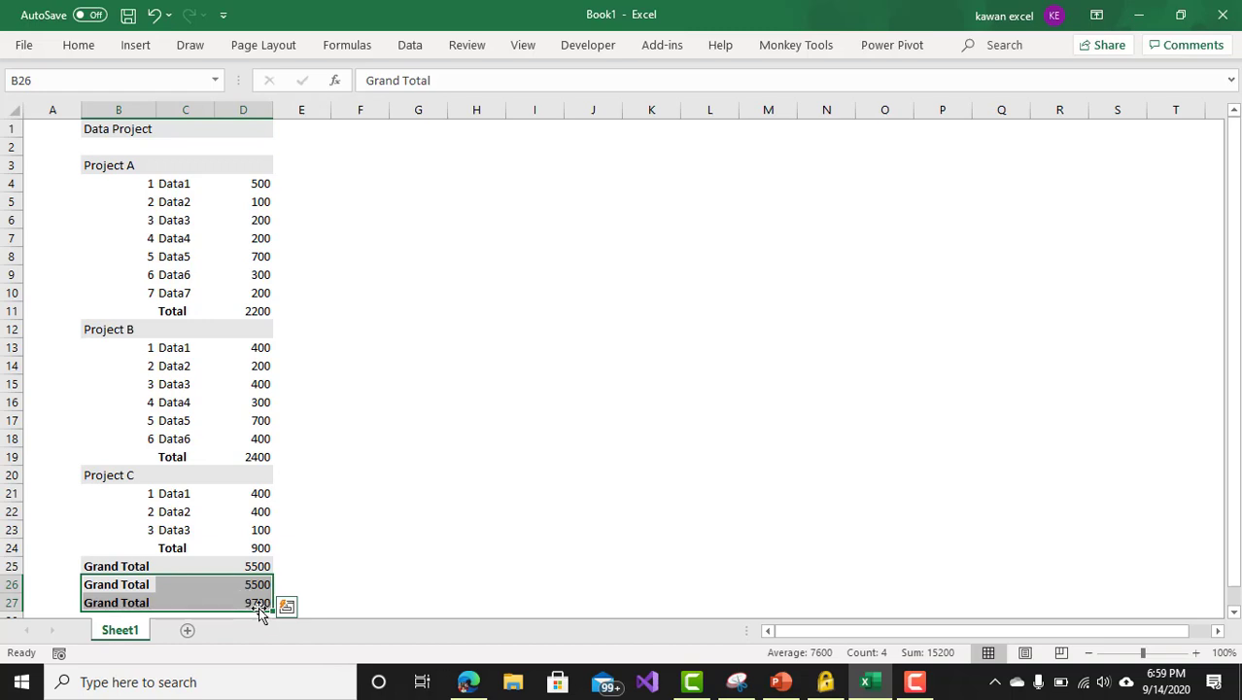
click(257, 605)
key(Delete)
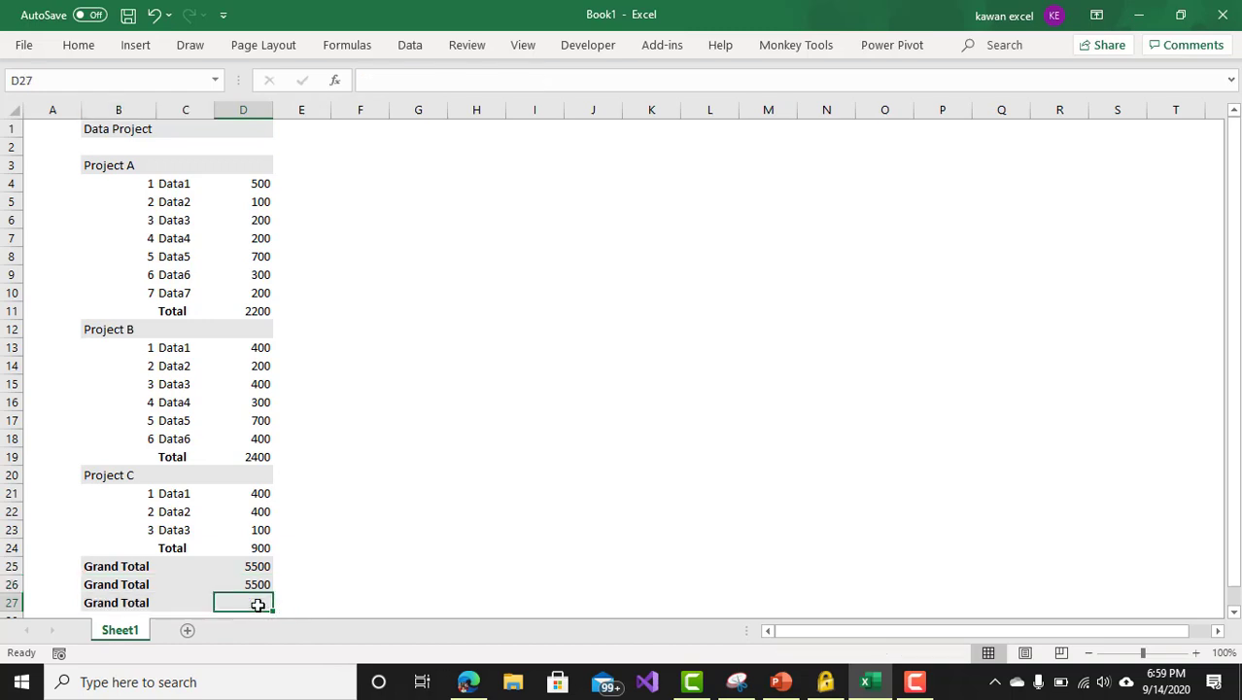
Calculate the grand total in D27 from the project totals with =SUM(D11,D19,D24)
text(=SUM()
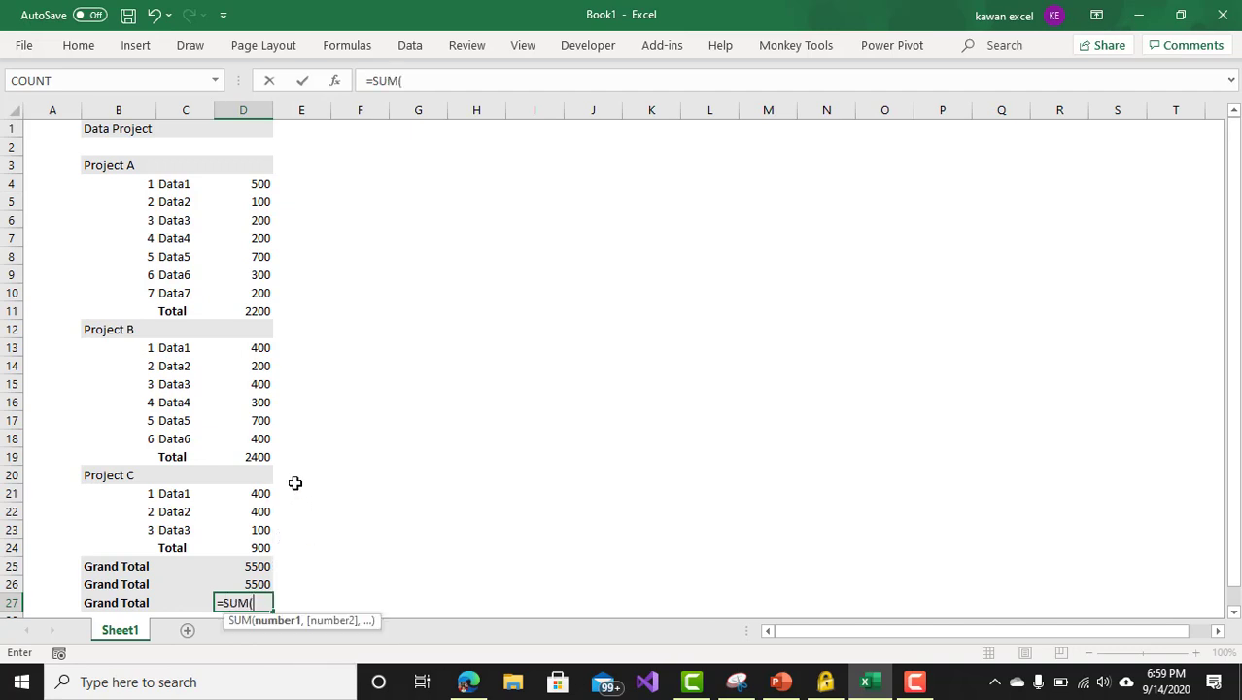
click(255, 309)
text(,)
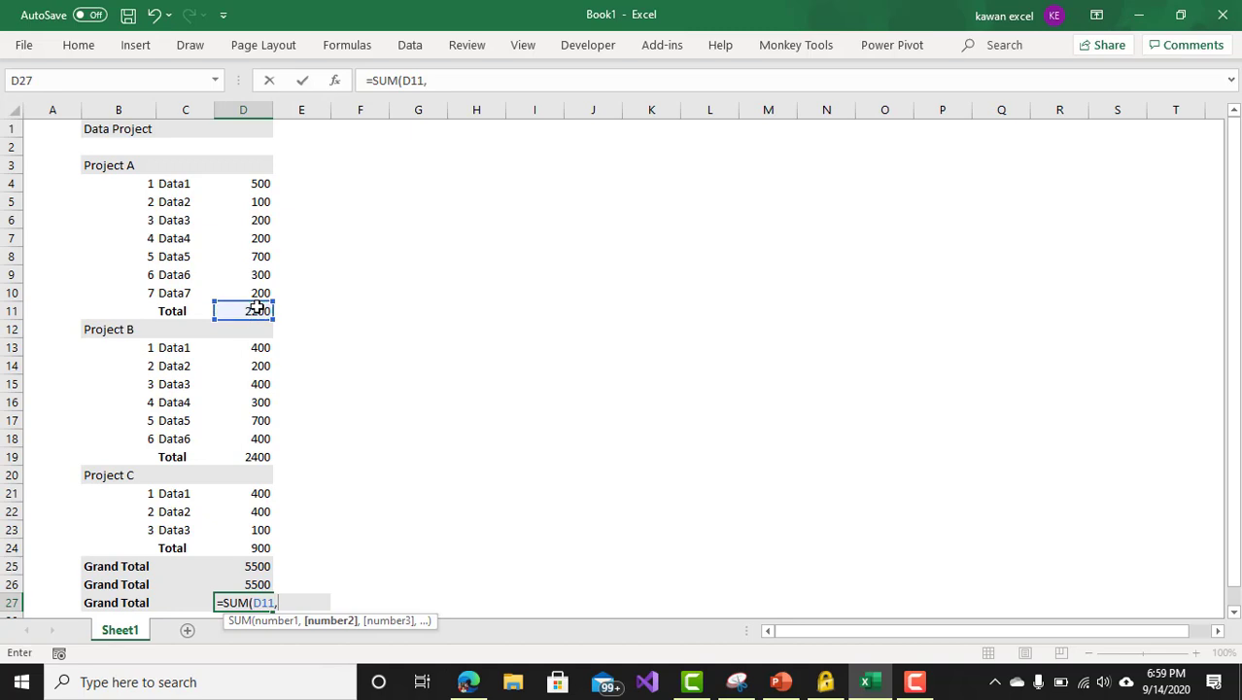
click(247, 454)
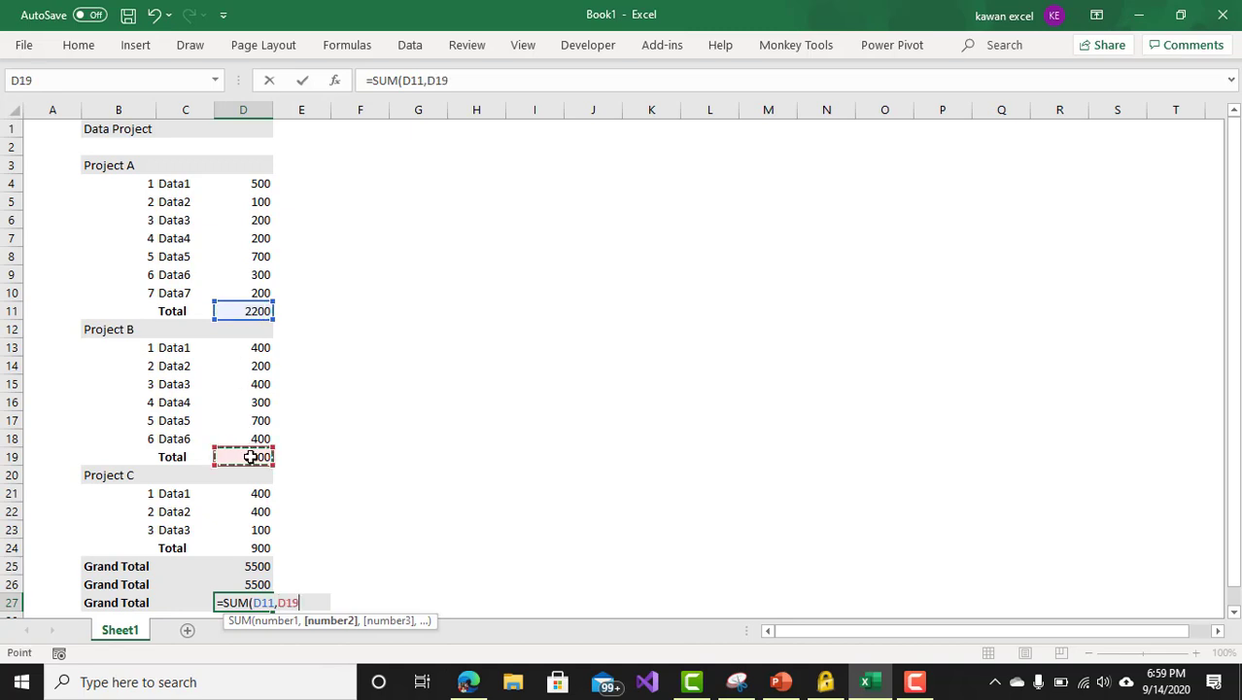
text(,)
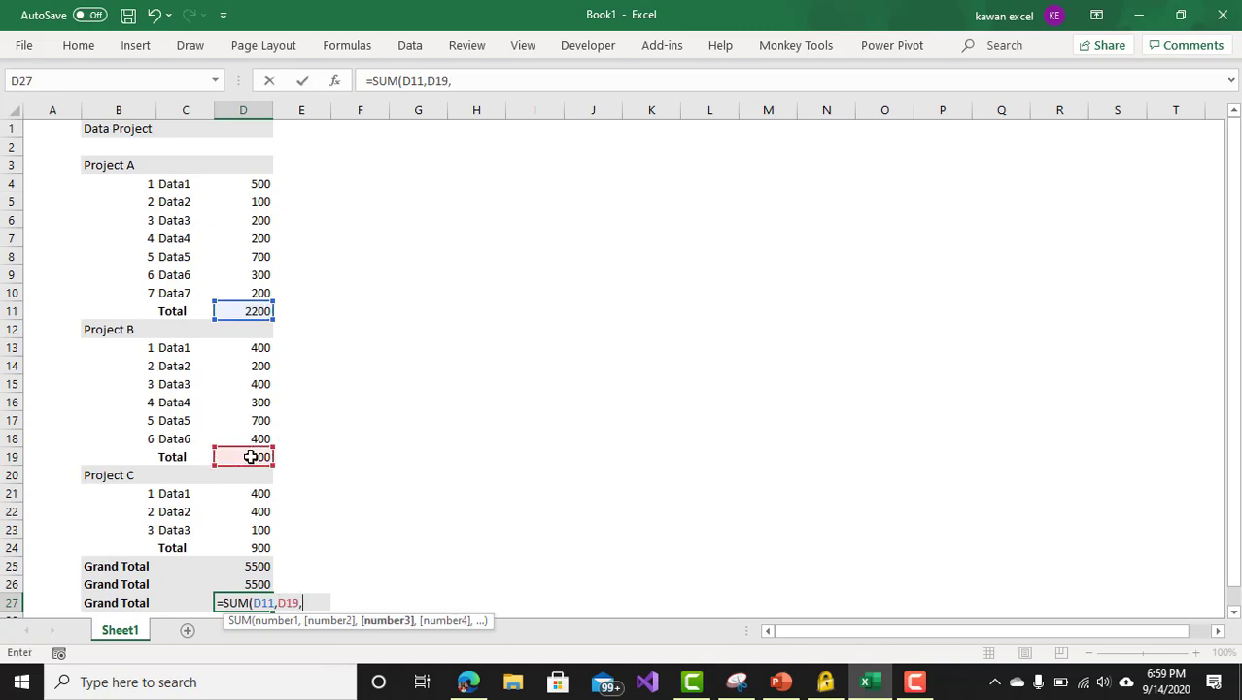
click(254, 550)
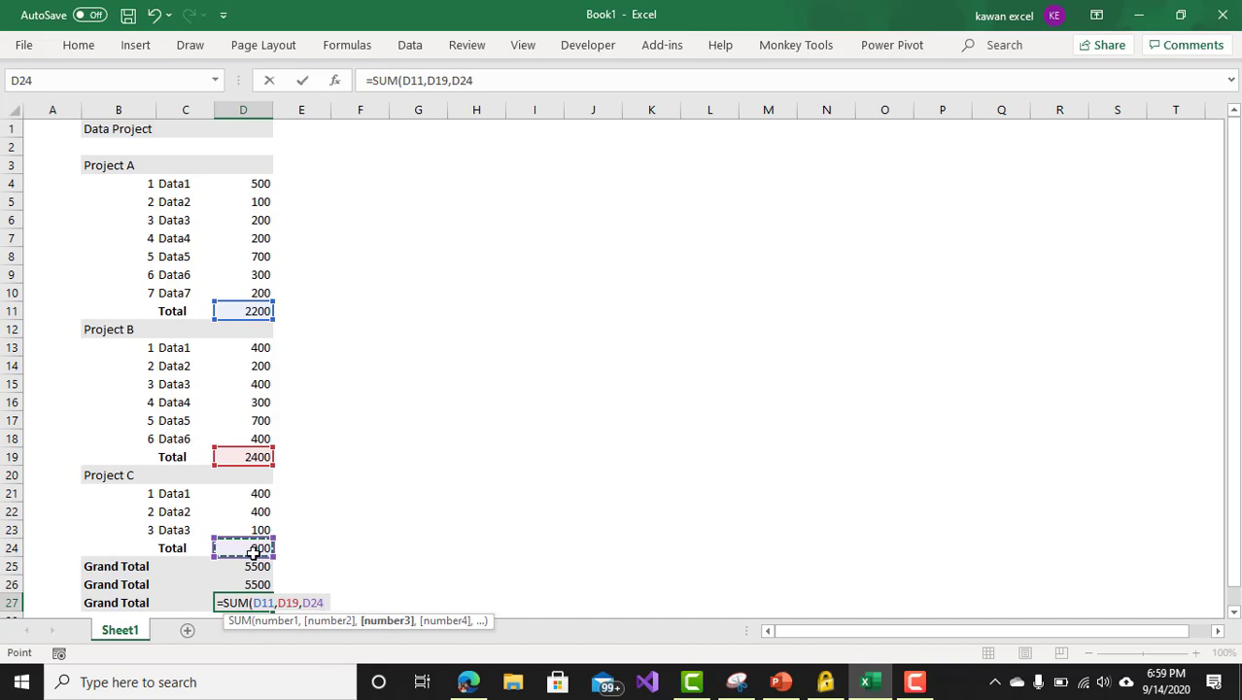
text())
key(Return)
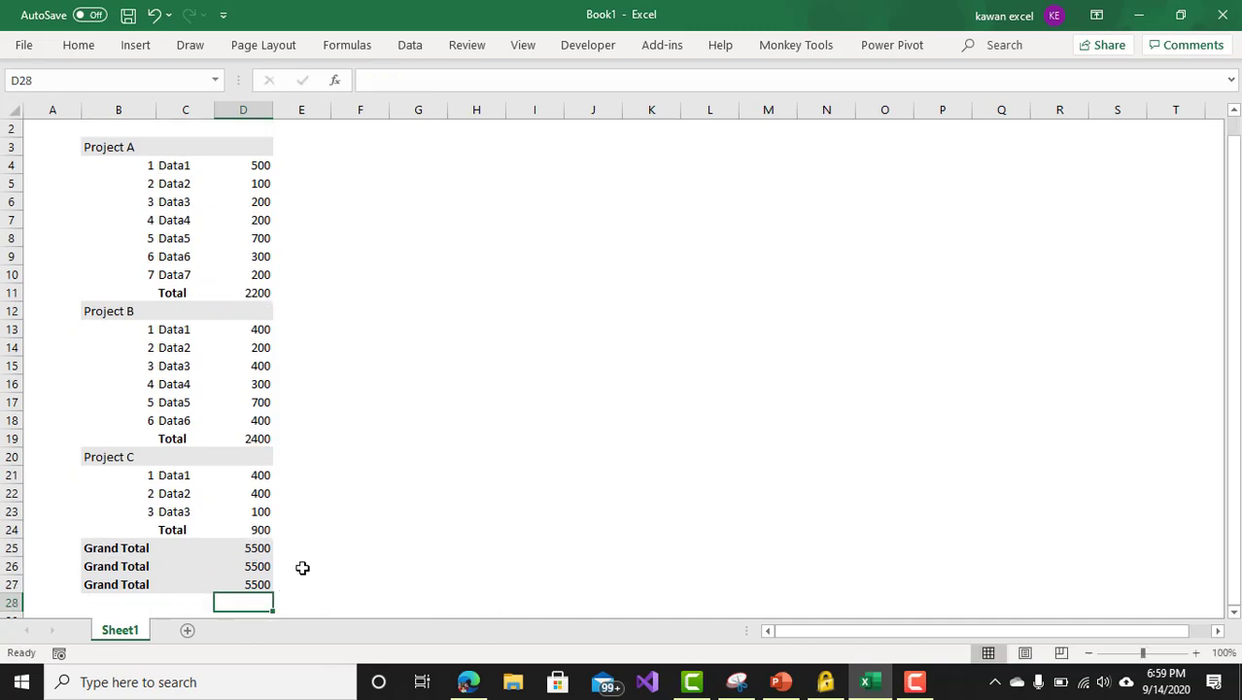
Apply the light grey fill colour to B27:D28, extending the Grand Total shading to row 28
click(153, 584)
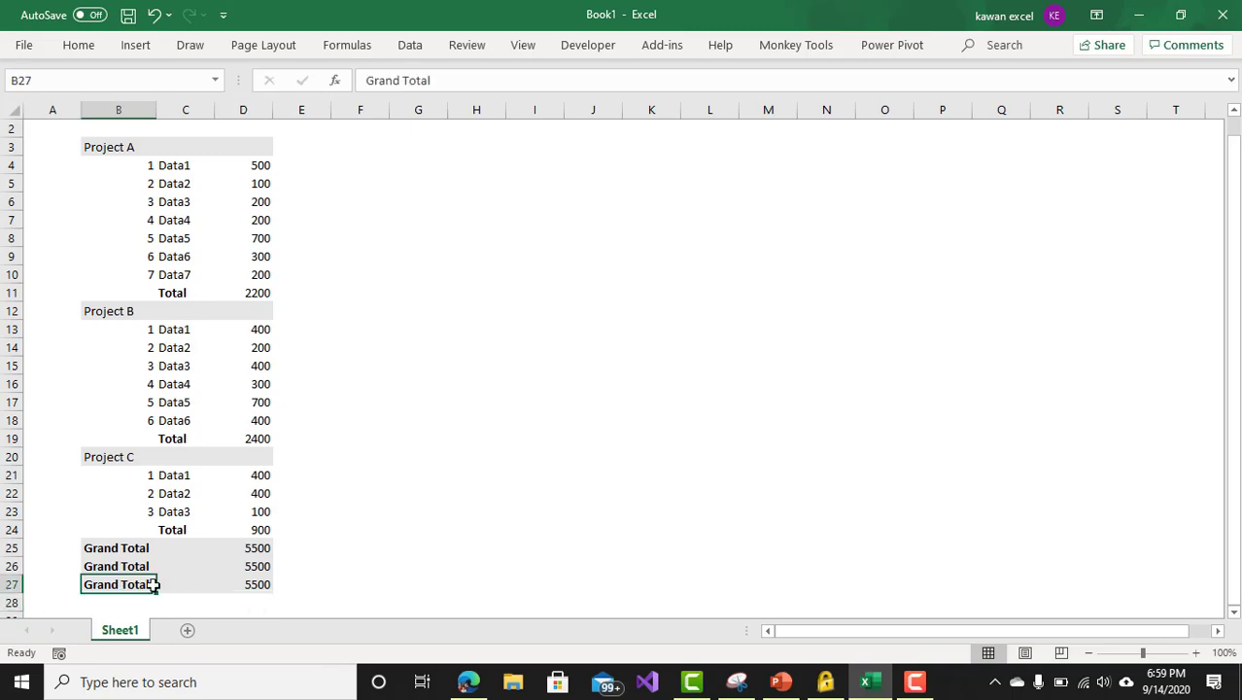
drag(152, 584, 237, 597)
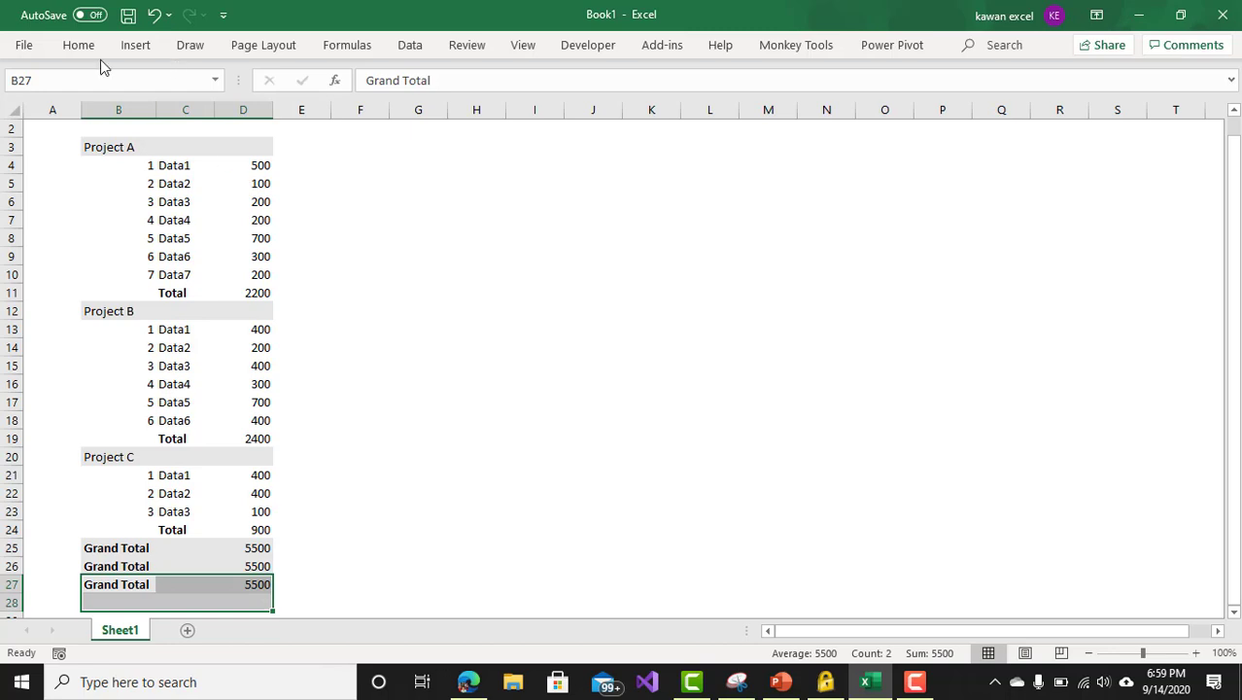
click(77, 45)
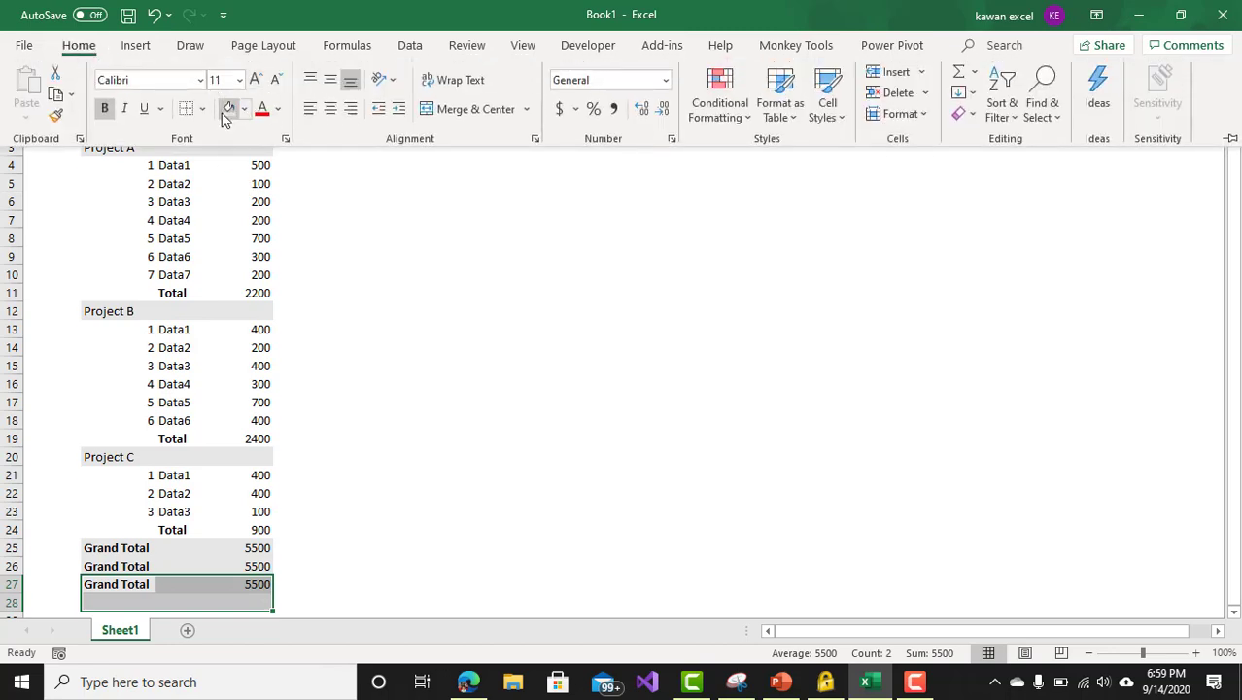
click(228, 111)
click(244, 109)
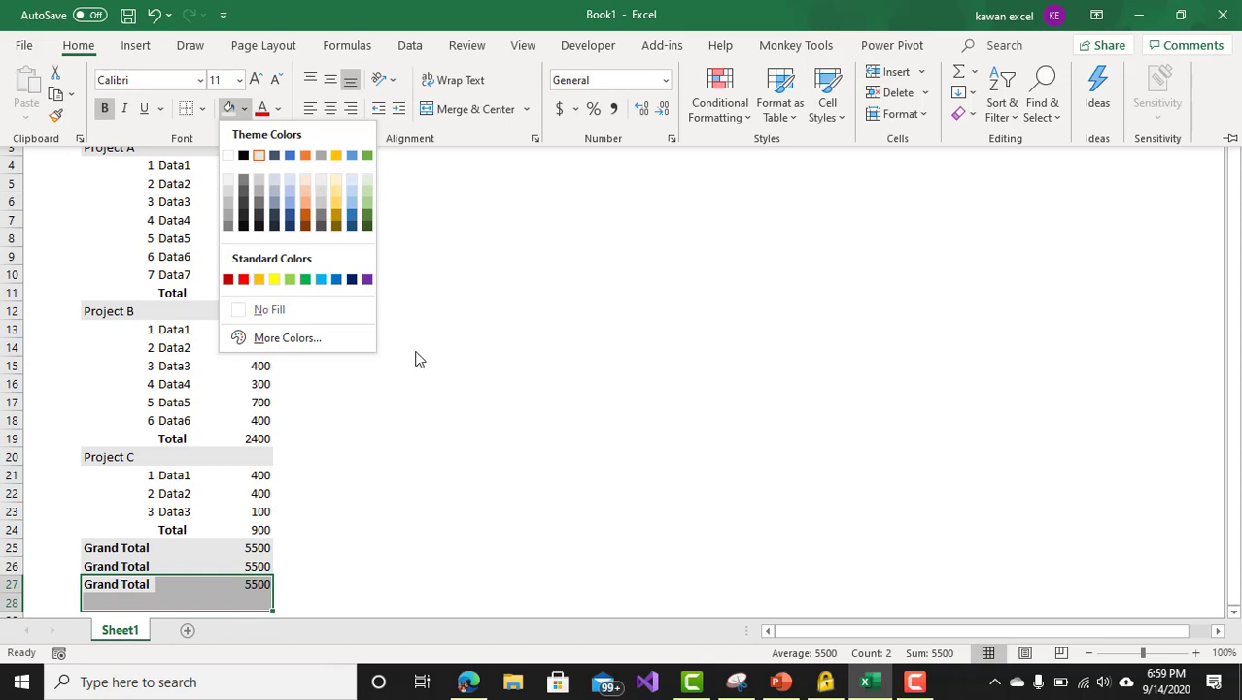
click(452, 355)
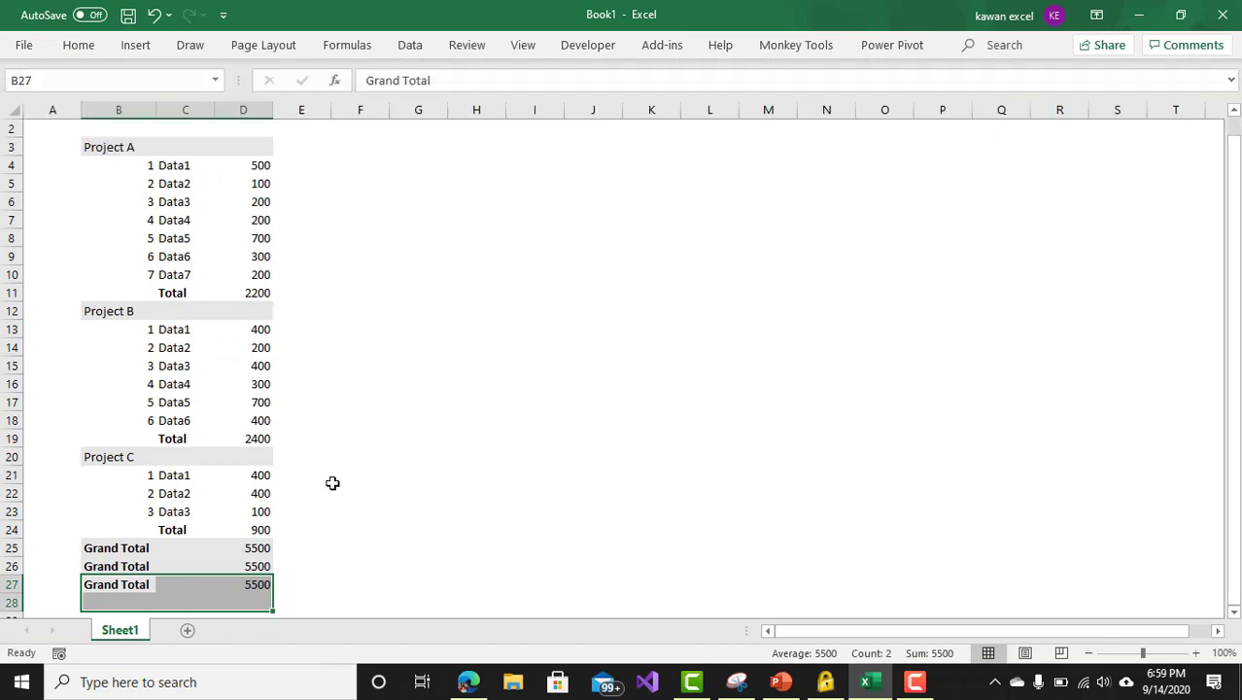
click(332, 484)
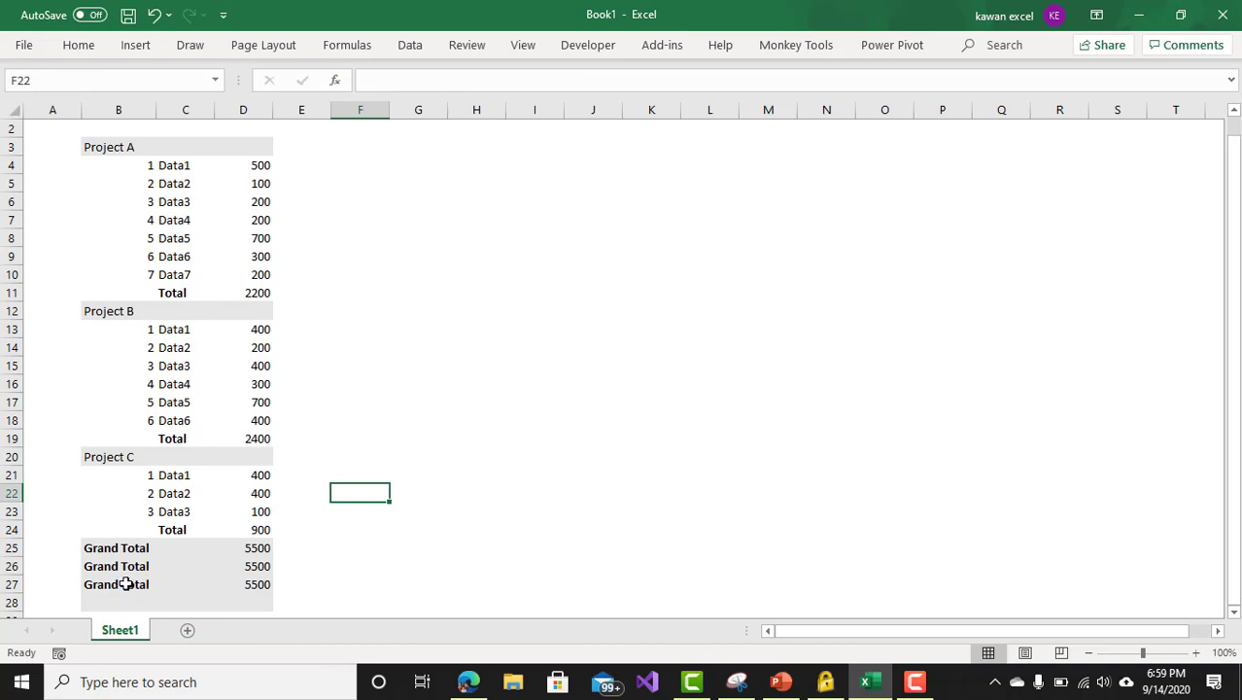
Duplicate the Grand Total row 27 with its label and formula into row 28
drag(125, 581, 250, 595)
key(ctrl+d)
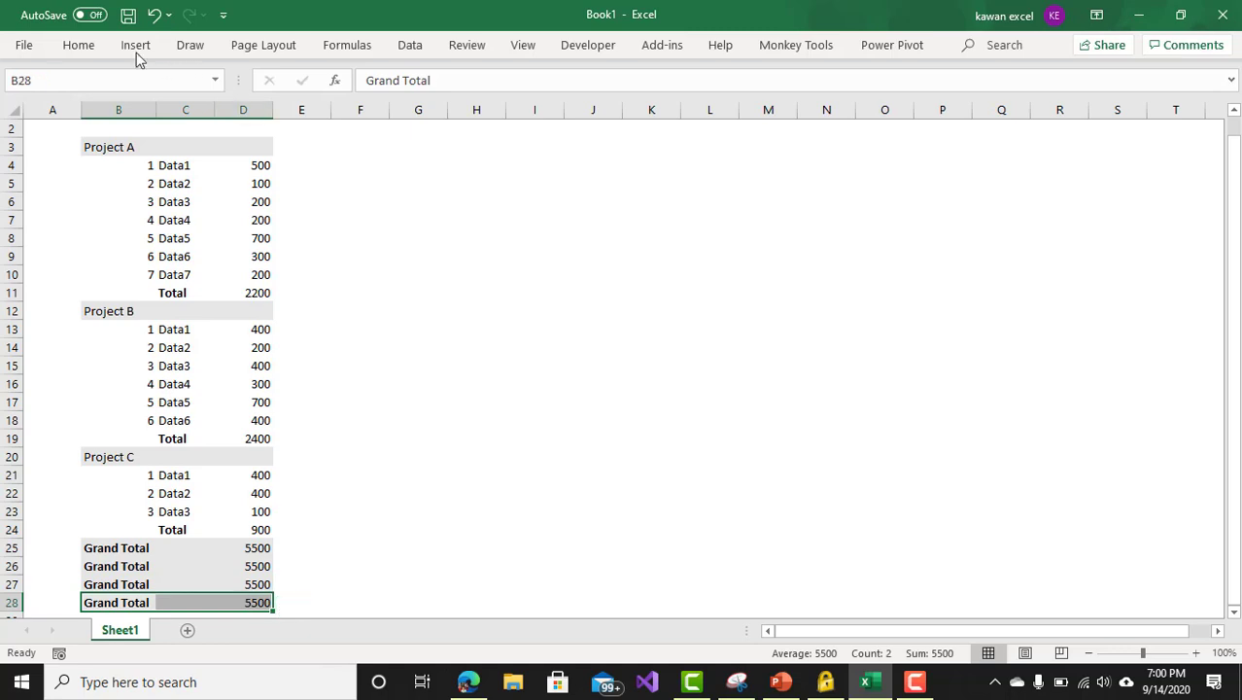
Apply a light orange fill to the Grand Total row B28:D28 and clear the copied formula in D28
click(85, 47)
click(247, 110)
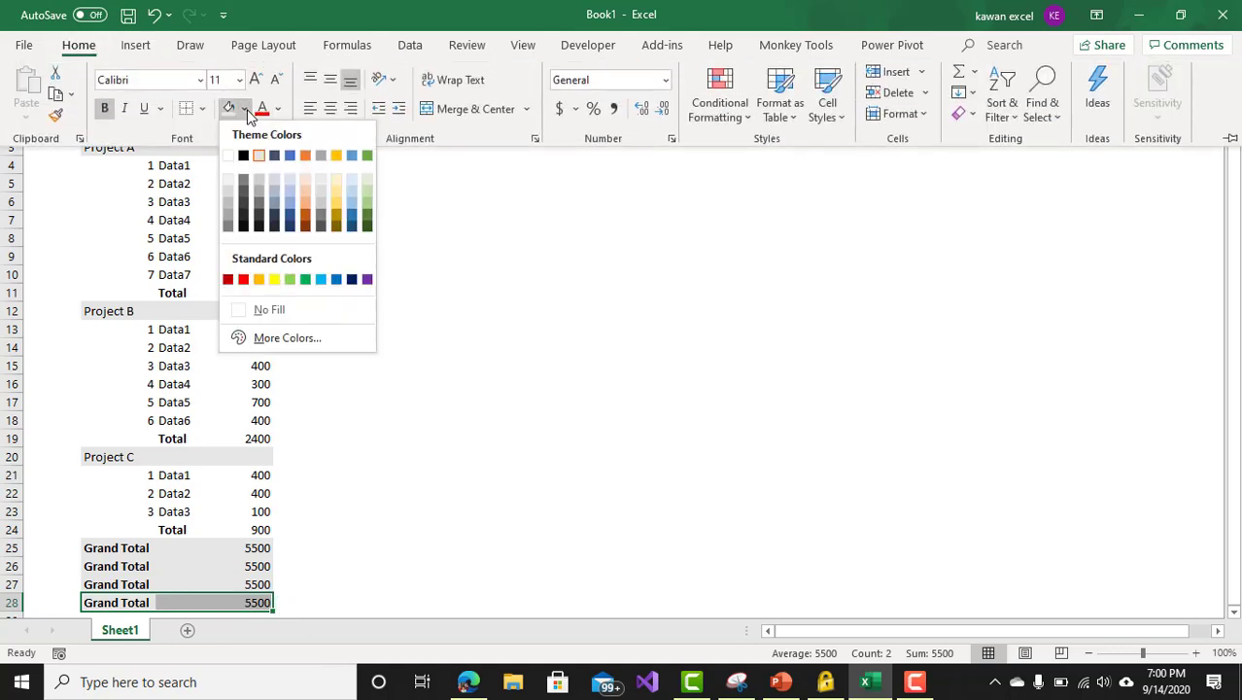
click(306, 195)
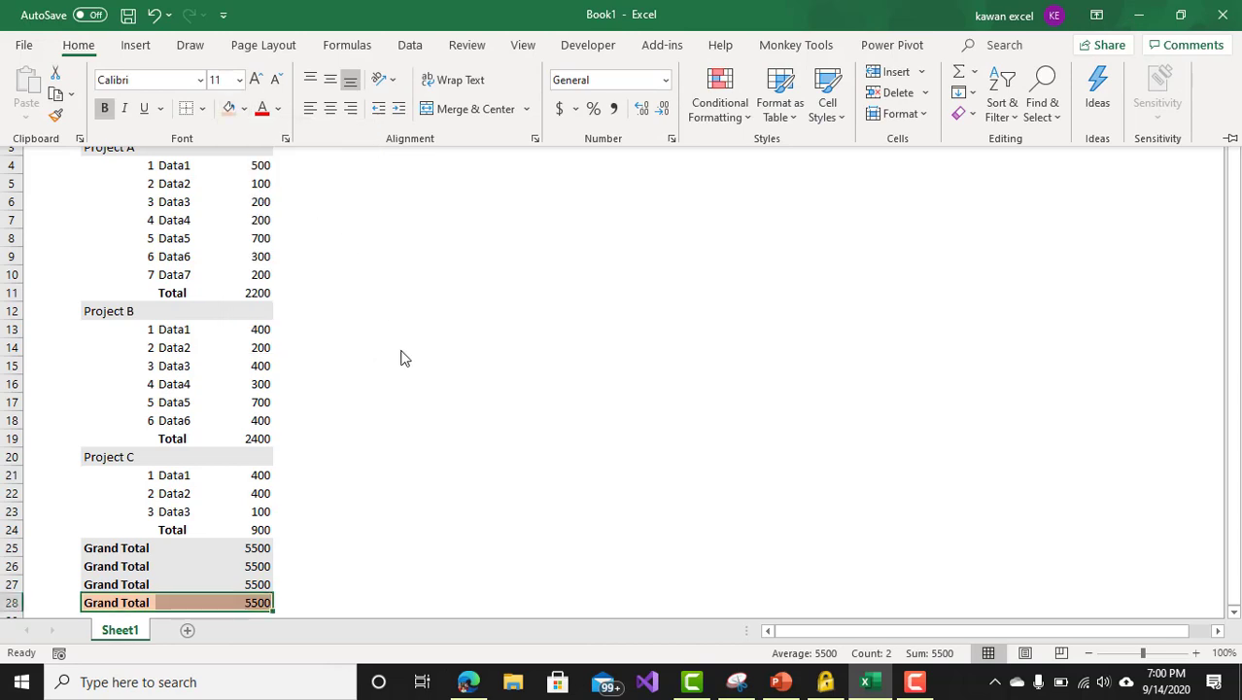
click(402, 366)
click(263, 601)
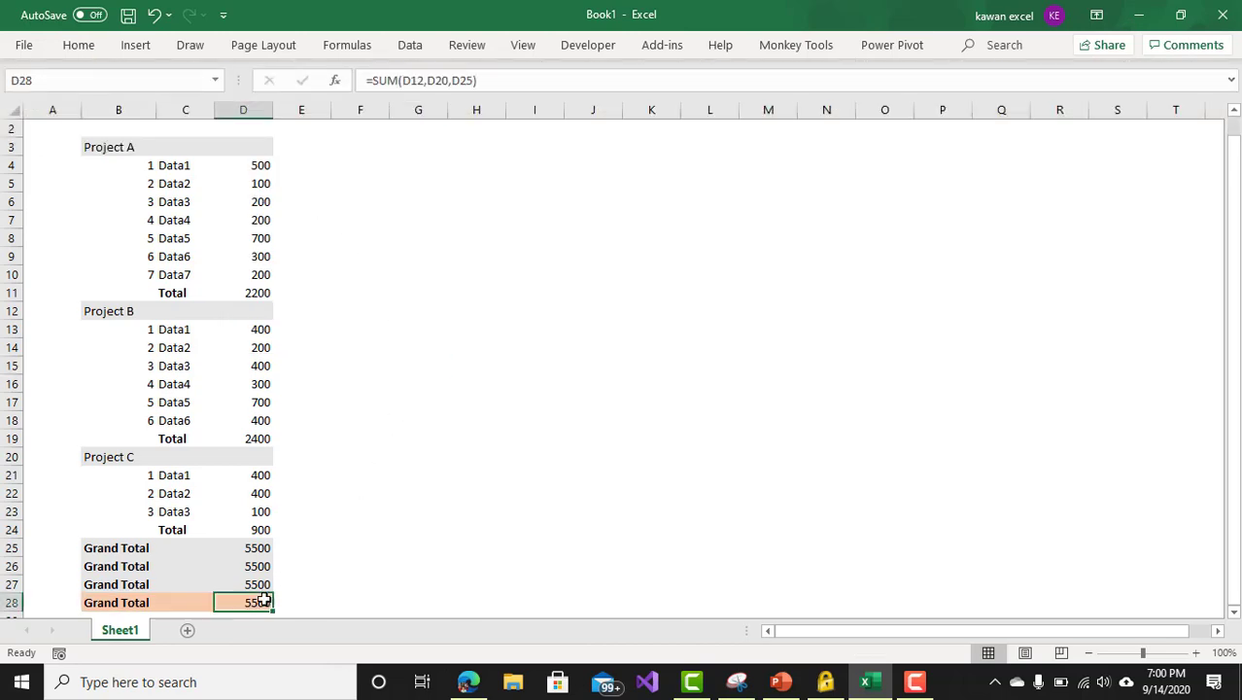
key(Delete)
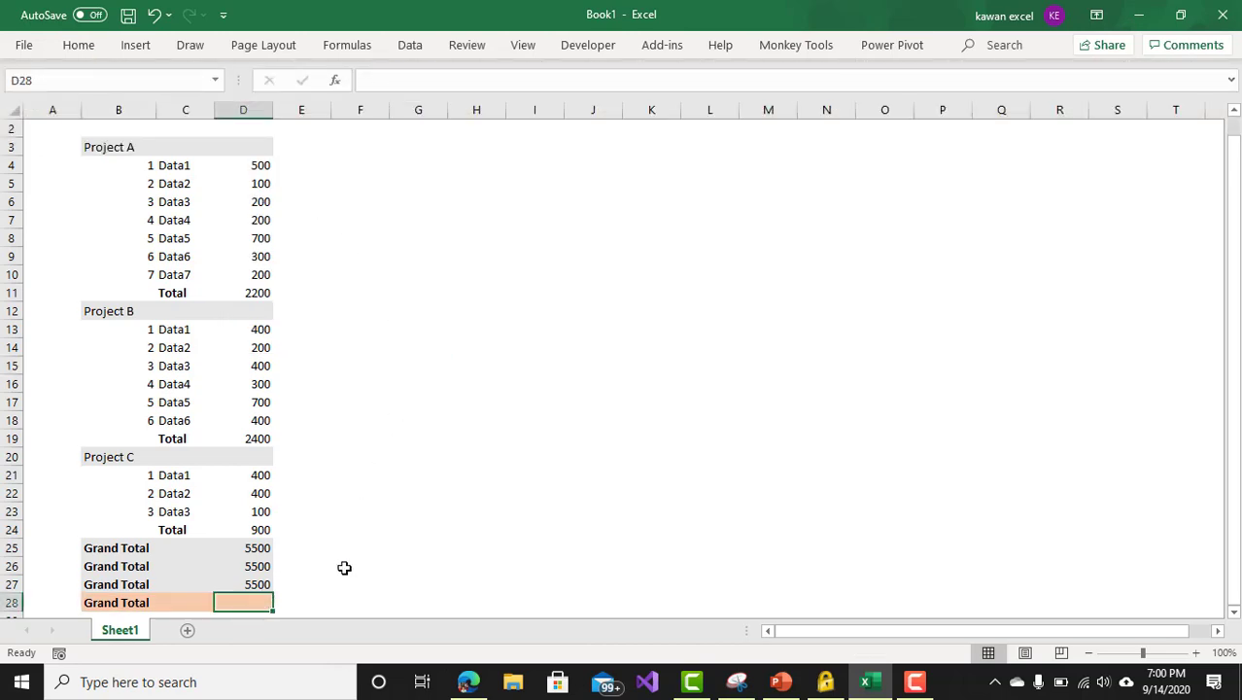
Review the grand total formulas in D25, D26 and D27 and the Project A and B data ranges
click(248, 547)
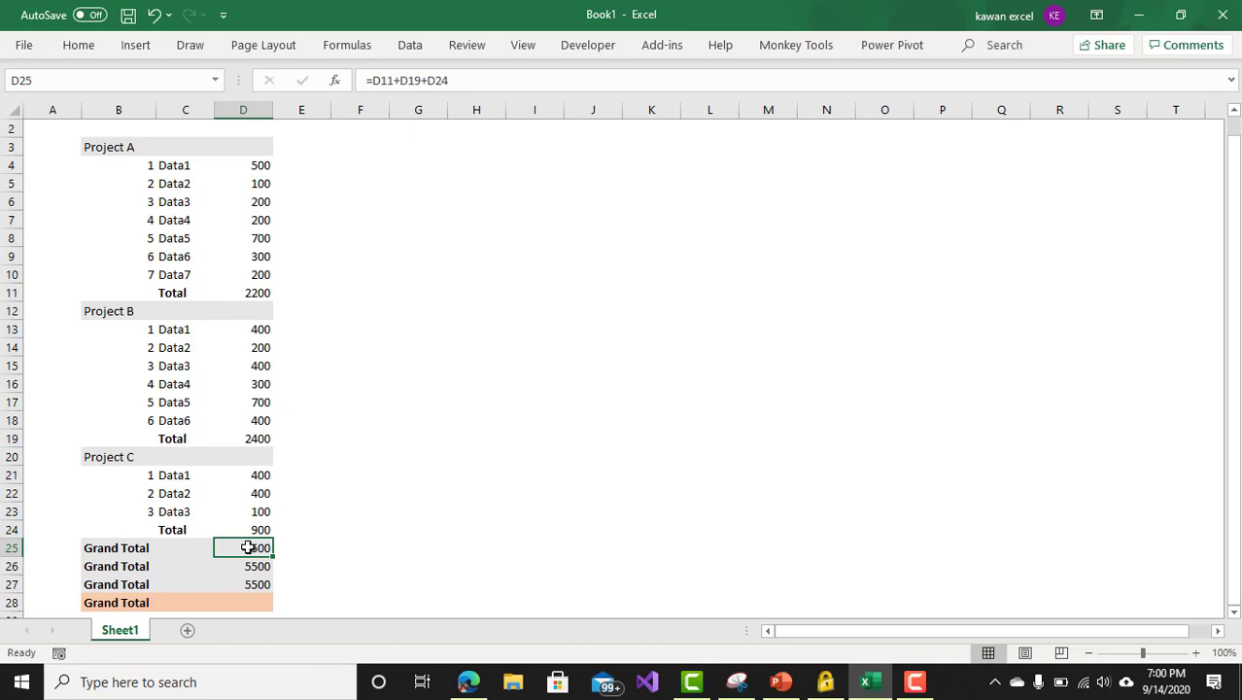
key(Down)
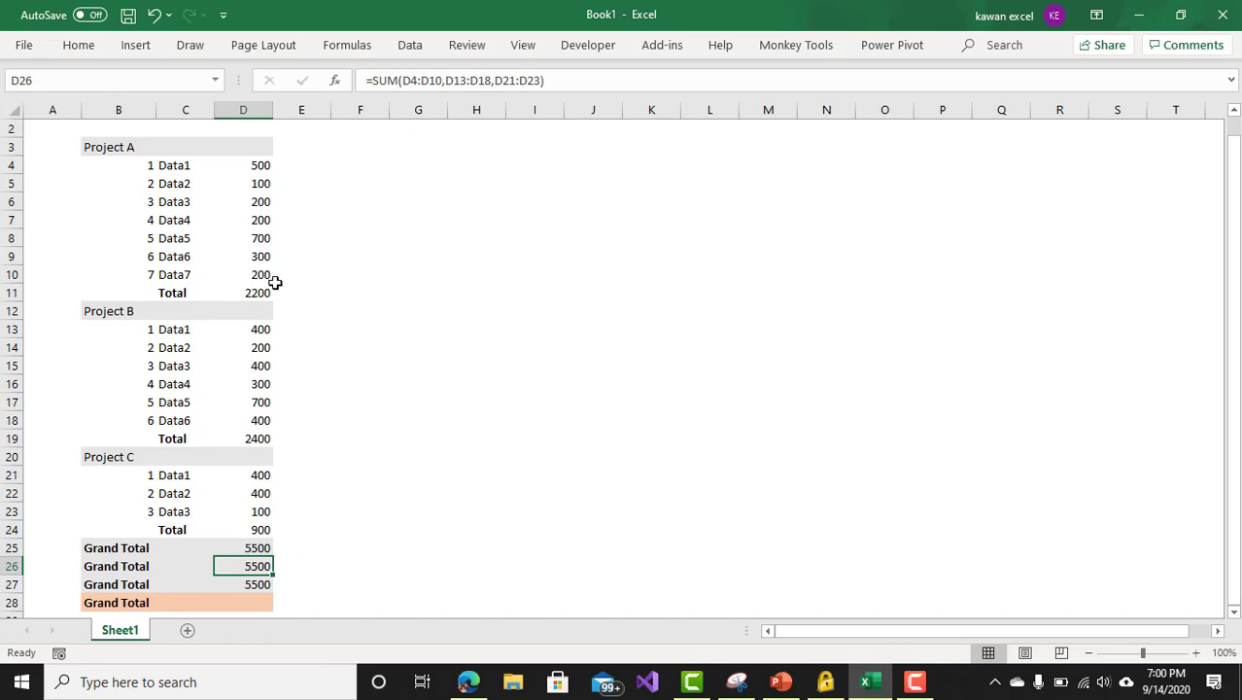
key(Down)
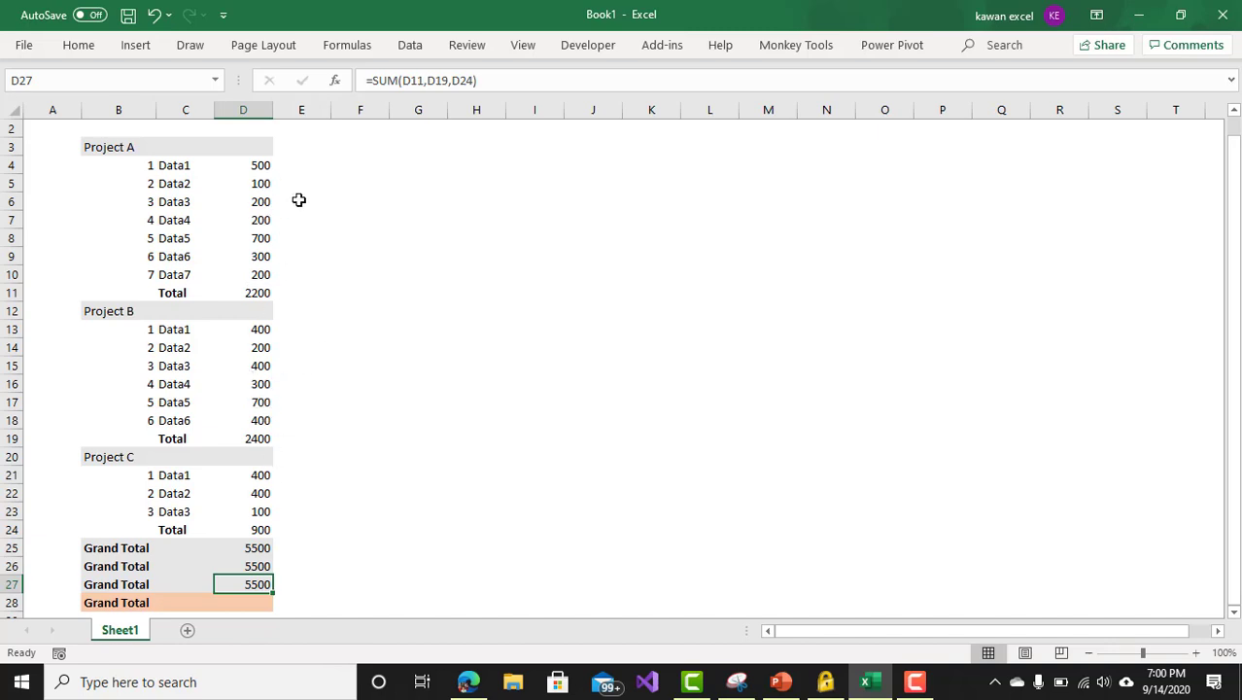
drag(260, 167, 260, 274)
drag(261, 337, 258, 424)
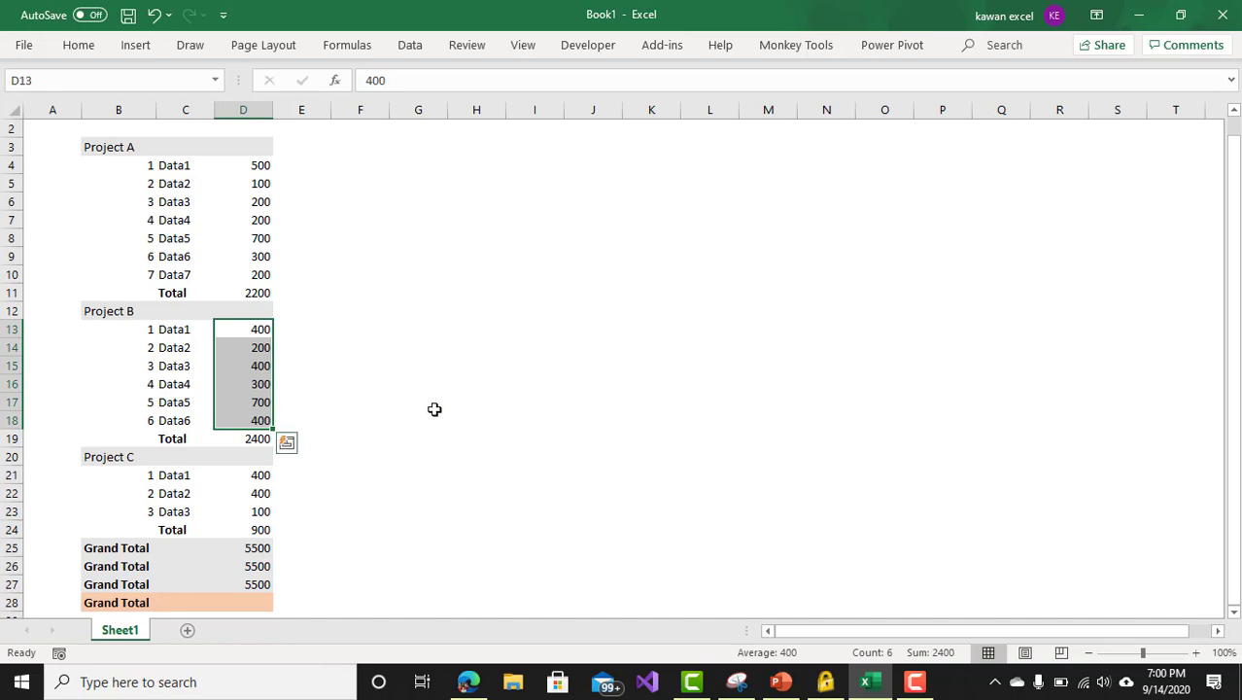
click(475, 339)
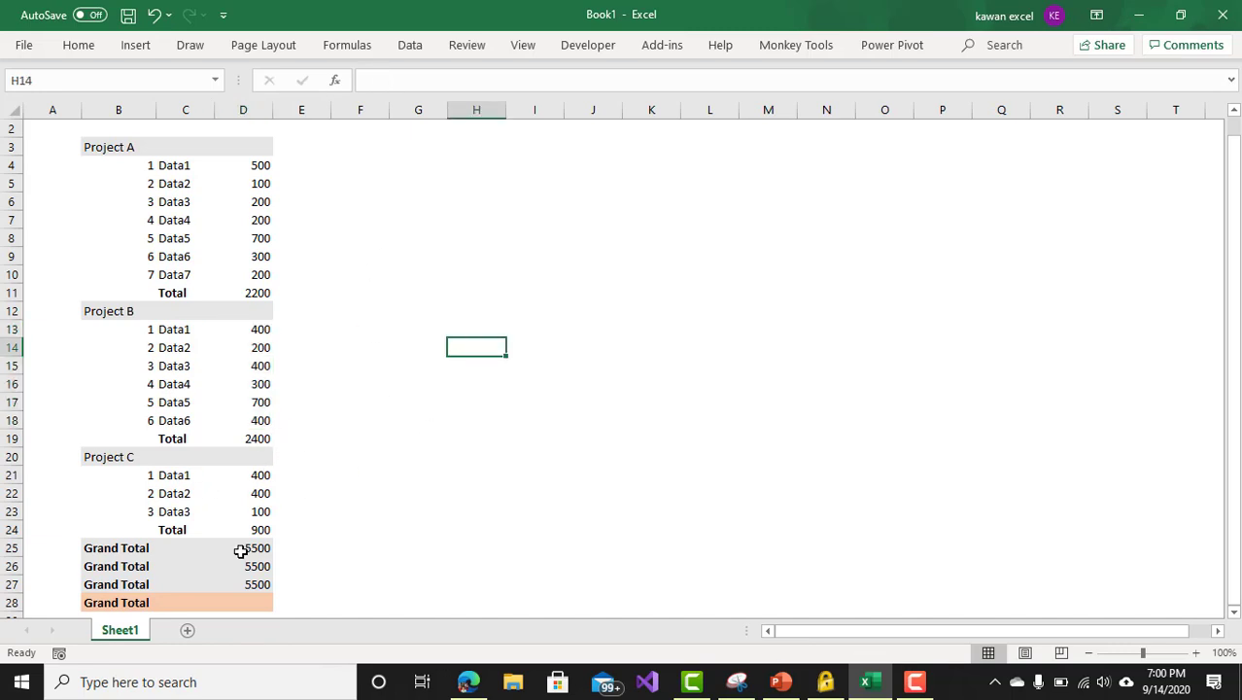
Calculate the grand total in D28 from the whole column range, halved, with =SUM(D4:D24)/2
click(226, 604)
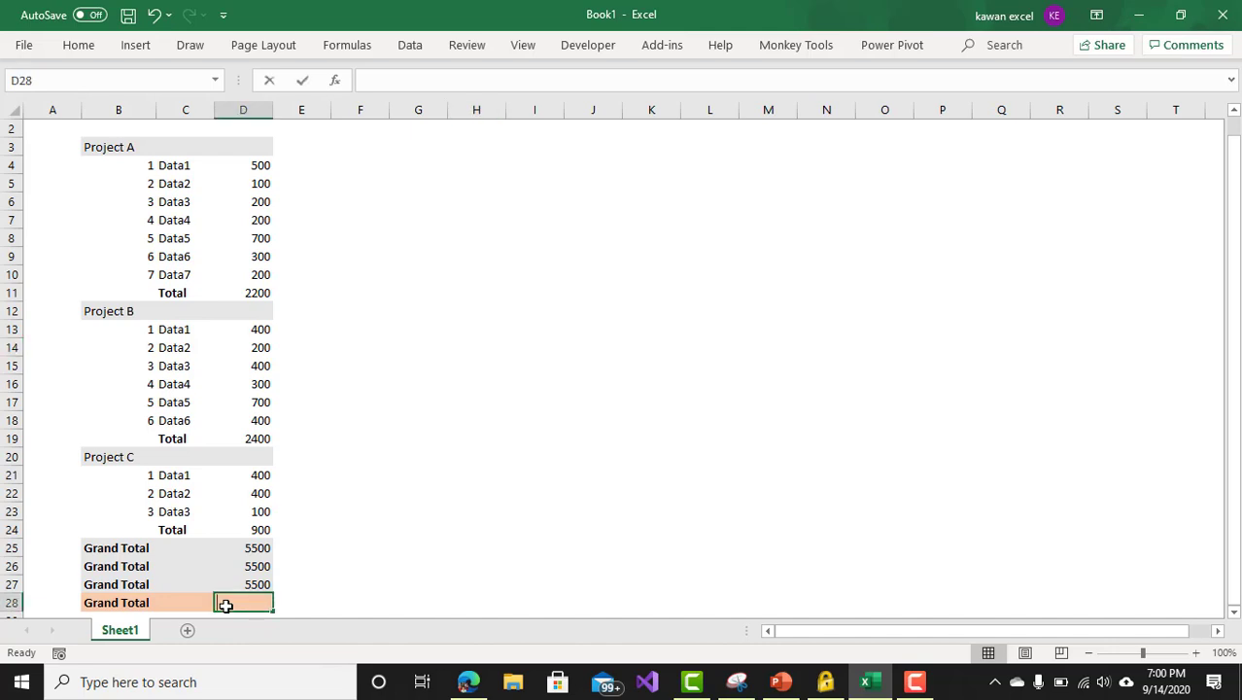
text(=sum)
key(Tab)
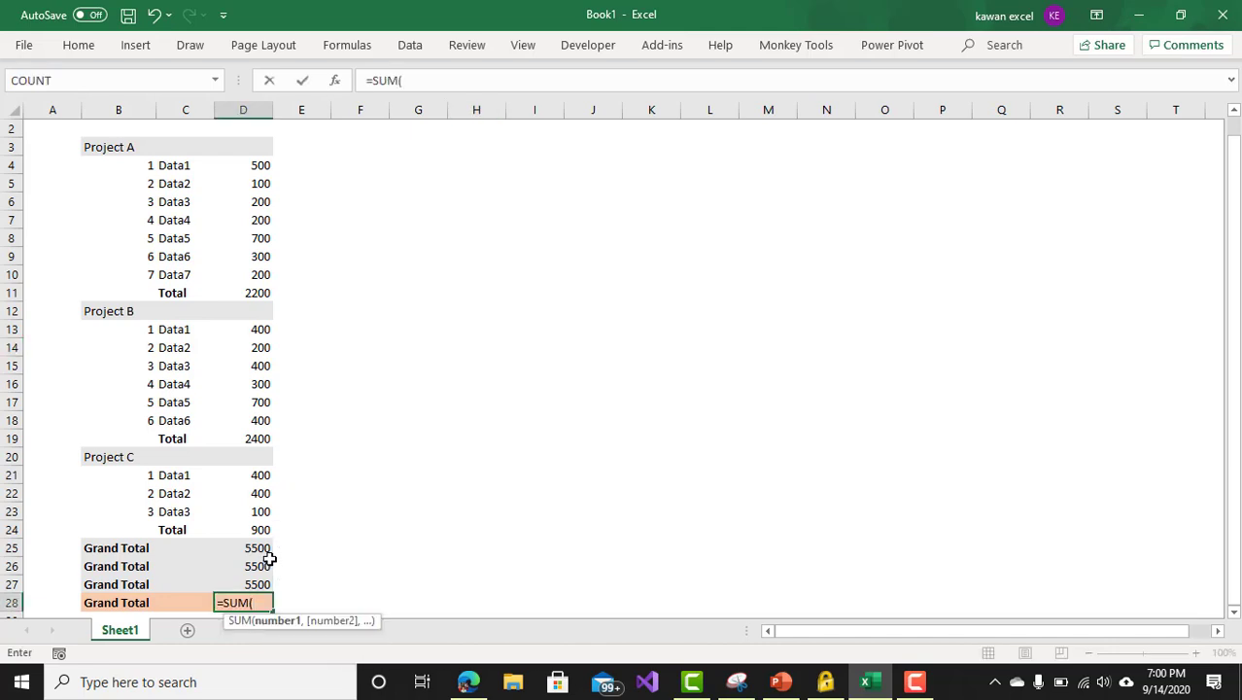
click(258, 167)
drag(263, 211, 269, 528)
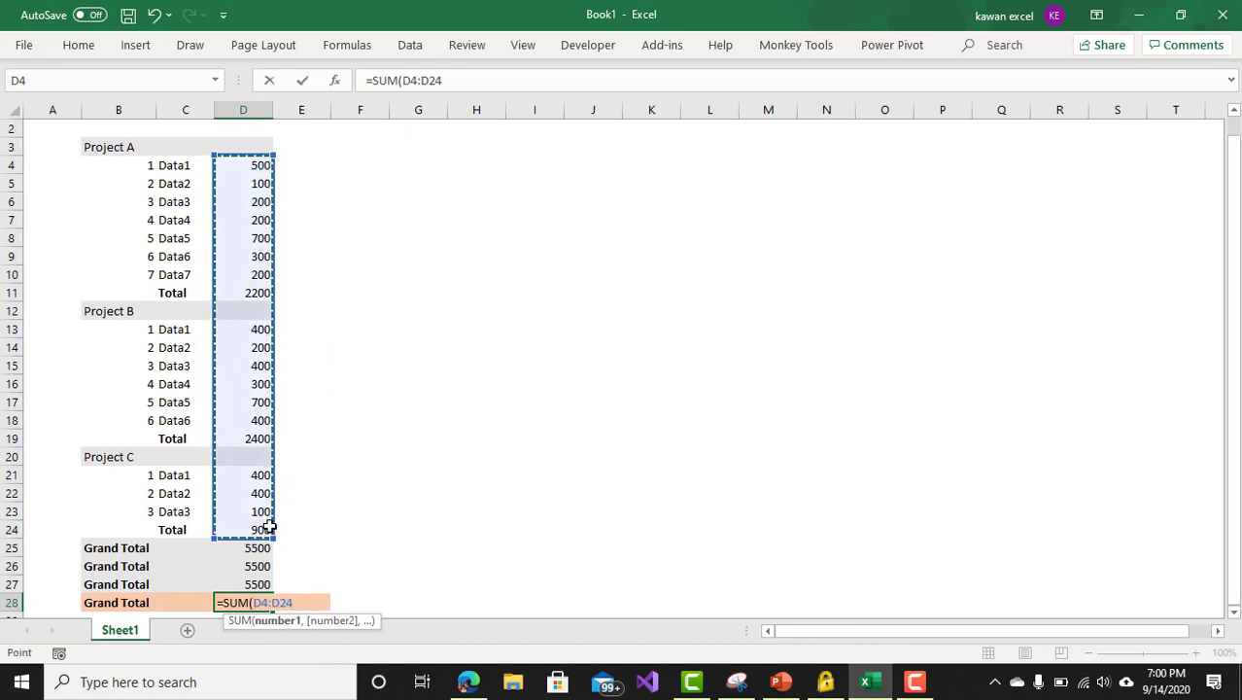
text()/2)
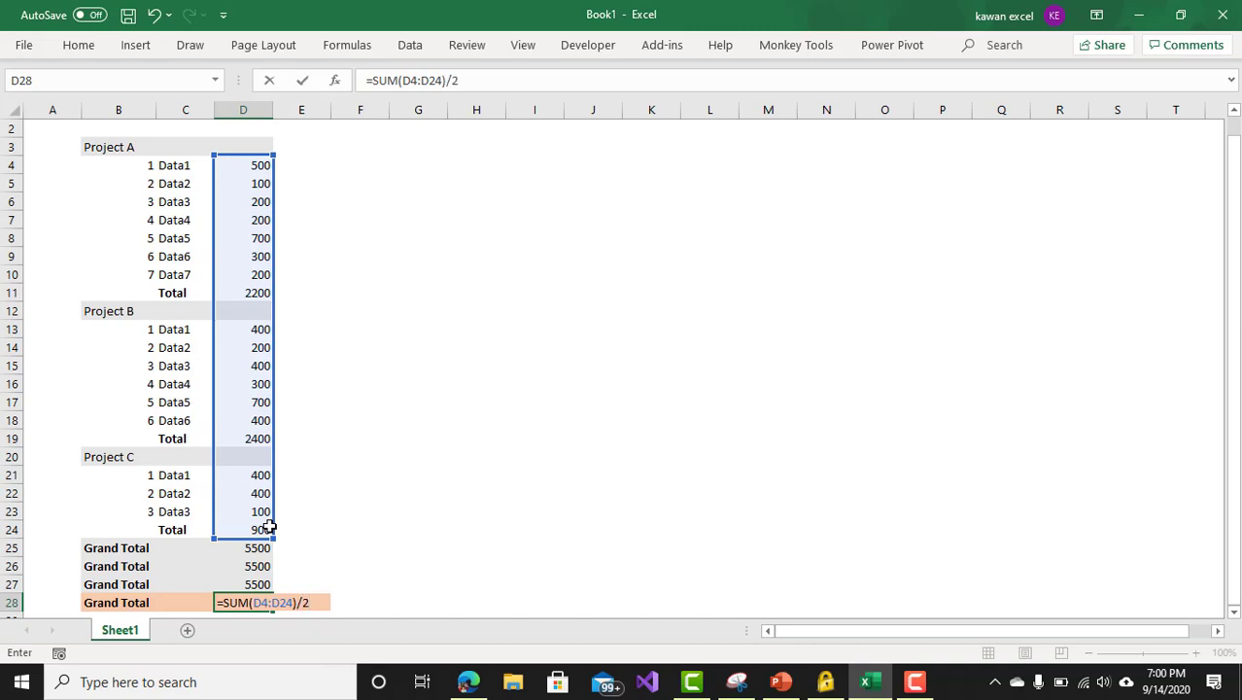
key(Return)
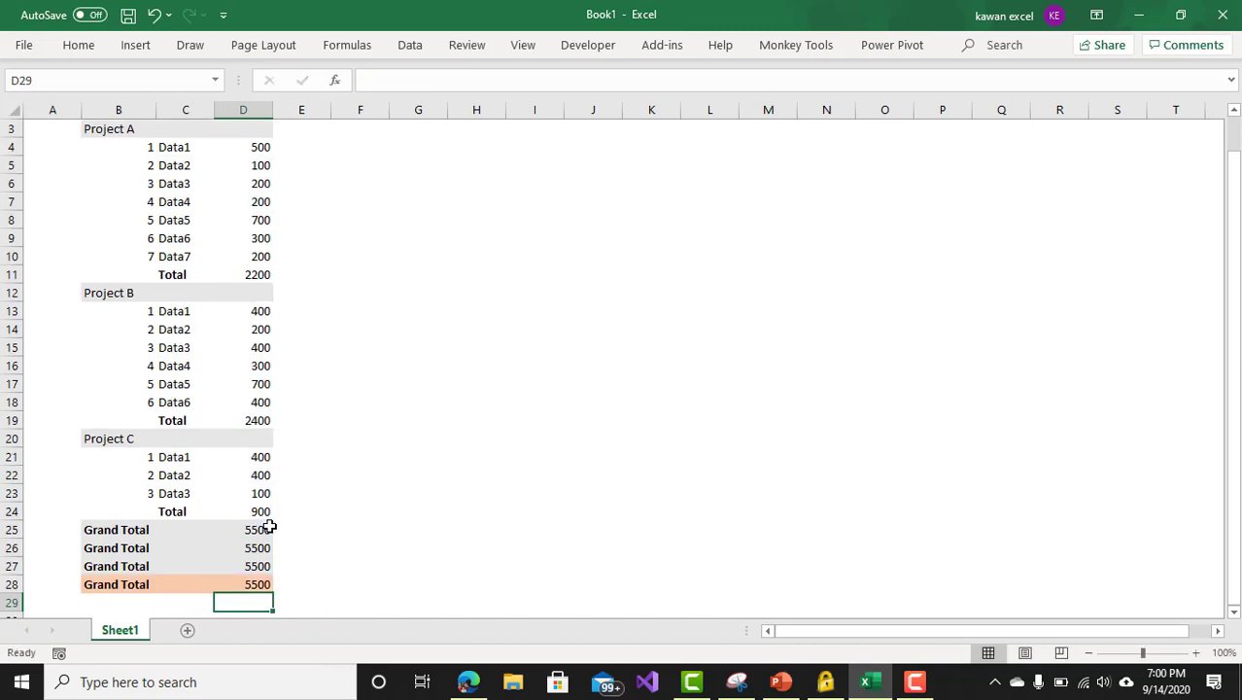
Compare the sum of each project's data values with its total in D11, D19 and D24
click(260, 580)
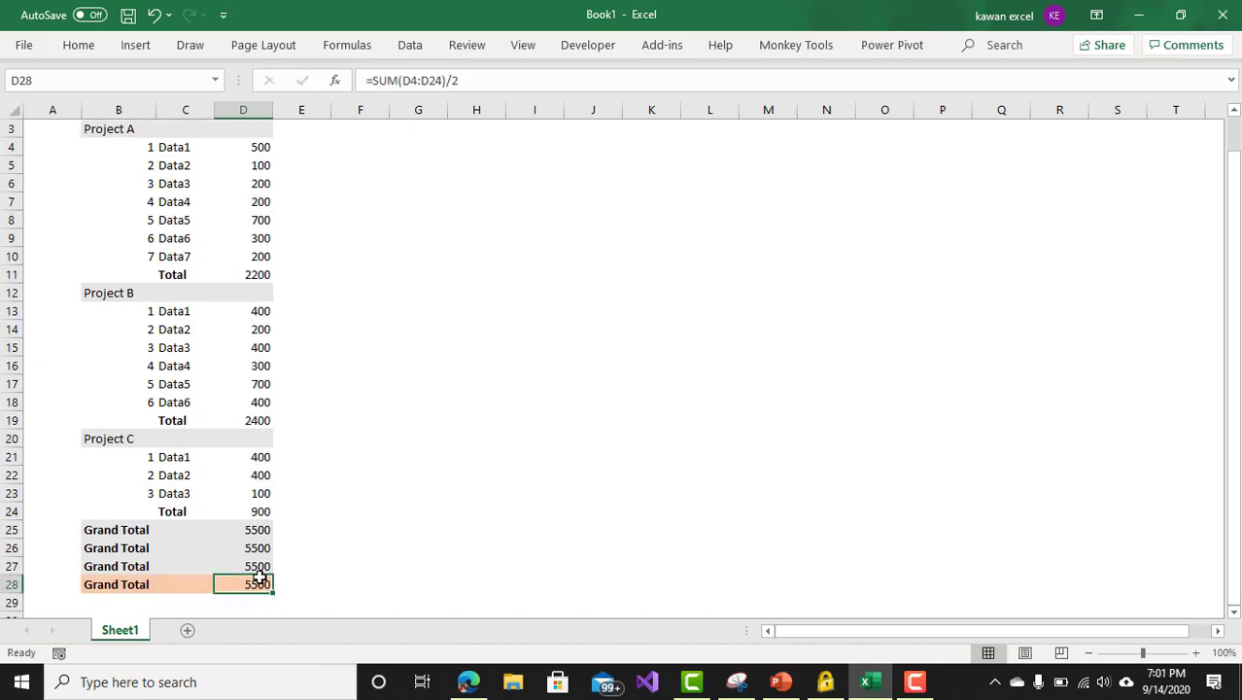
click(312, 572)
click(260, 585)
drag(261, 151, 265, 256)
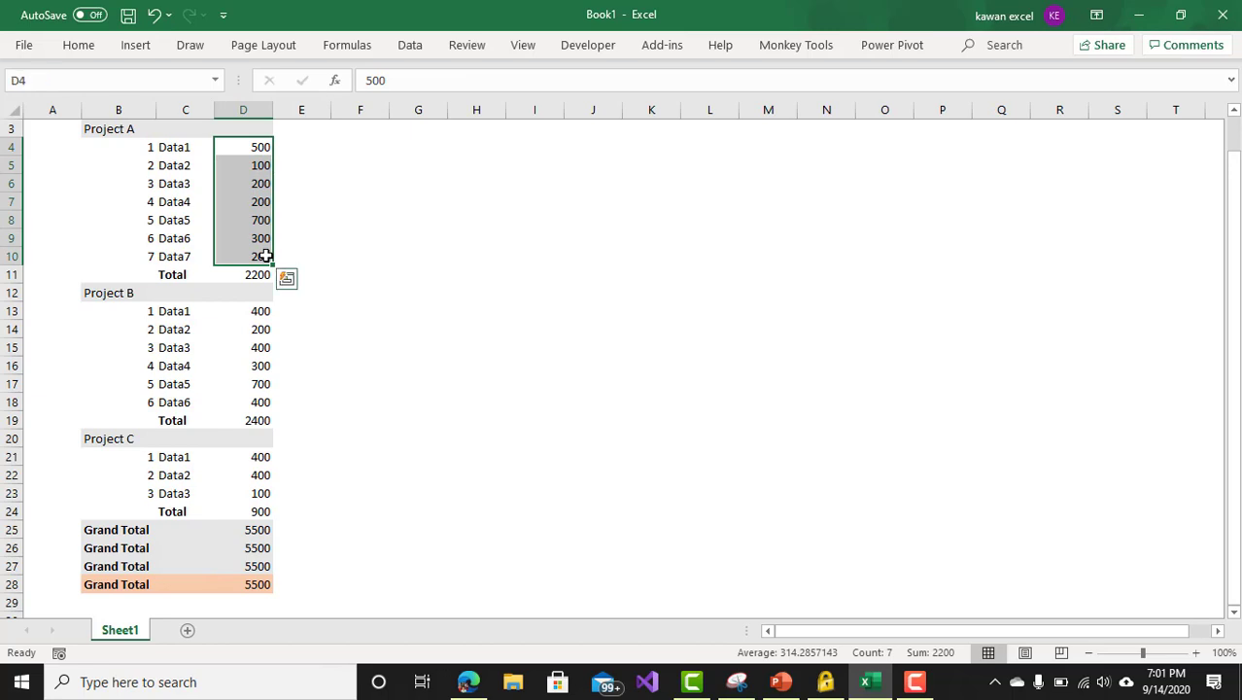
click(260, 274)
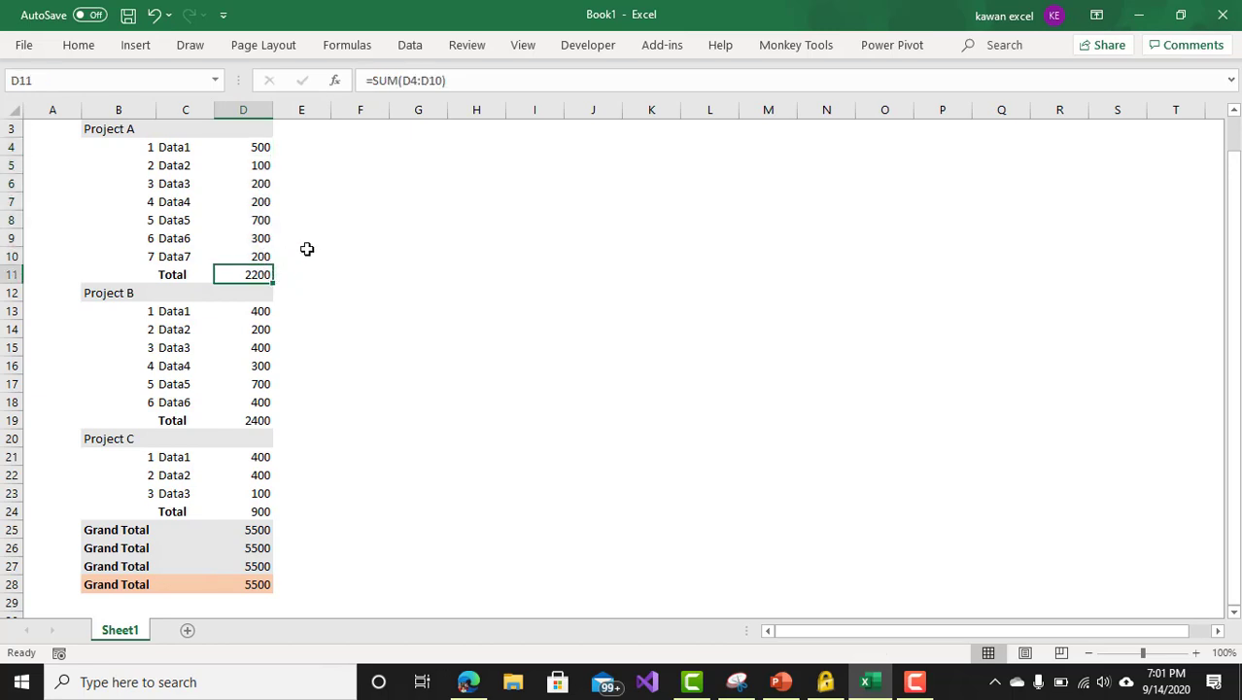
drag(257, 152, 261, 249)
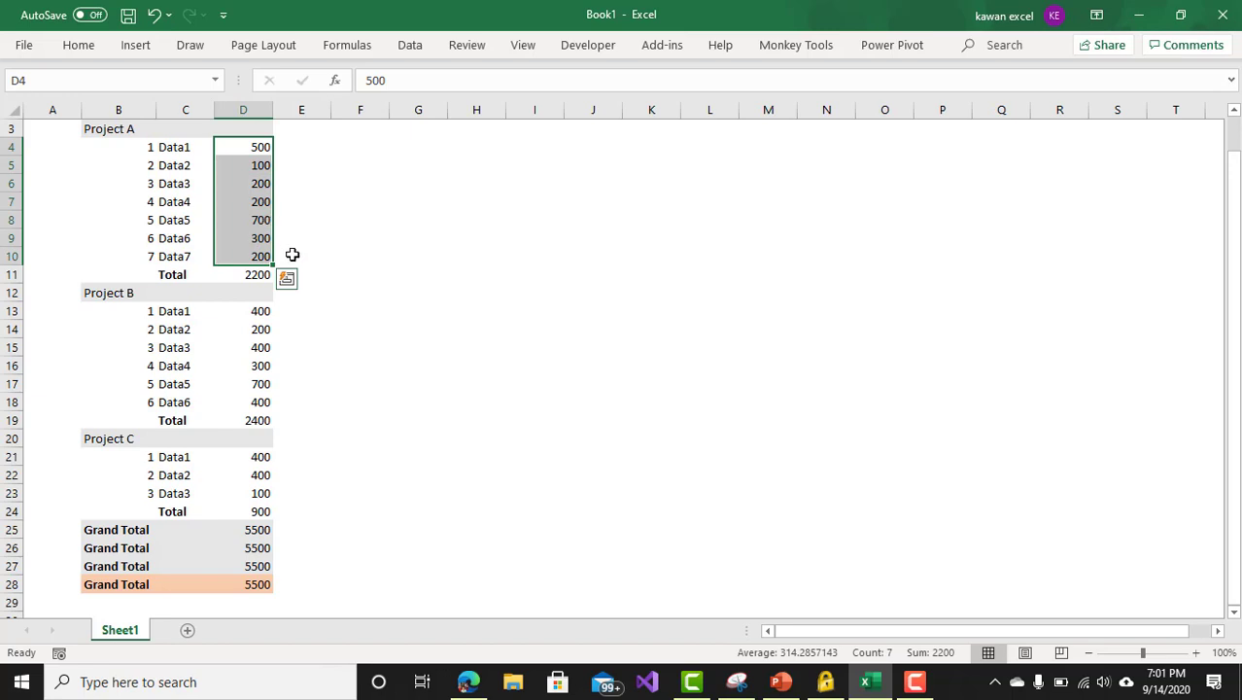
click(264, 276)
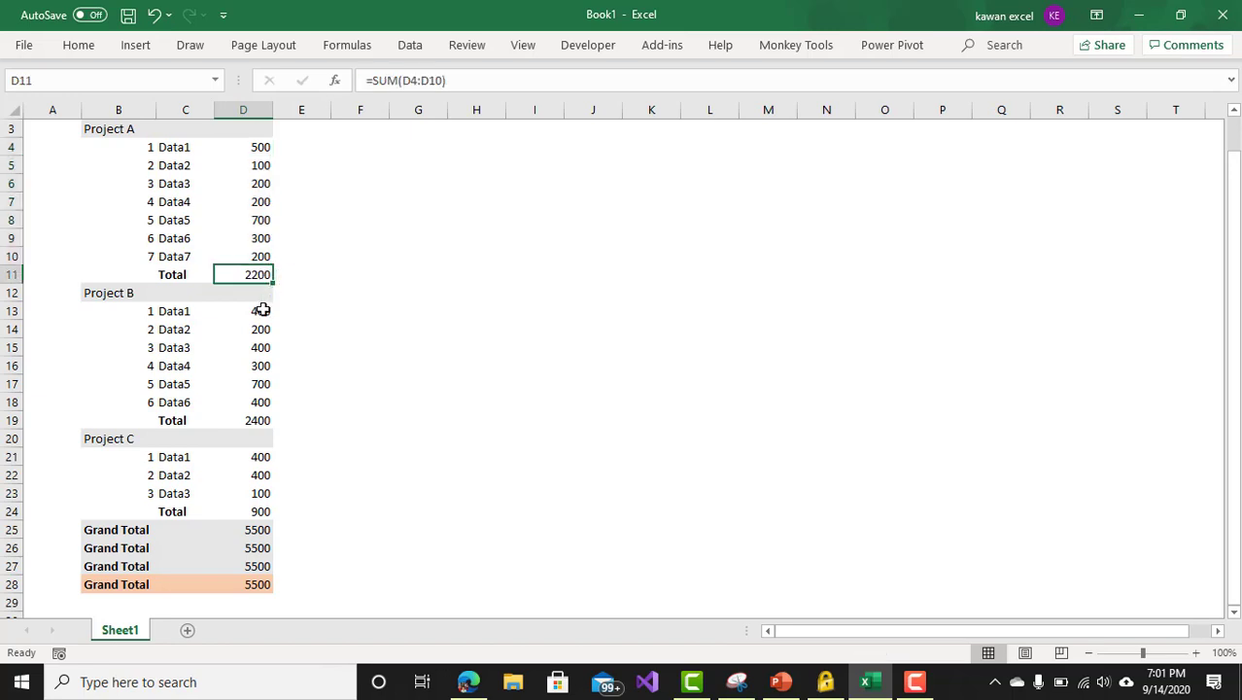
drag(263, 309, 257, 402)
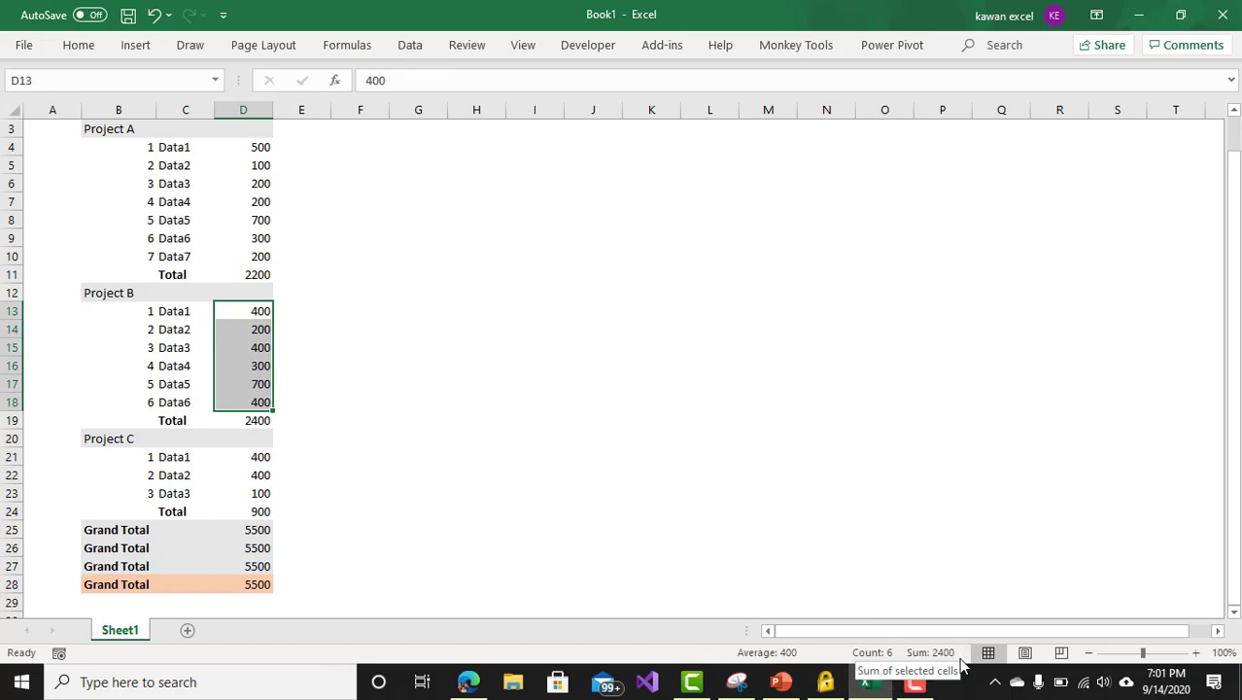
click(252, 421)
key(ctrl+z)
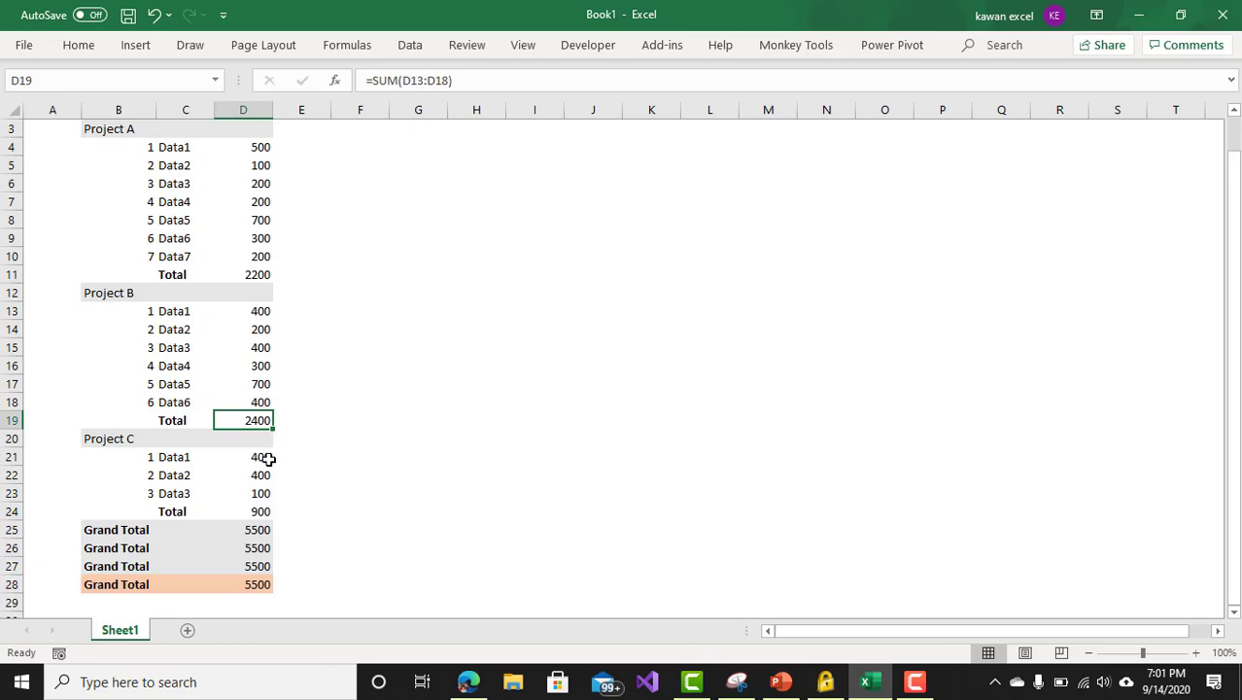
drag(258, 463, 259, 491)
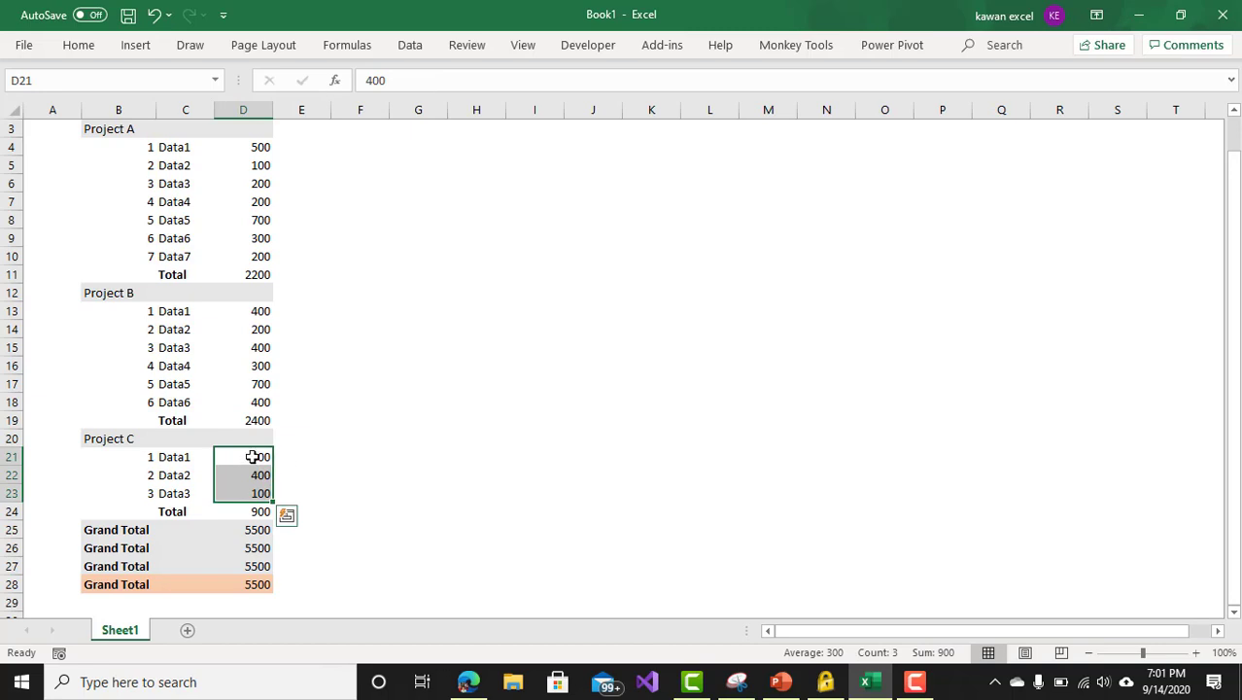
click(248, 515)
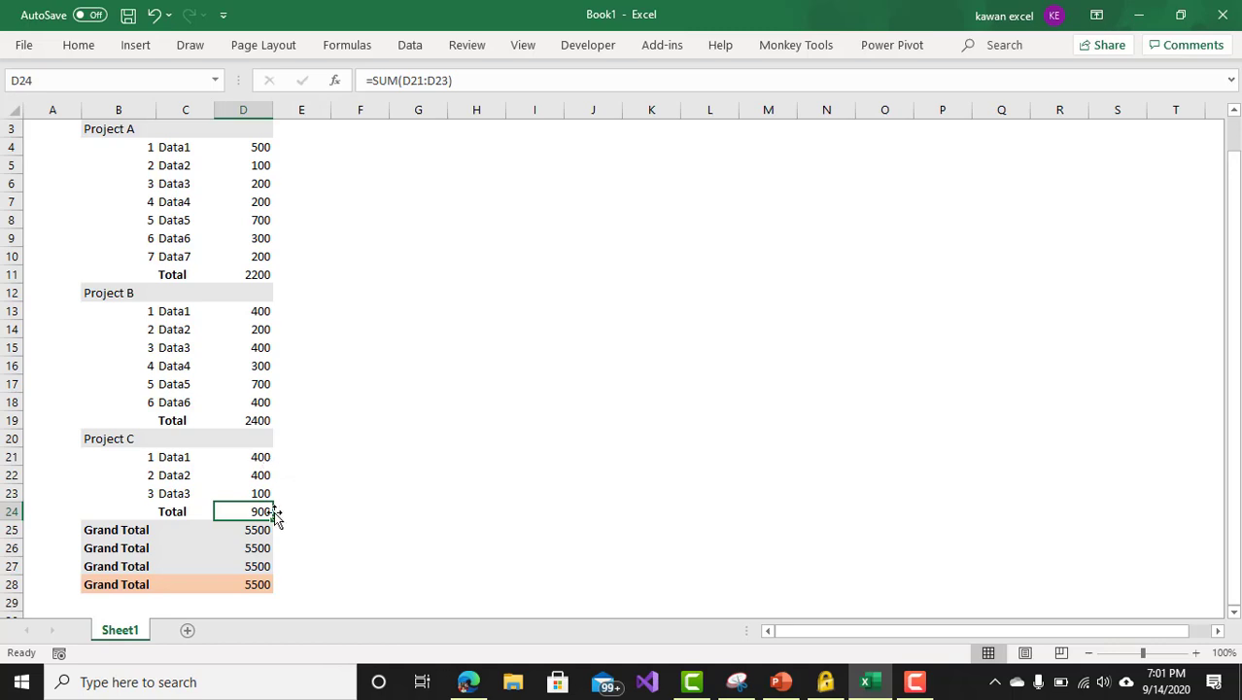
Examine the range D4:D24 behind the D28 formula and compare it with the alternative formulas in D25:D27
click(254, 582)
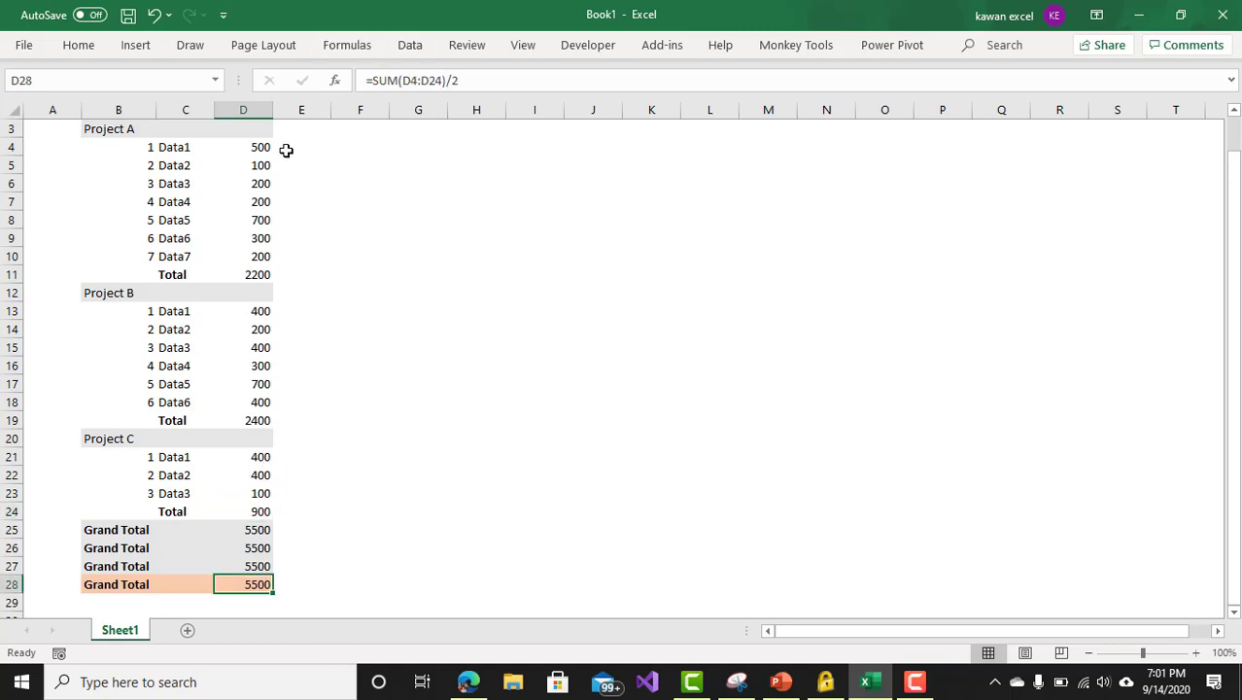
drag(256, 147, 260, 512)
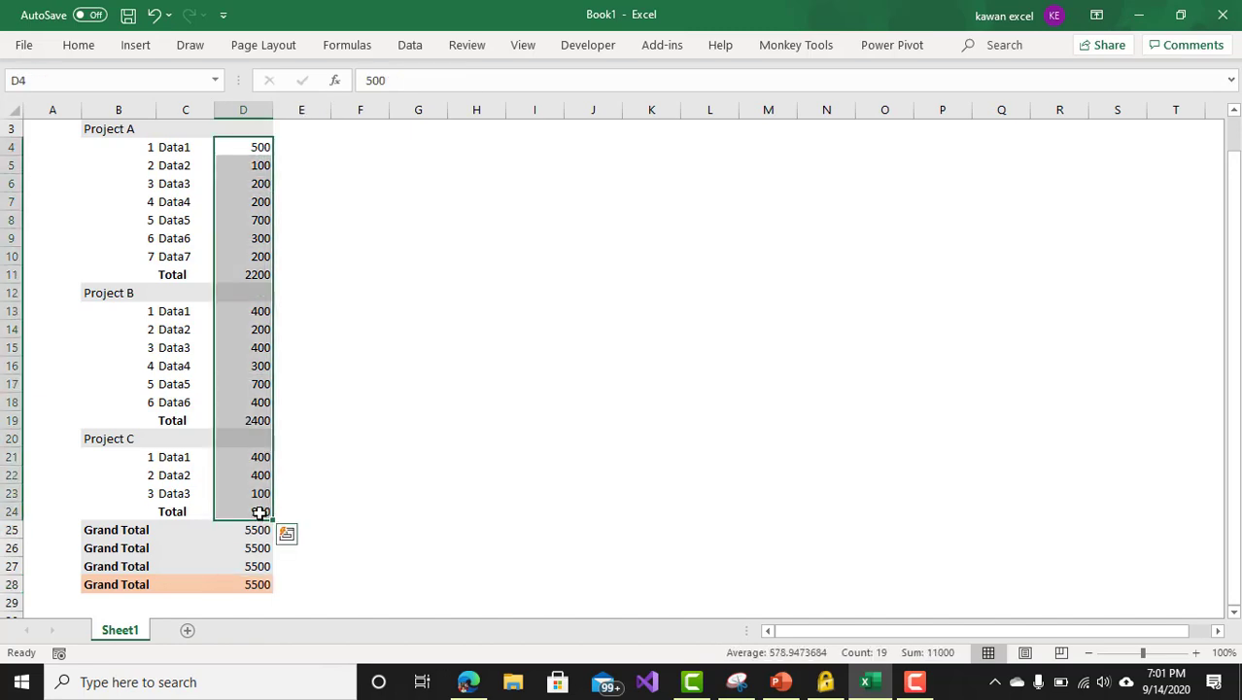
click(261, 582)
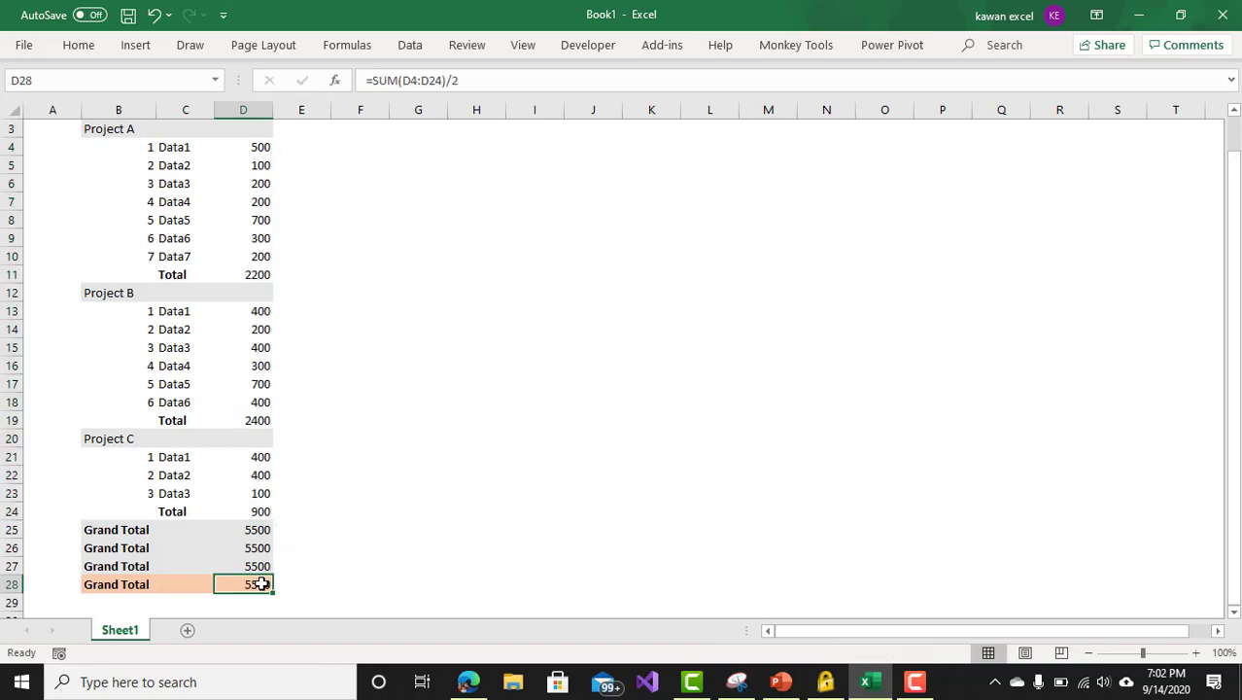
click(259, 528)
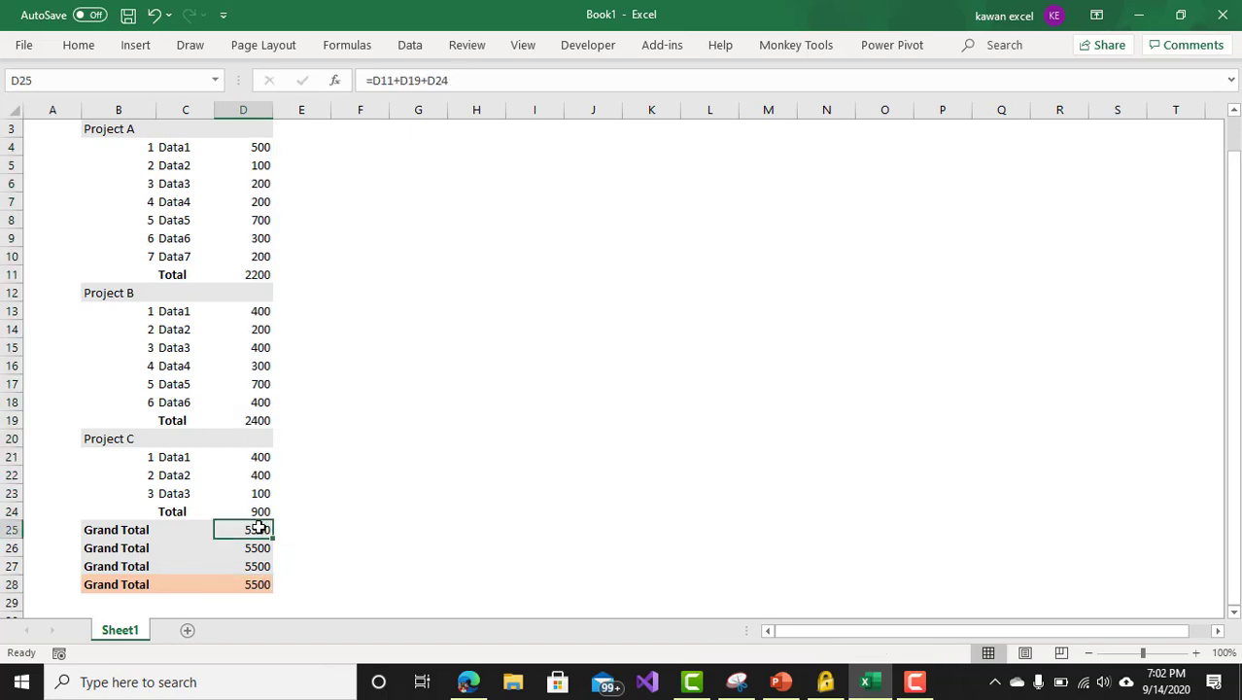
click(260, 548)
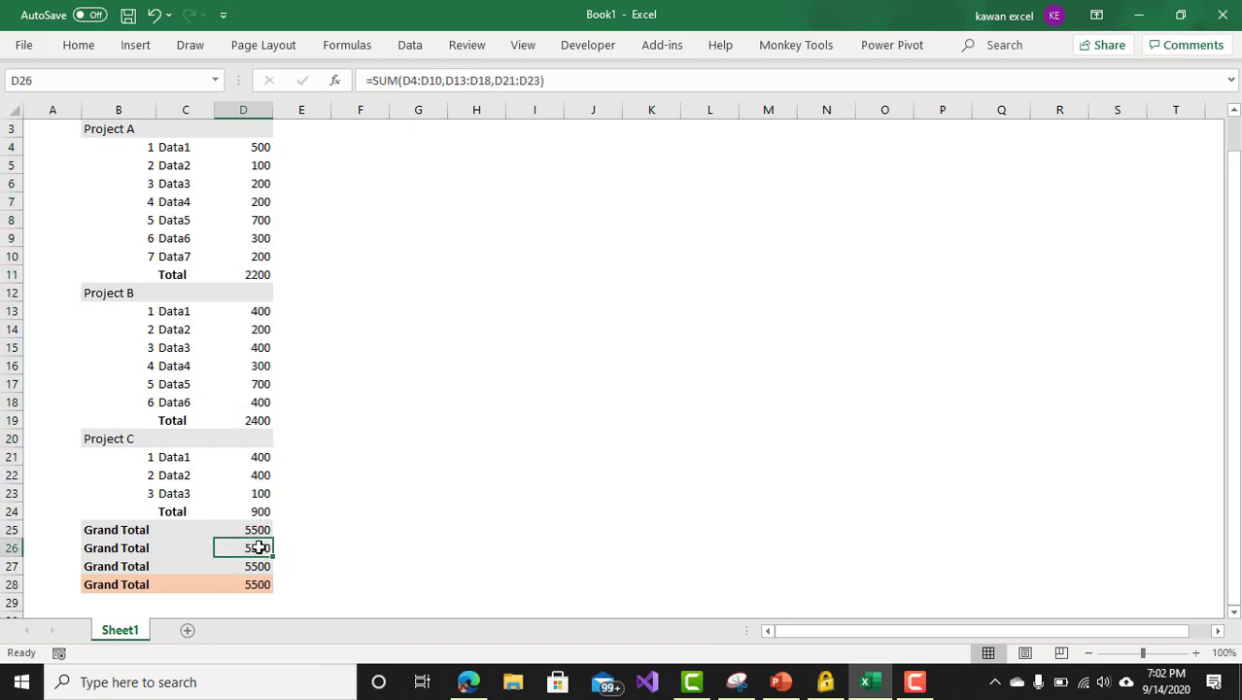
click(256, 564)
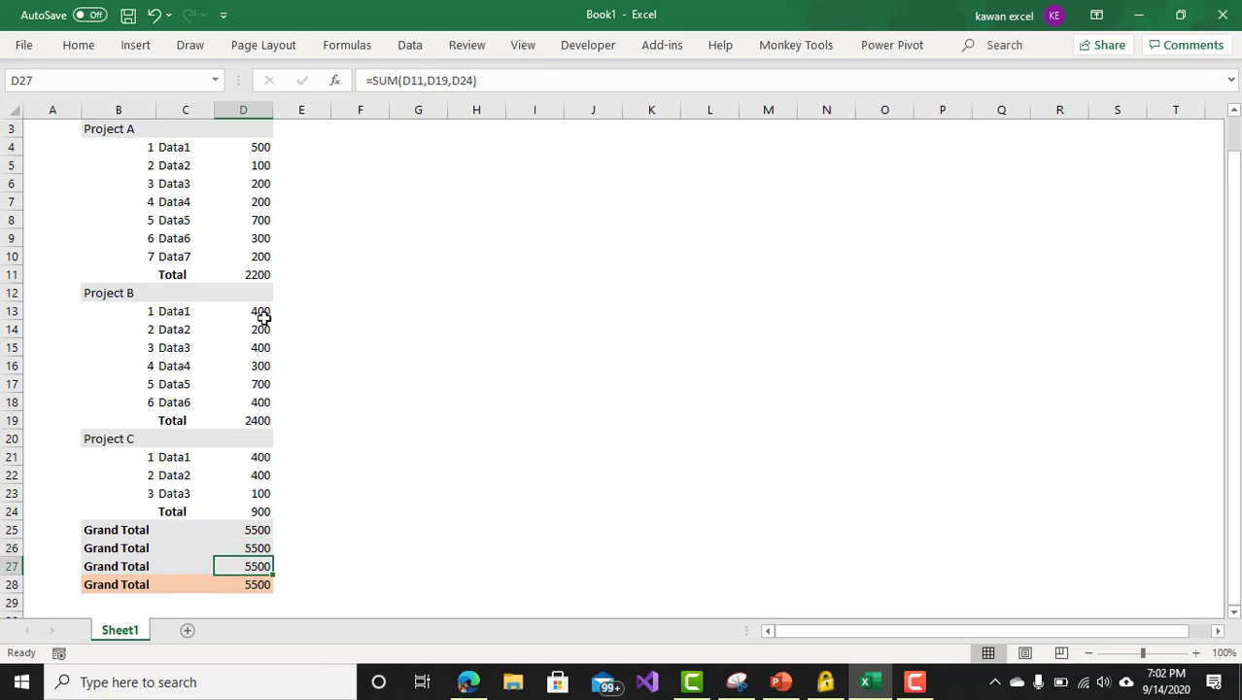
drag(263, 318, 263, 402)
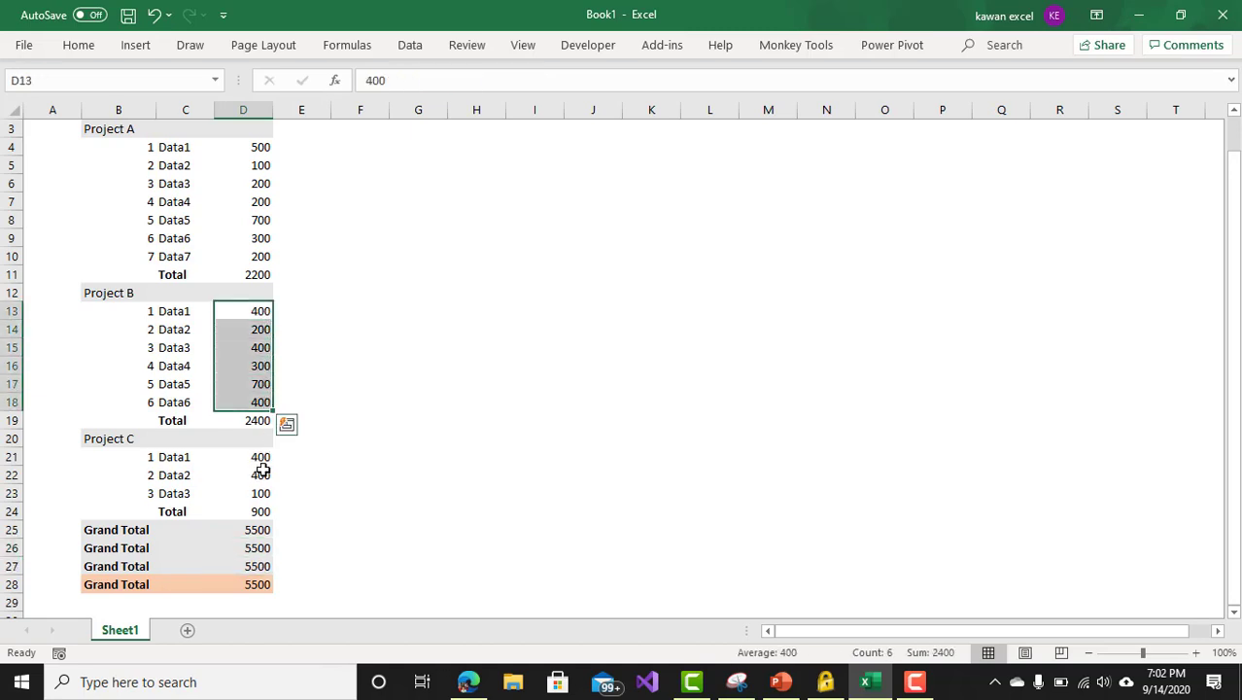
drag(263, 465, 263, 512)
click(369, 419)
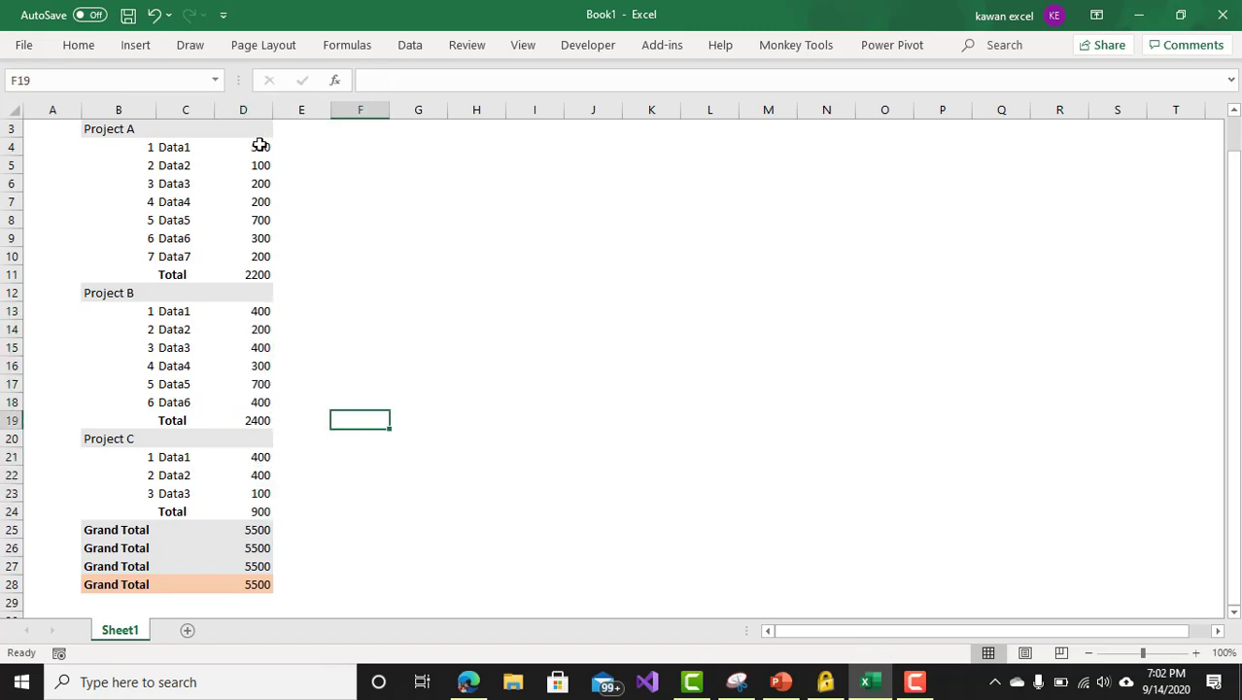
drag(257, 141, 251, 505)
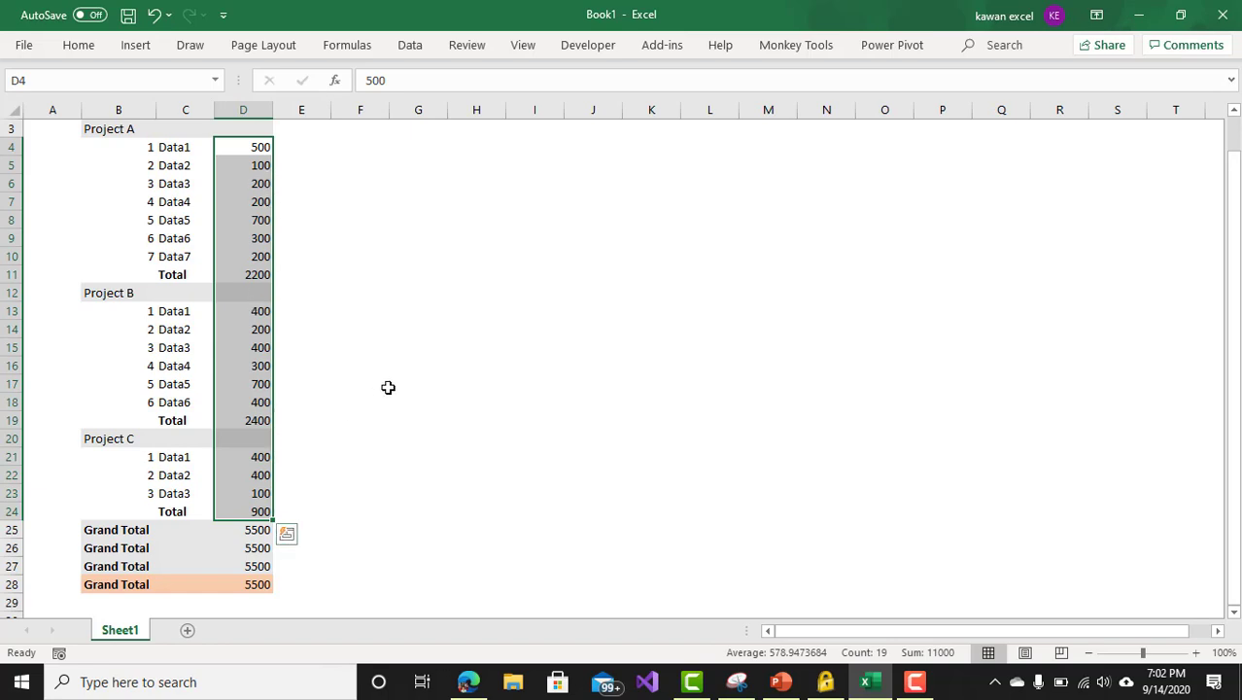
Re-enter the grand total formula in D28 as half the sum of the whole column range, =SUM(D4:D24)/2
click(254, 585)
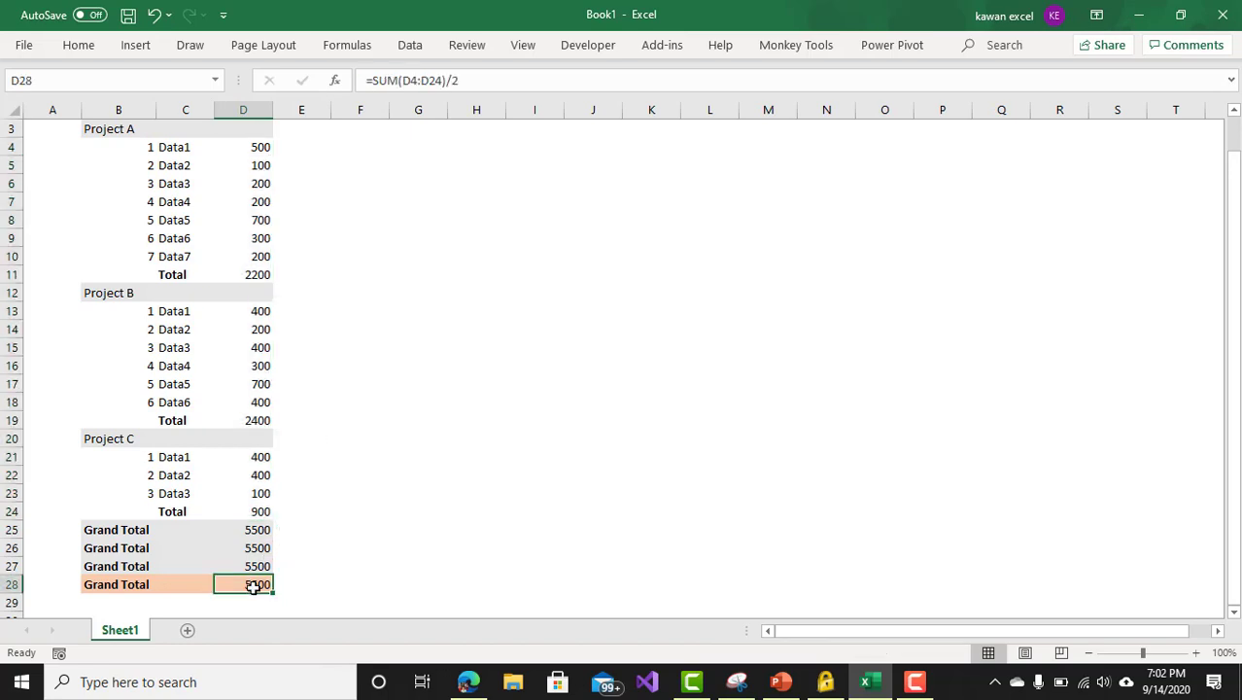
text(=)
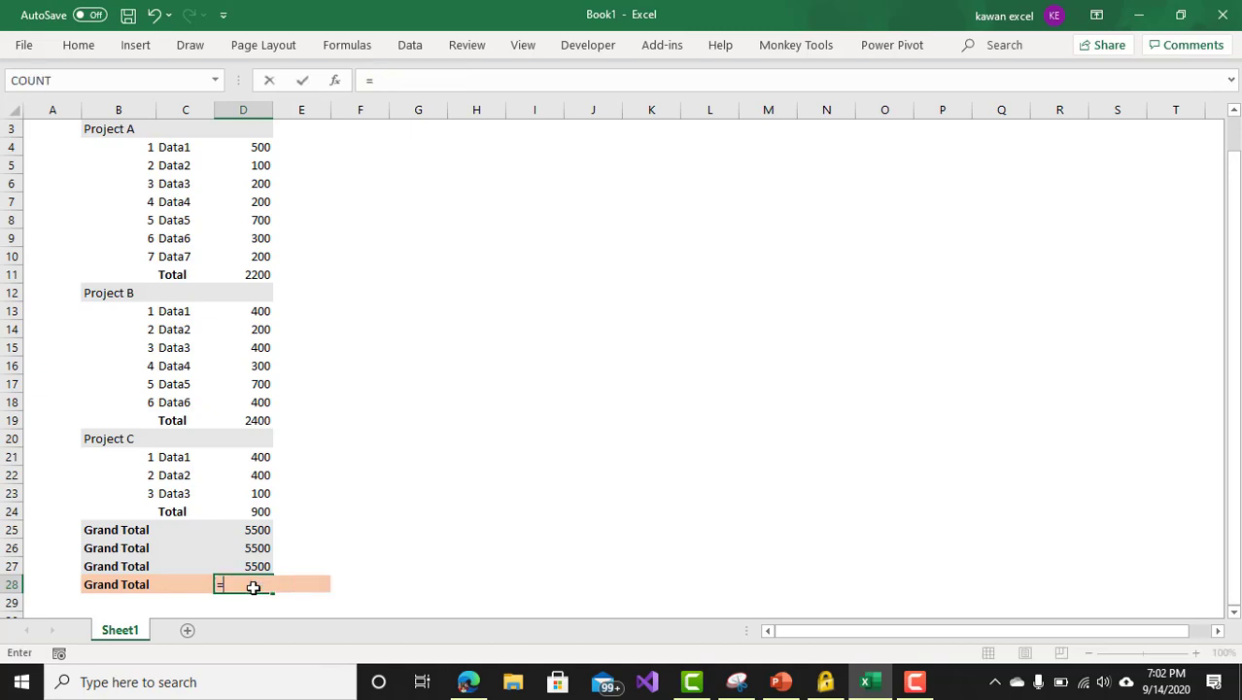
text(sum)
key(Tab)
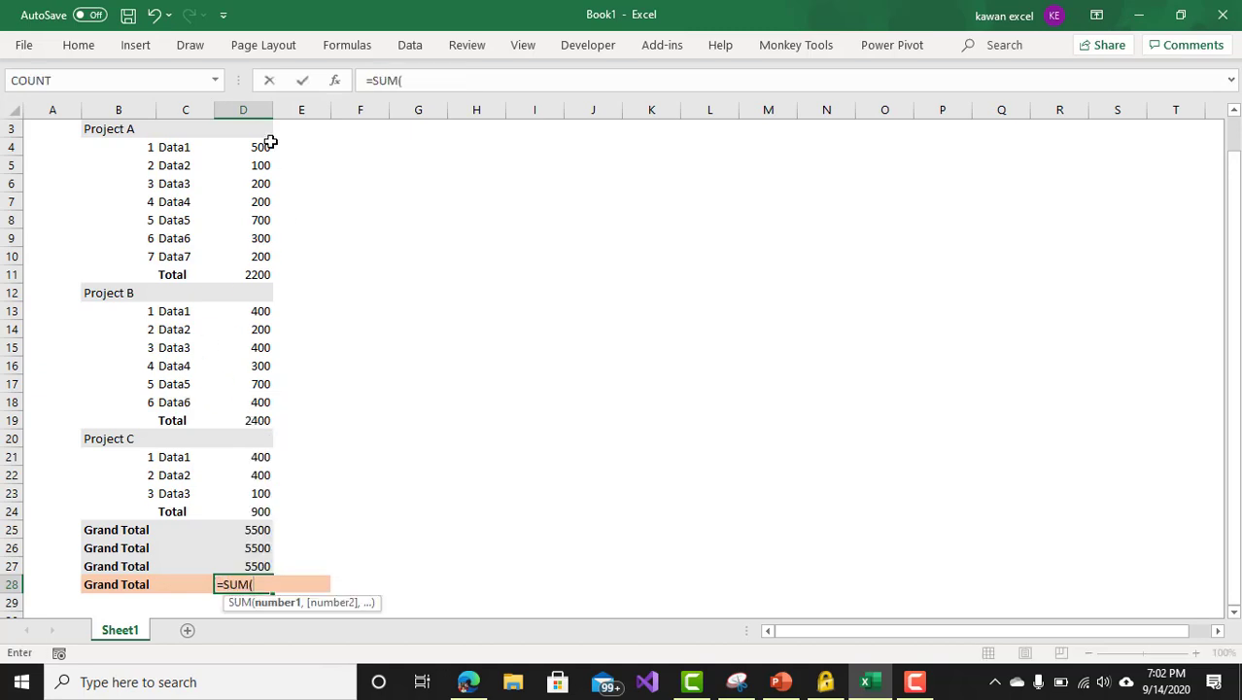
drag(270, 146, 264, 512)
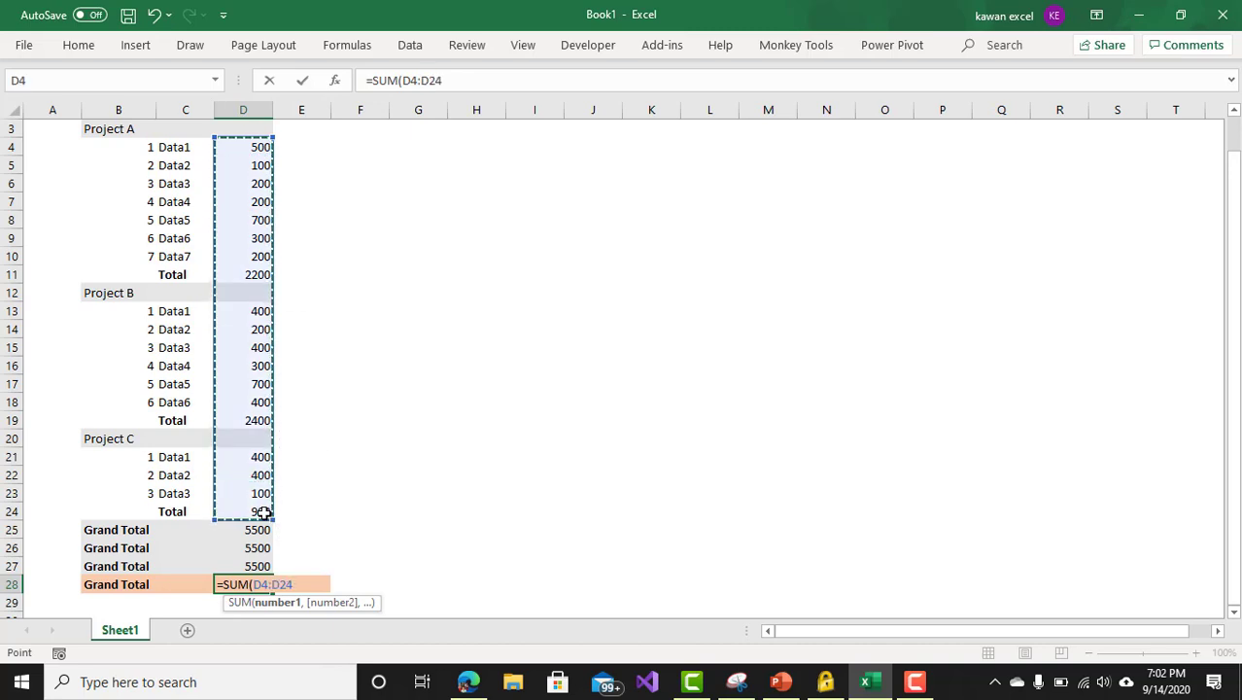
text()/2)
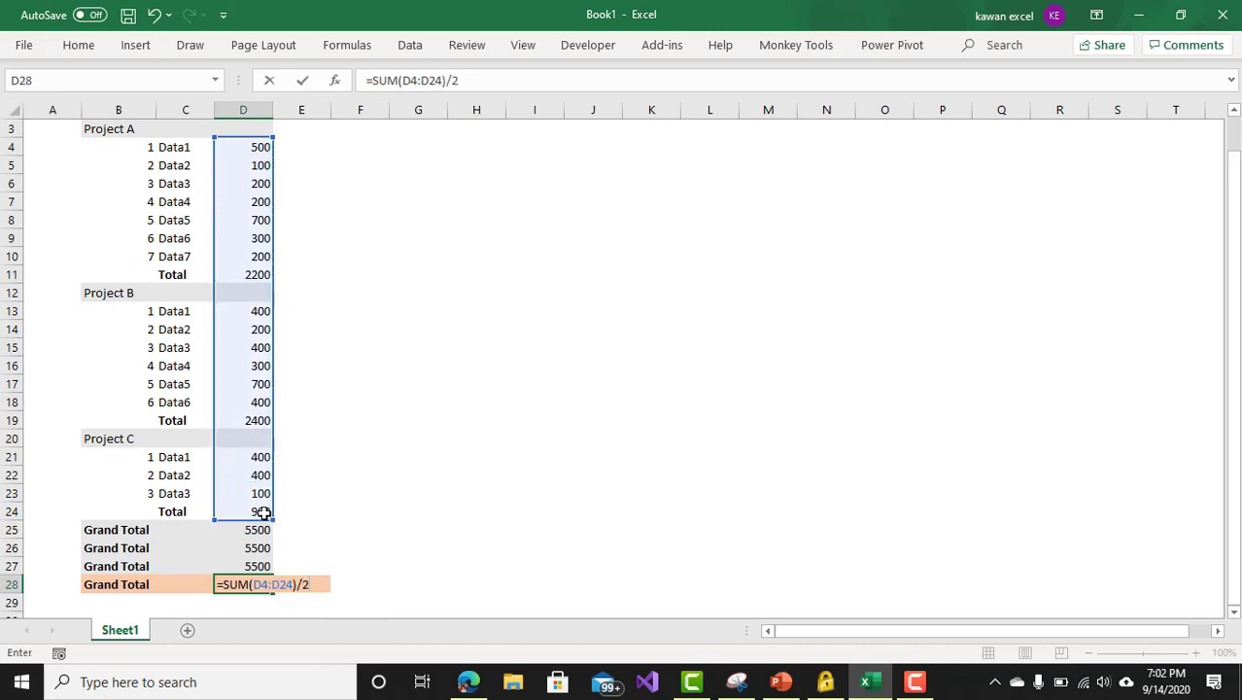
key(Return)
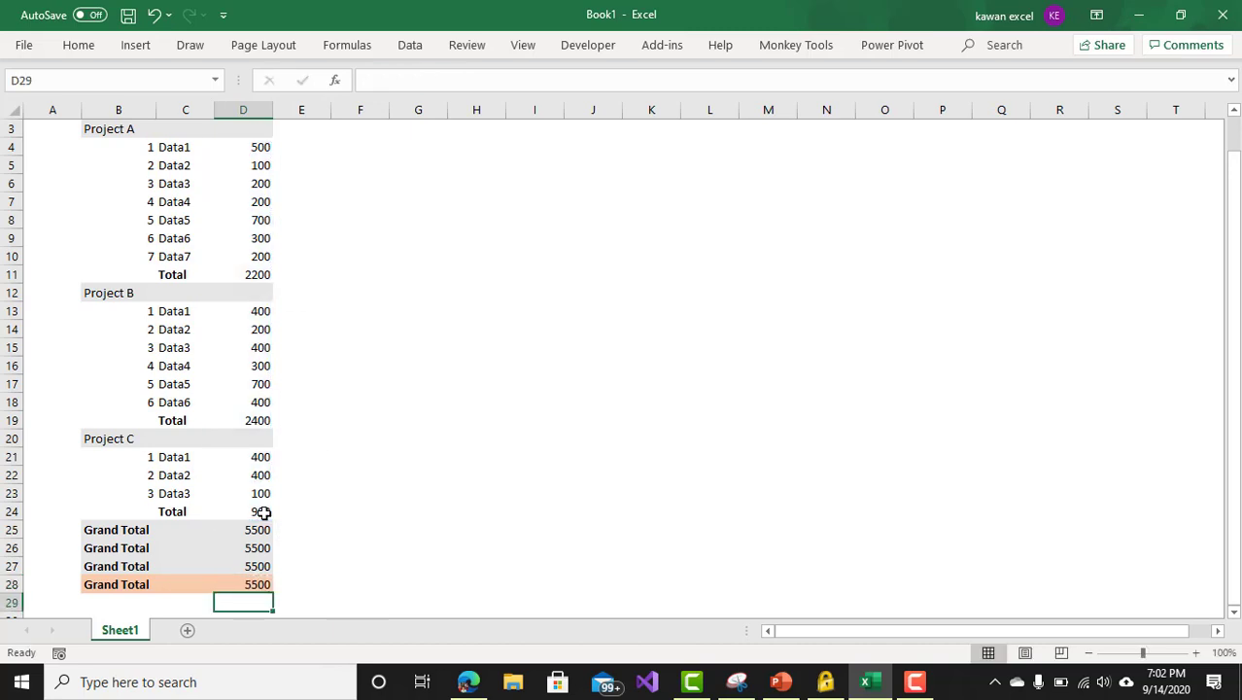
click(263, 587)
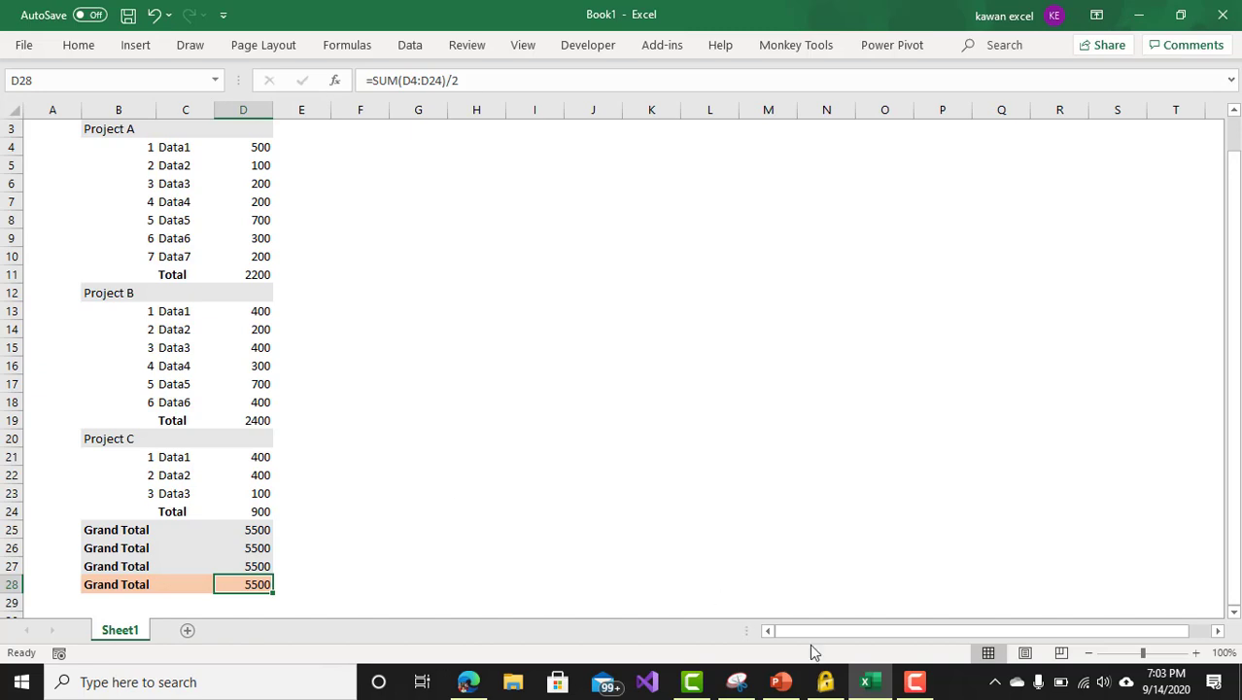
click(914, 682)
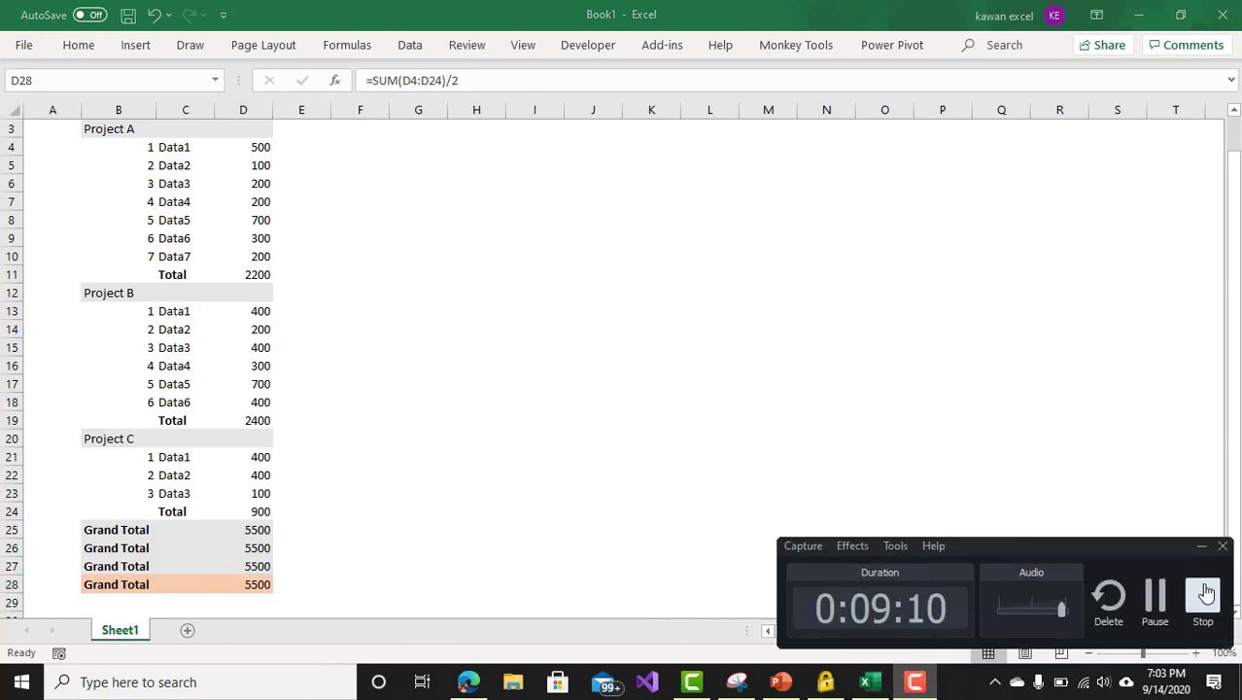
click(1202, 598)
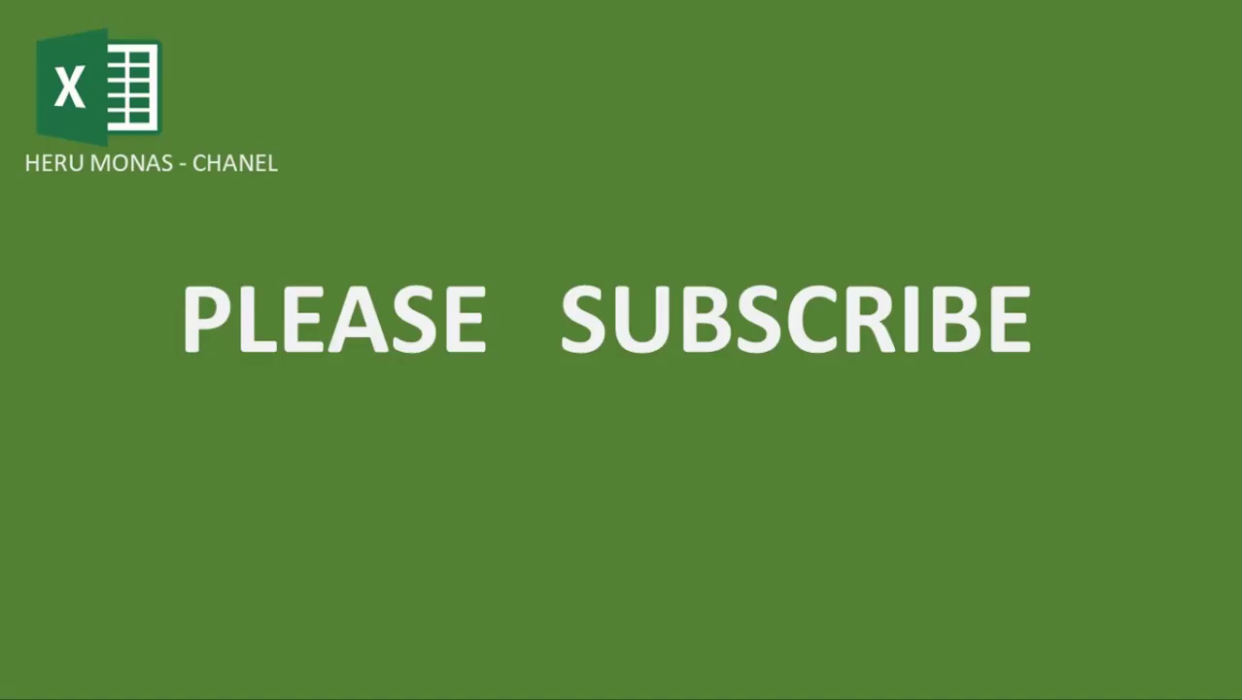